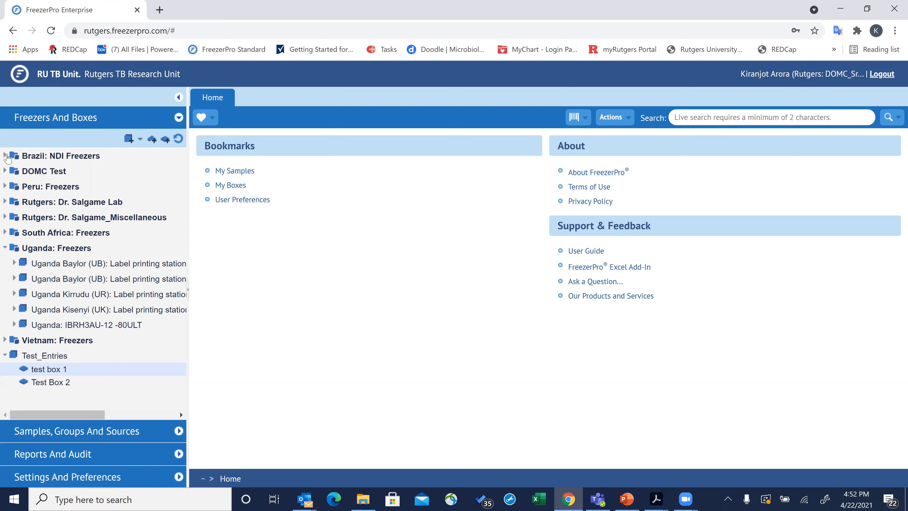
# - Expand and collapse the Brazil and South Africa freezer groups to view their freezers, and collapse the Uganda group
pyautogui.click(5, 155)
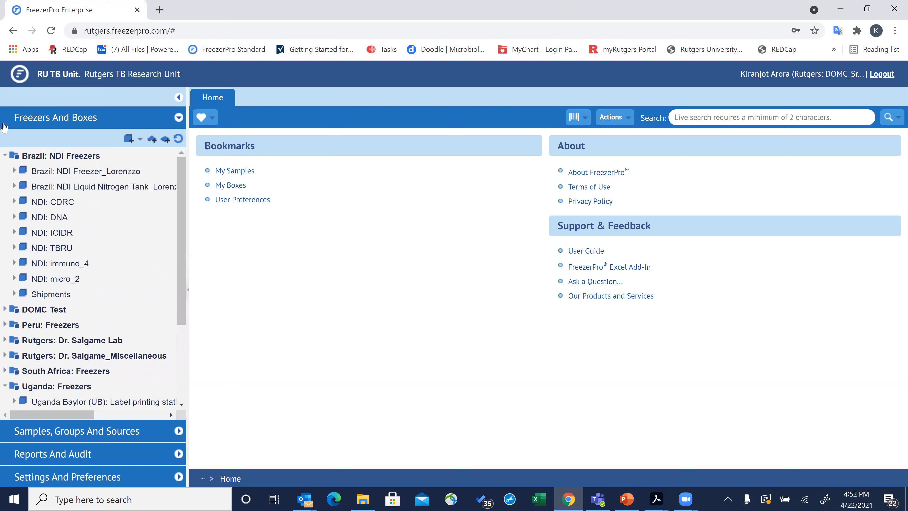
pyautogui.click(5, 155)
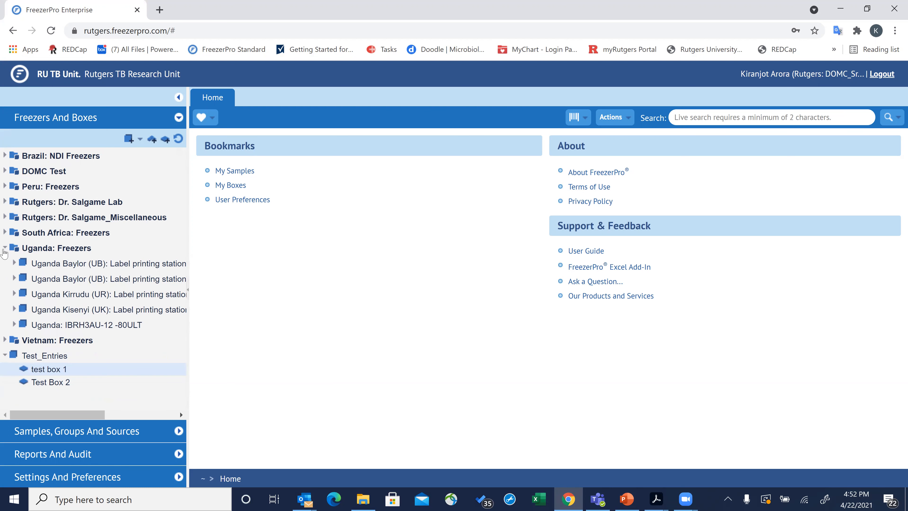
pyautogui.click(5, 233)
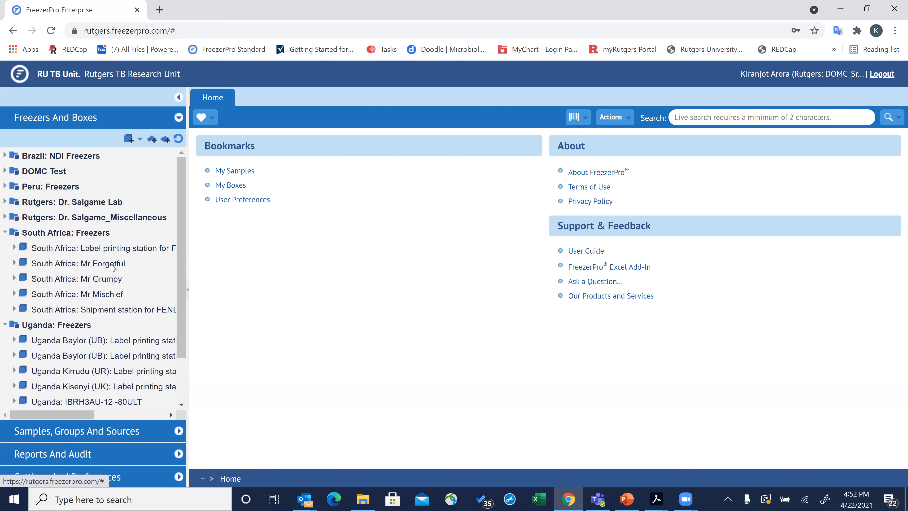
pyautogui.moveTo(112, 267)
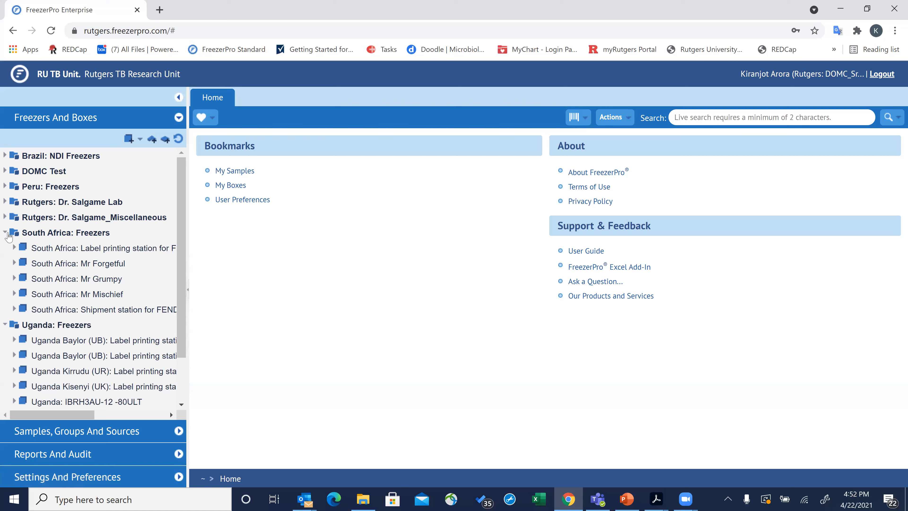
pyautogui.click(5, 233)
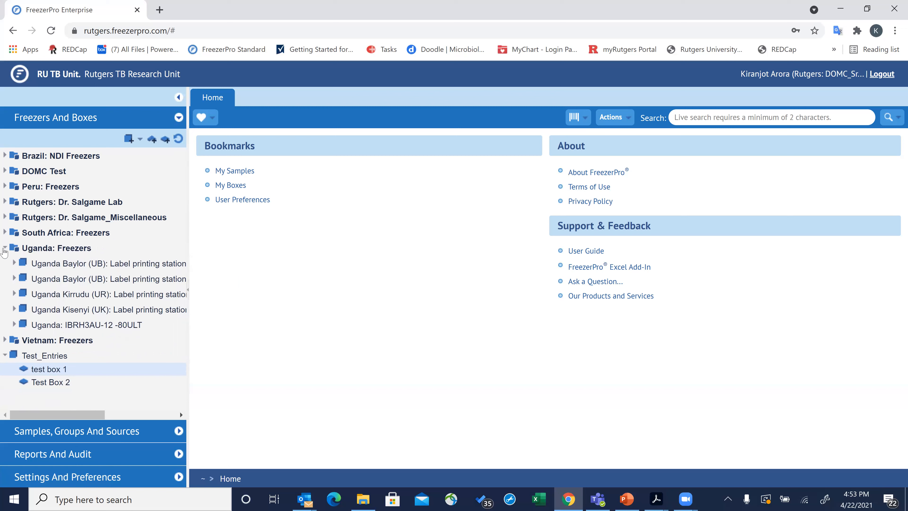
pyautogui.click(5, 248)
# - View the list of barcode printers in the system preferences and close it
pyautogui.click(112, 472)
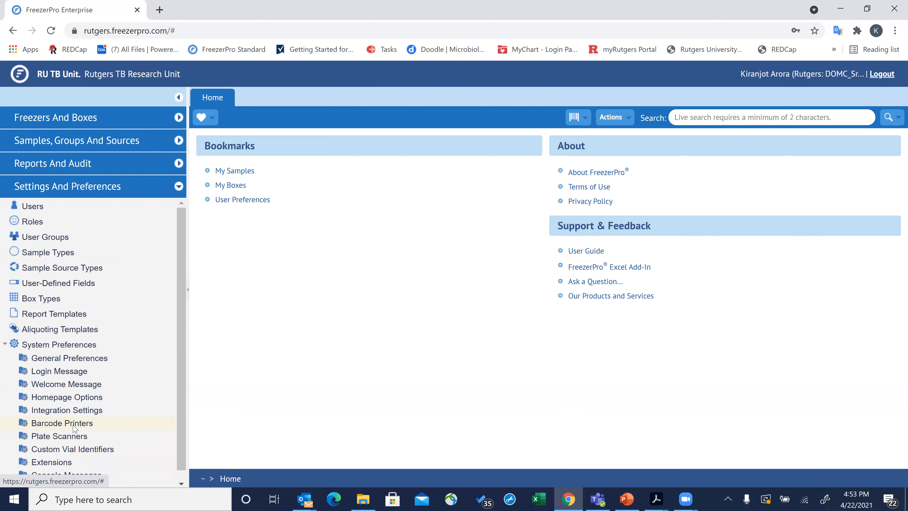
pyautogui.click(63, 423)
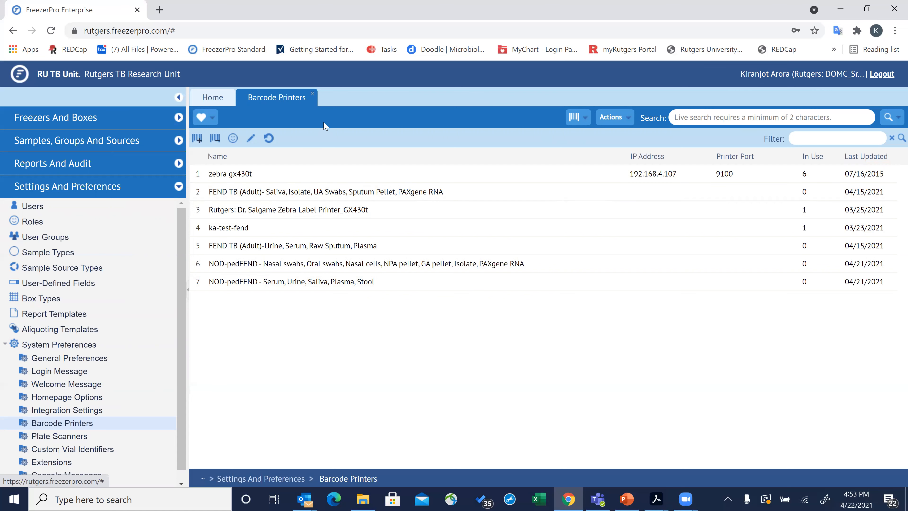
pyautogui.click(313, 96)
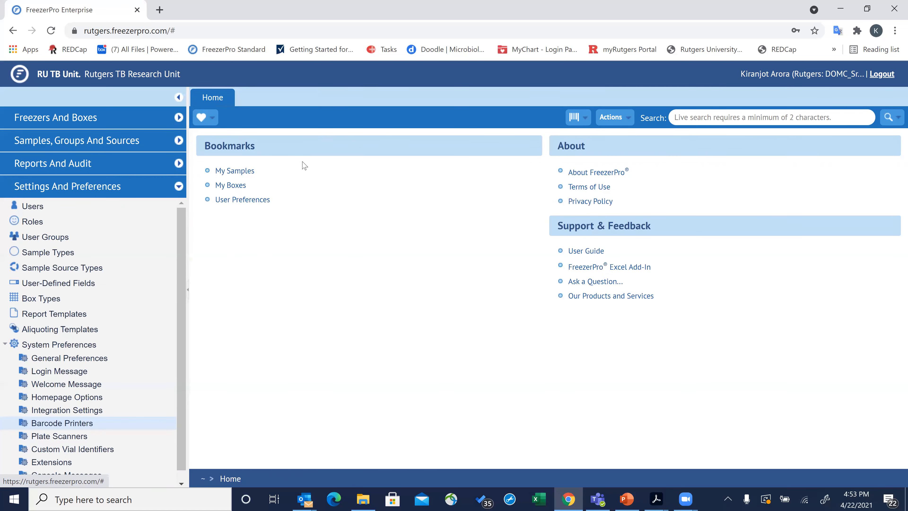
# - Hide and restore the navigation pane, and open test box 1 from the Test_Entries freezer
pyautogui.click(189, 292)
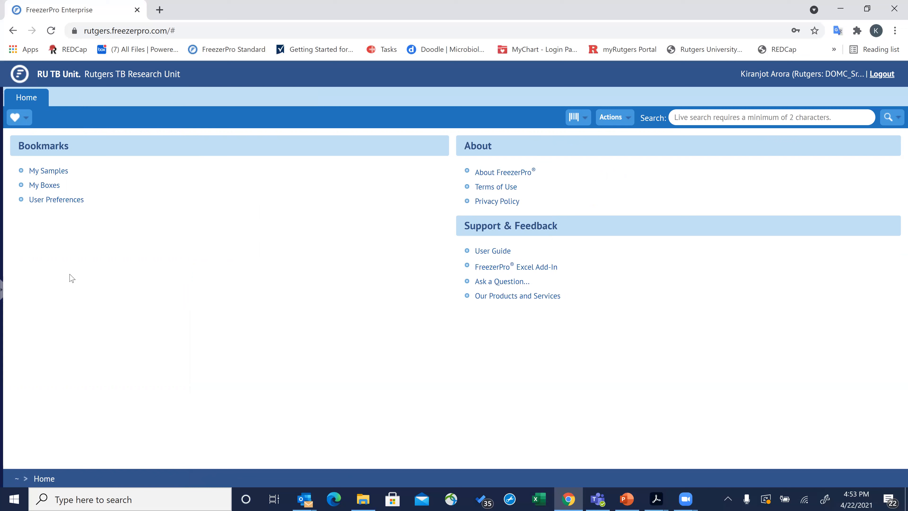
pyautogui.click(3, 296)
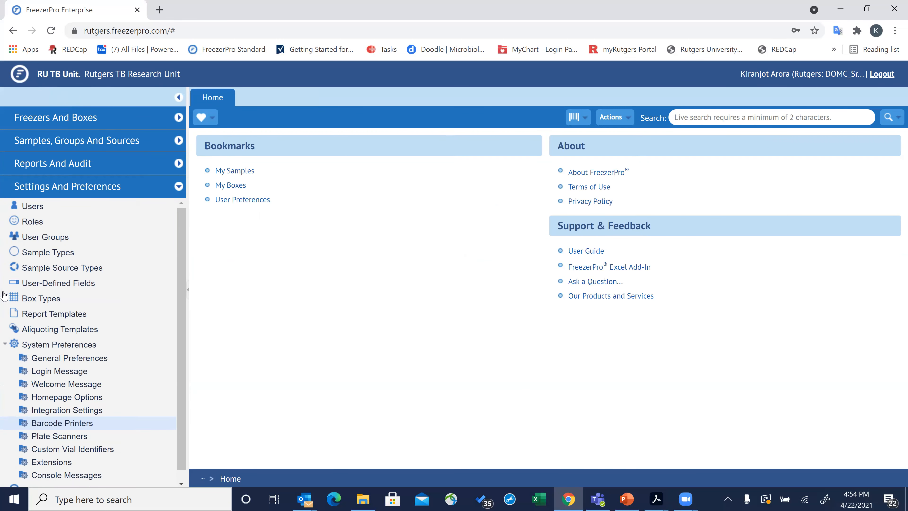
pyautogui.click(87, 118)
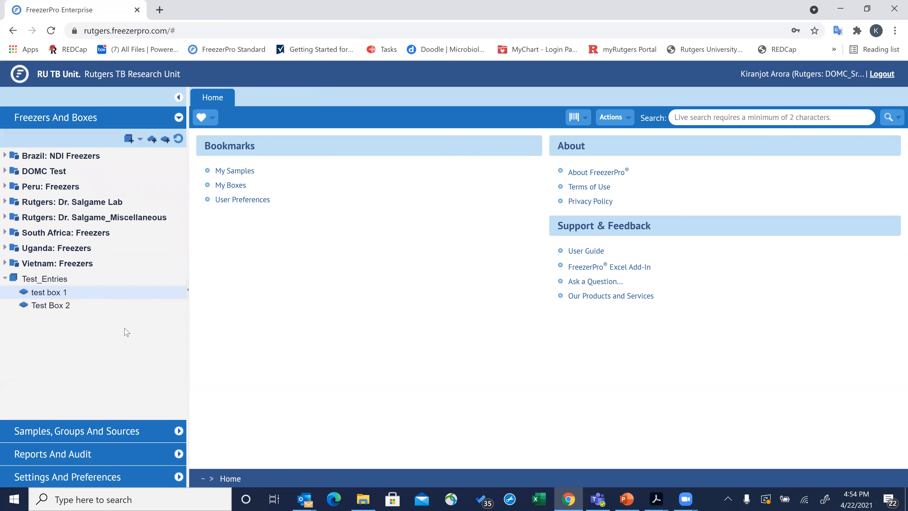
pyautogui.click(85, 295)
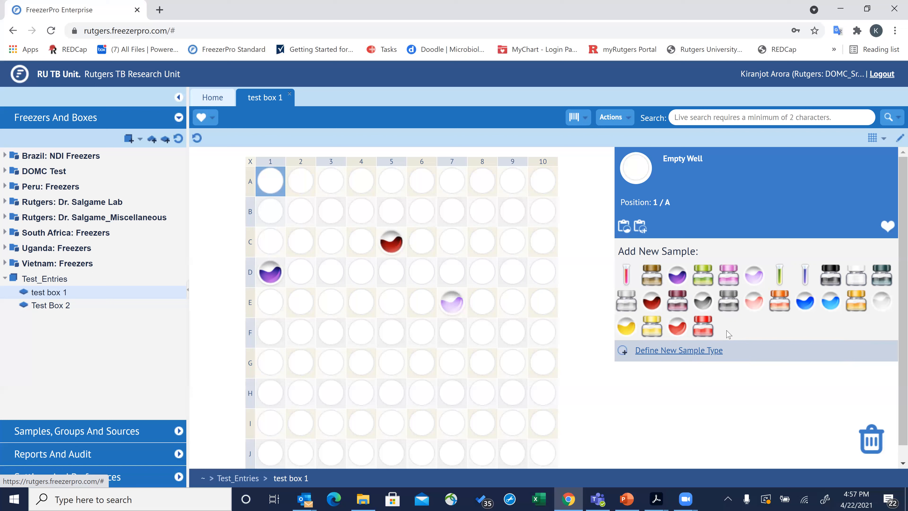
# - Open the Batch 1_Plasma 1 (V1_PLAS1) box in the Uganda Baylor label printing preparation rack for NOD-pedFEND Healthy Controls
pyautogui.click(6, 249)
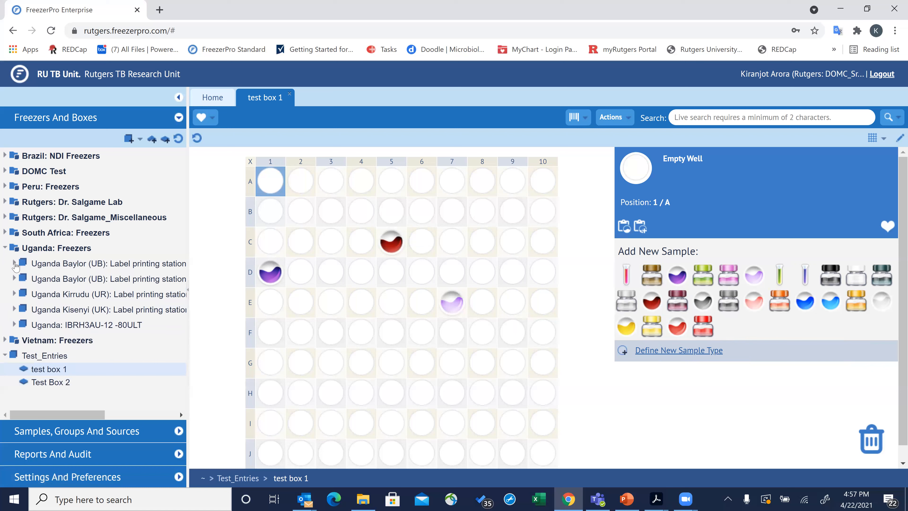
pyautogui.click(14, 264)
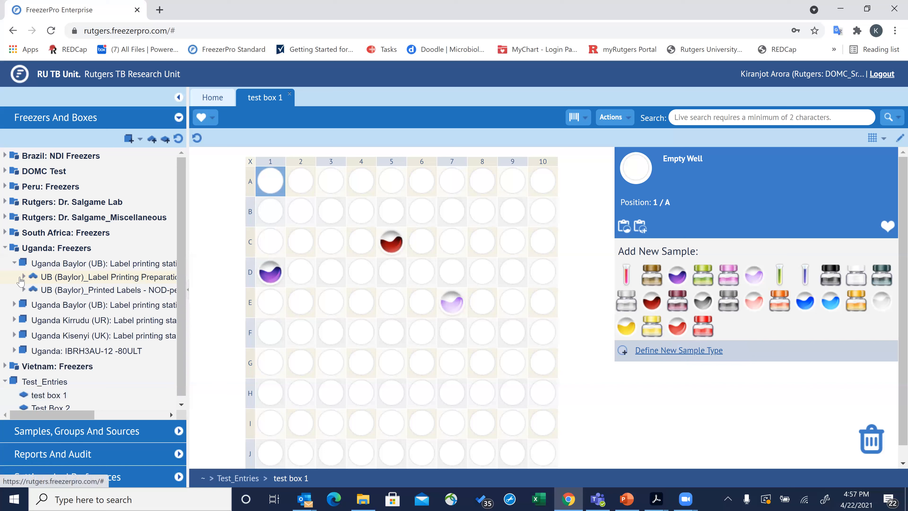
pyautogui.click(24, 277)
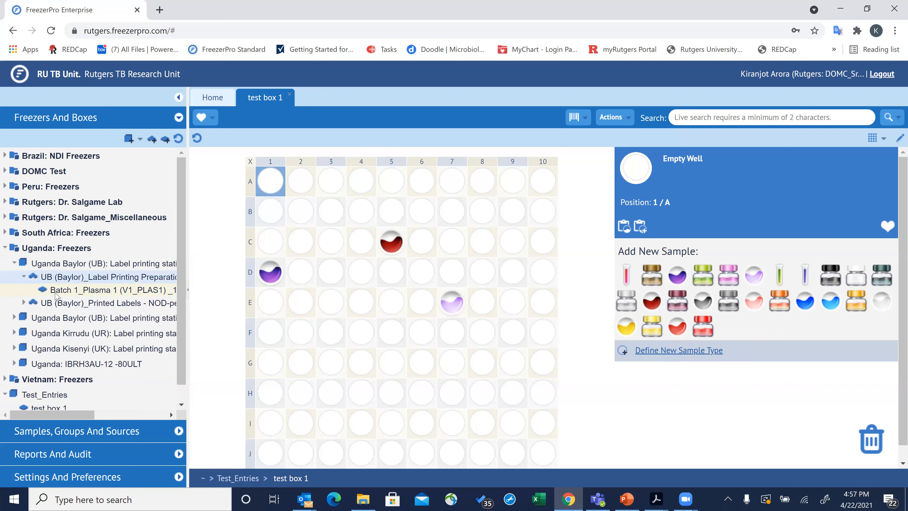
pyautogui.click(68, 294)
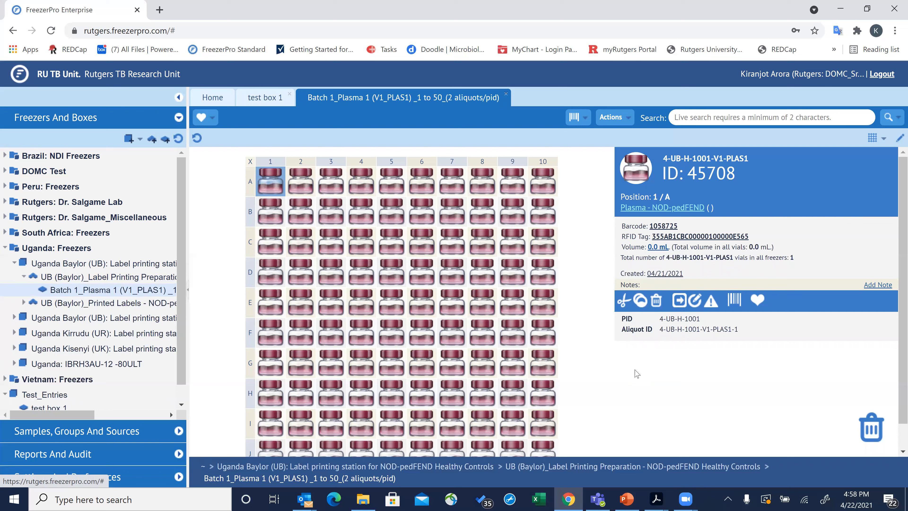
# - View the record of the plasma sample in position 1/A and close it without saving
pyautogui.doubleClick(266, 185)
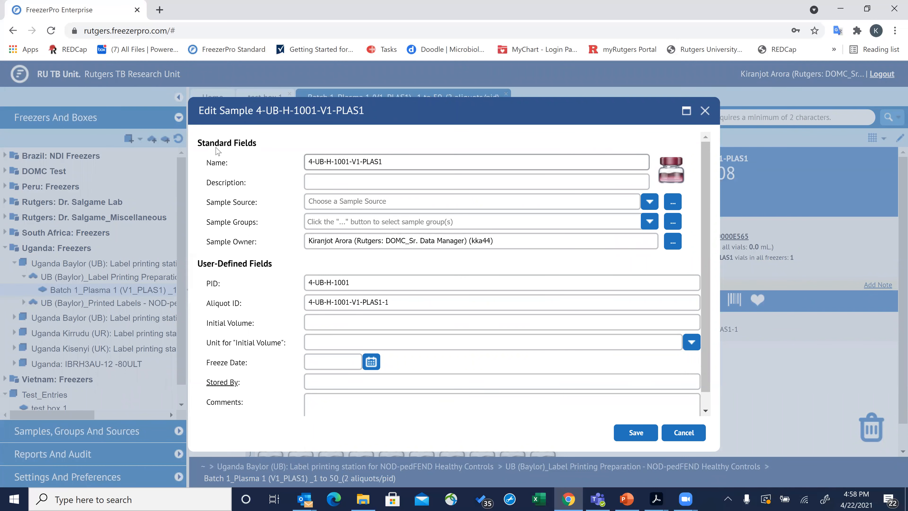
pyautogui.moveTo(417, 120); pyautogui.dragTo(293, 109)
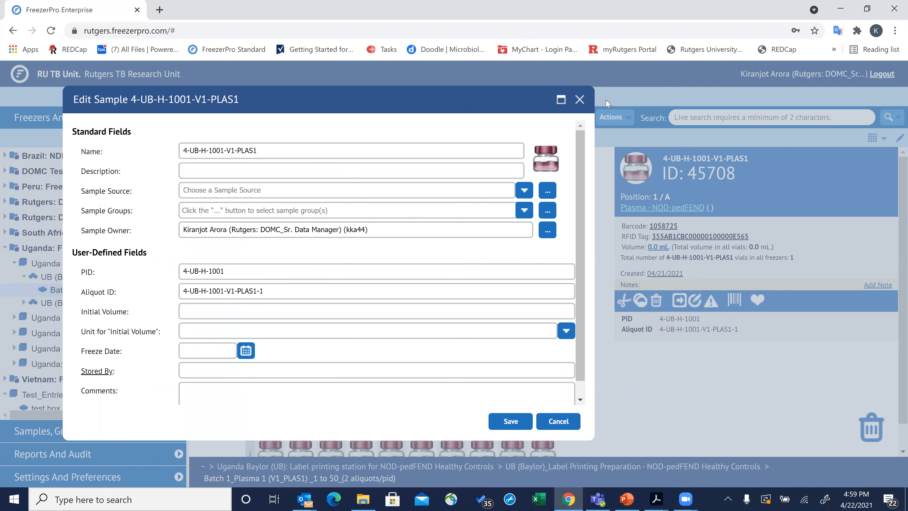
pyautogui.click(580, 99)
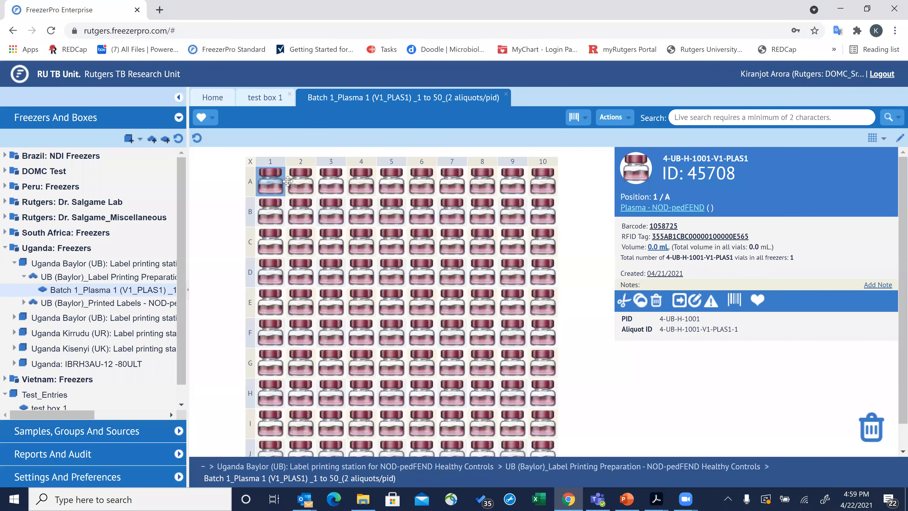
# - View the details of the vial in position 2/A, and reopen the record of the sample in position 1/A
pyautogui.click(299, 182)
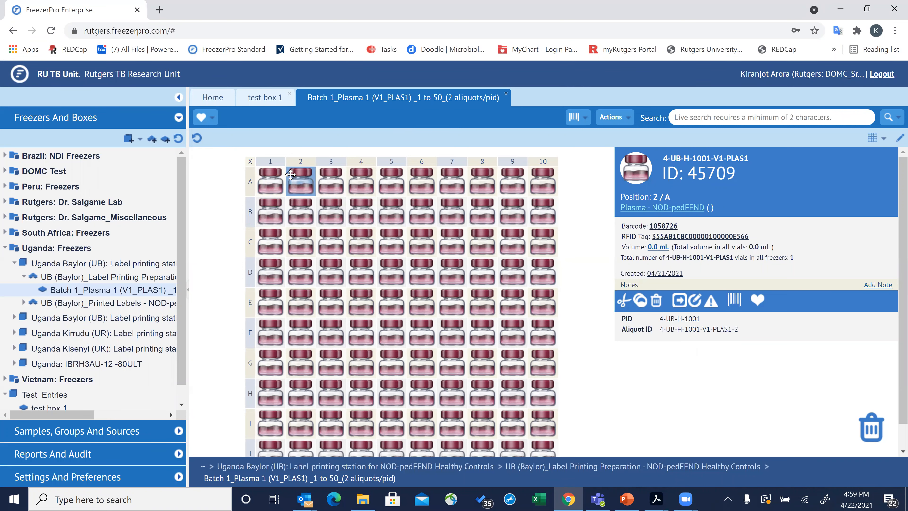
pyautogui.click(275, 176)
pyautogui.doubleClick(275, 176)
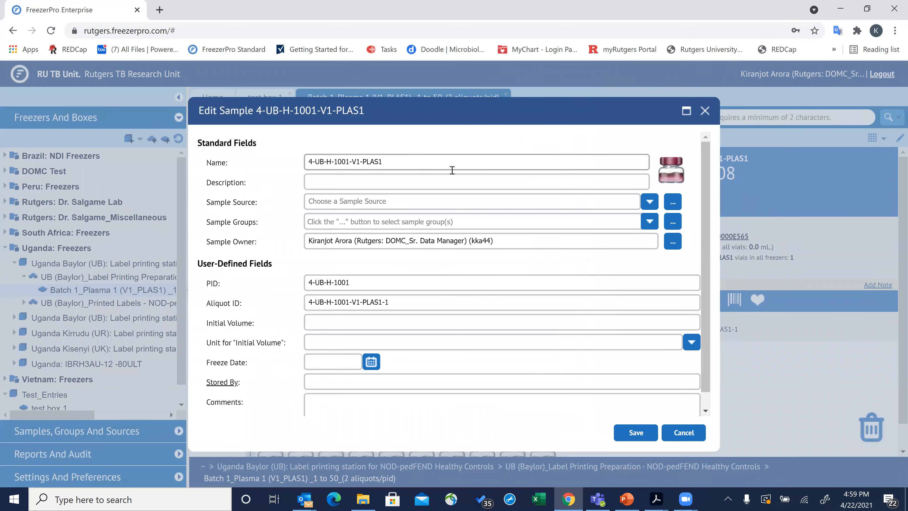
pyautogui.moveTo(561, 116); pyautogui.dragTo(411, 104)
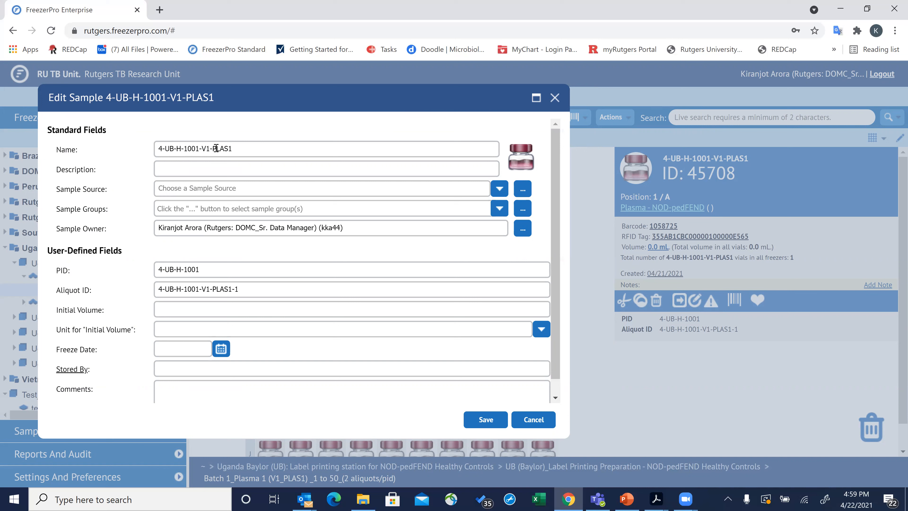
# - Examine how the sample's Name, Aliquot ID and PID are composed by highlighting their parts, and close the record without saving
pyautogui.moveTo(200, 150); pyautogui.dragTo(153, 152)
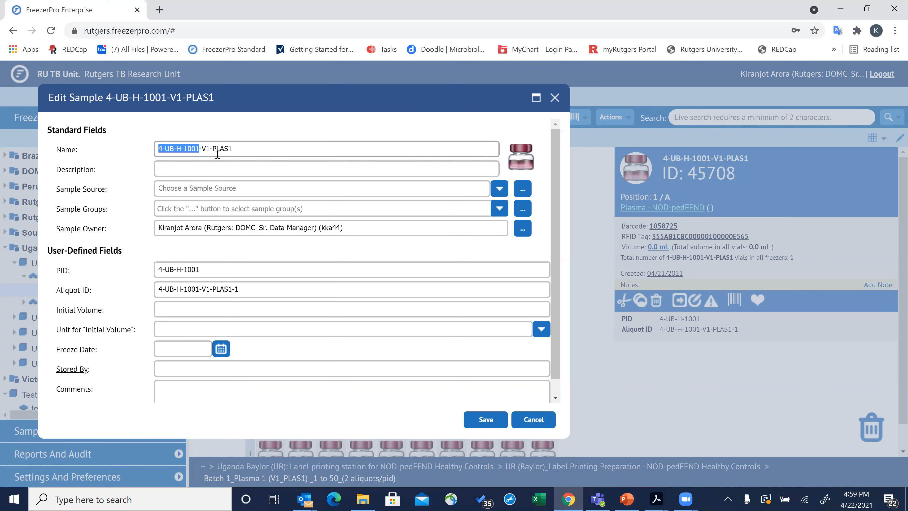
pyautogui.moveTo(211, 148); pyautogui.dragTo(203, 149)
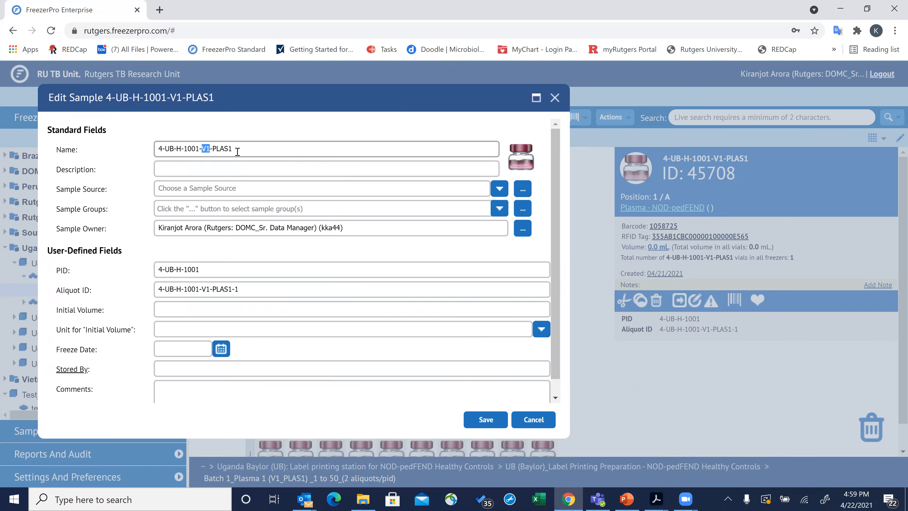
pyautogui.moveTo(238, 148); pyautogui.dragTo(215, 149)
pyautogui.click(234, 149)
pyautogui.moveTo(233, 148); pyautogui.dragTo(157, 146)
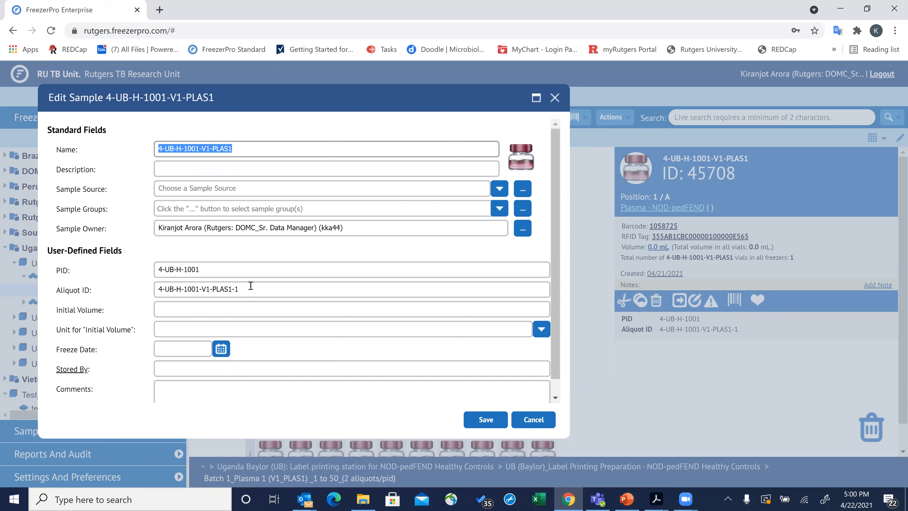
pyautogui.moveTo(234, 289); pyautogui.dragTo(159, 286)
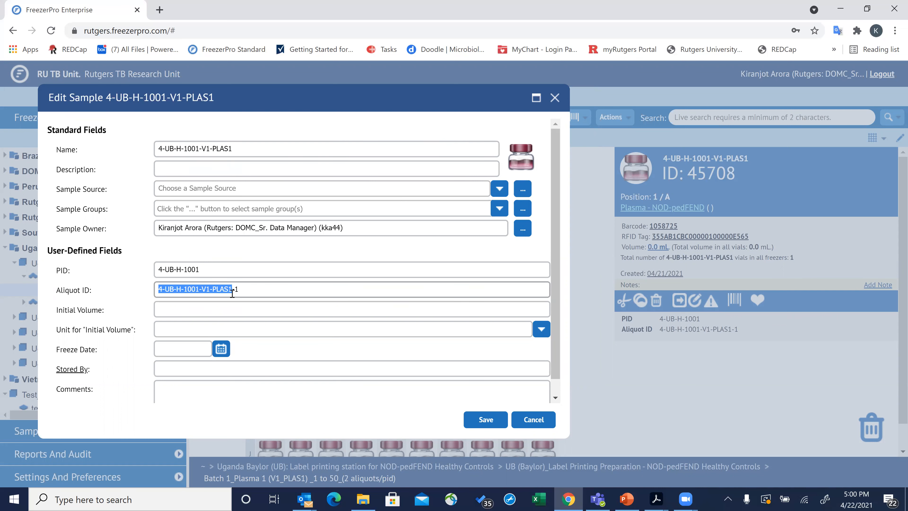
pyautogui.moveTo(241, 289); pyautogui.dragTo(236, 289)
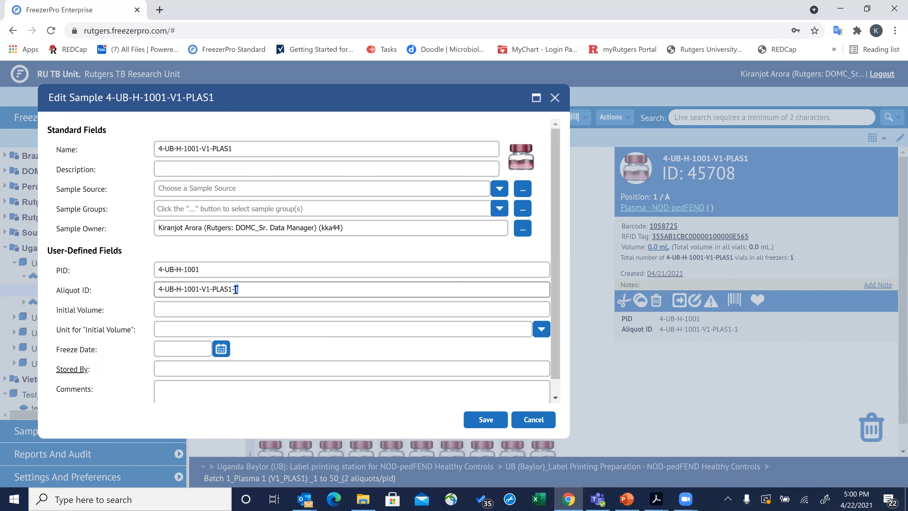
pyautogui.click(209, 269)
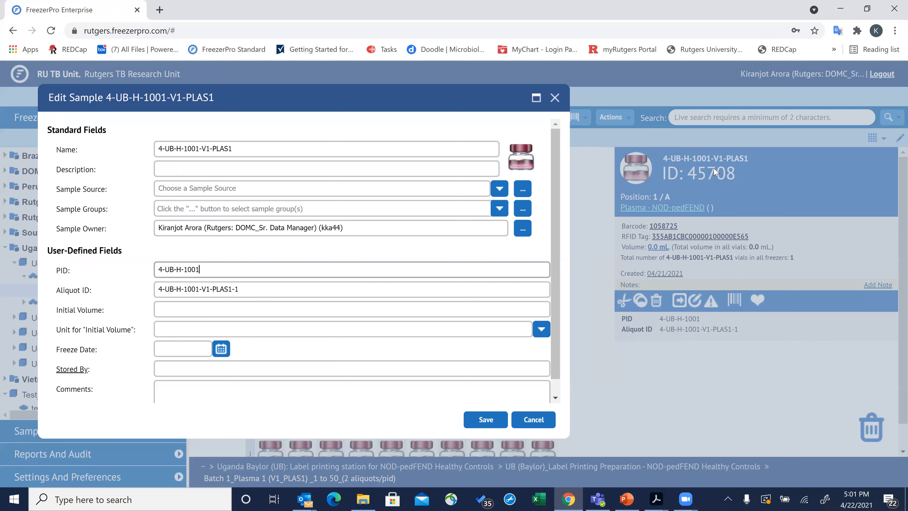
pyautogui.click(554, 97)
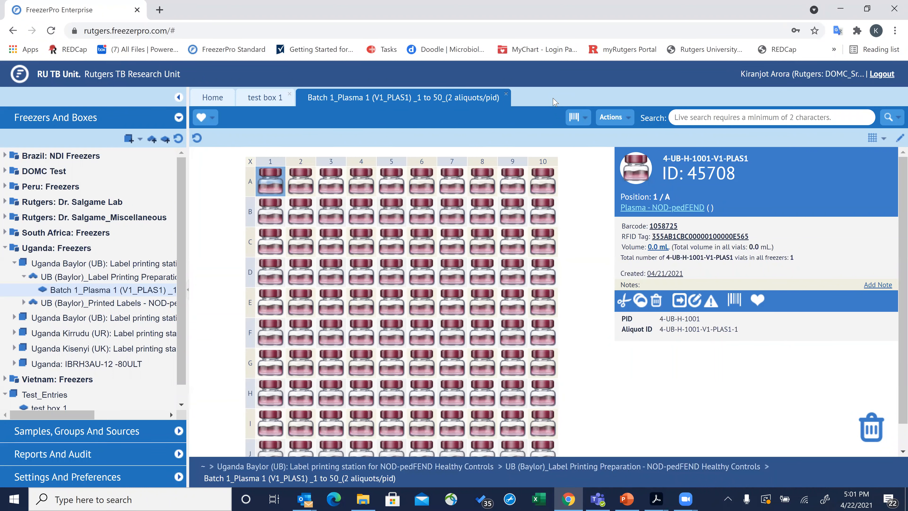
# - Open the record of the sample in position 1/A for editing and view the unit choices for its initial volume
pyautogui.moveTo(131, 281)
pyautogui.doubleClick(270, 183)
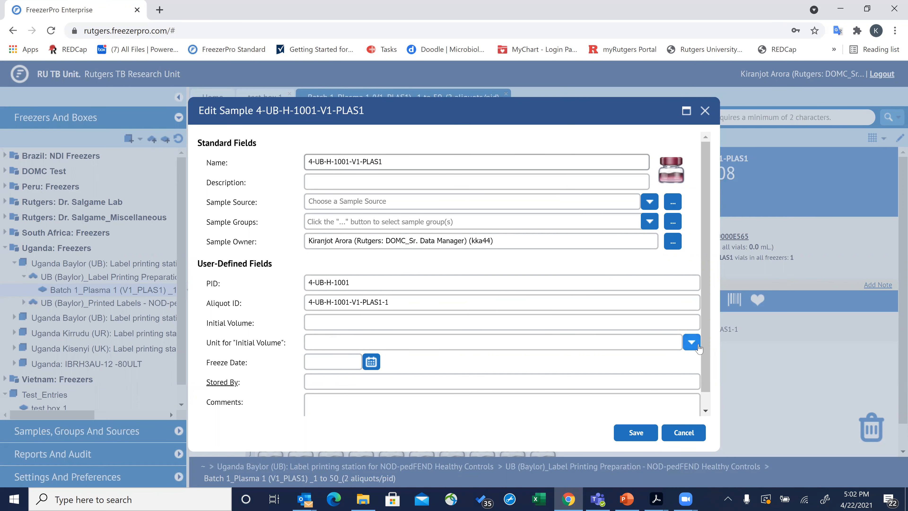
pyautogui.click(693, 343)
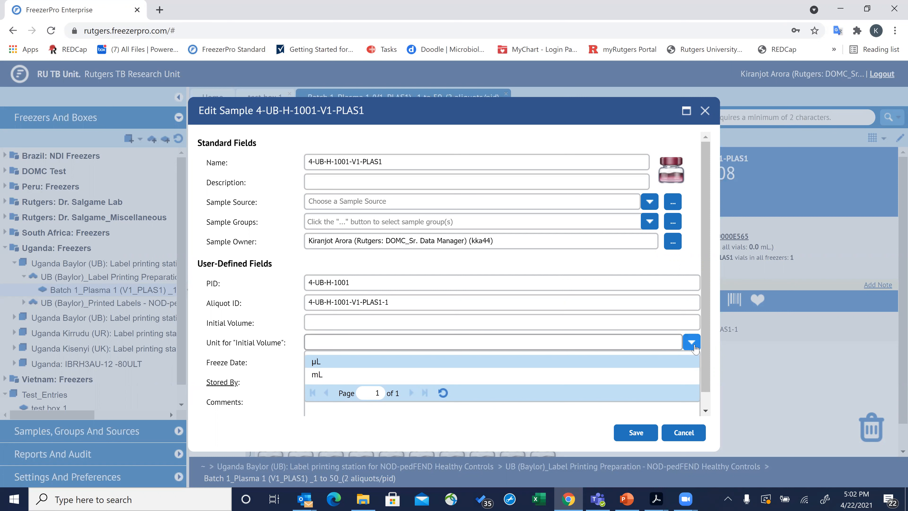
pyautogui.click(692, 343)
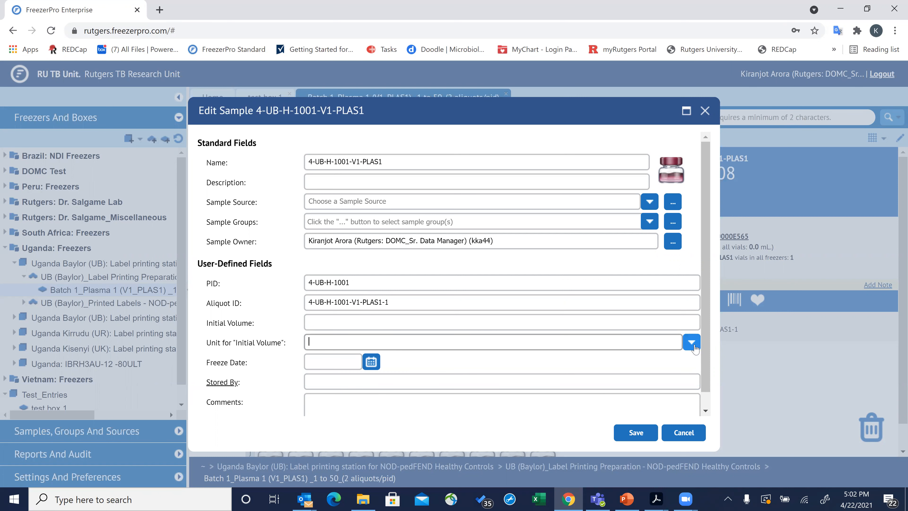
# - Set the sample's freeze date to today, 04/22/2021
pyautogui.click(343, 363)
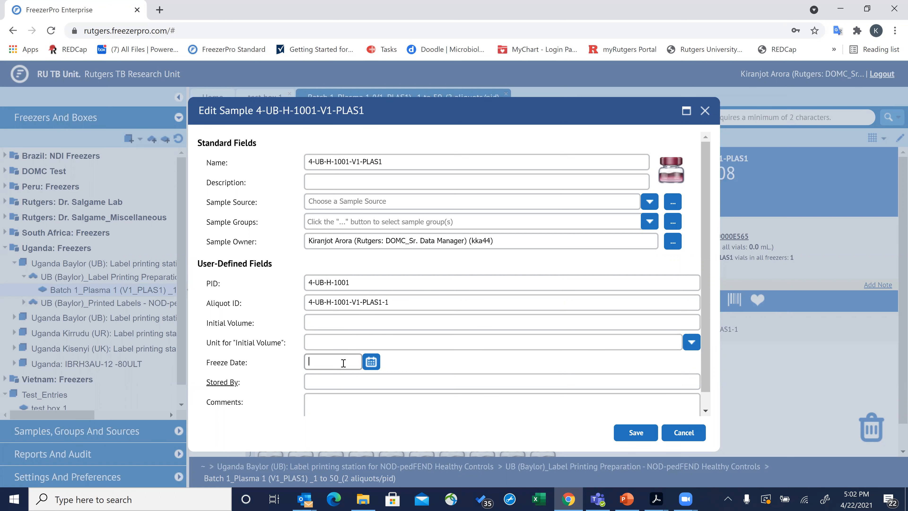
pyautogui.click(372, 363)
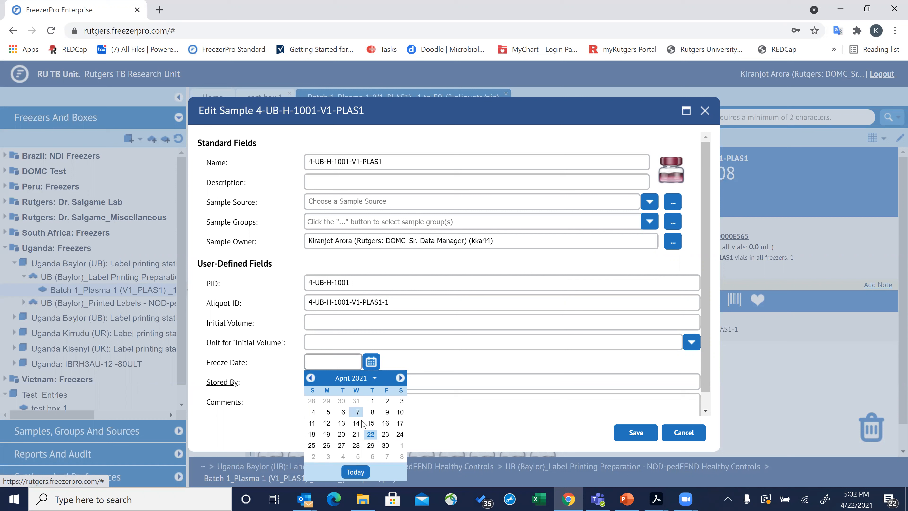
pyautogui.click(362, 473)
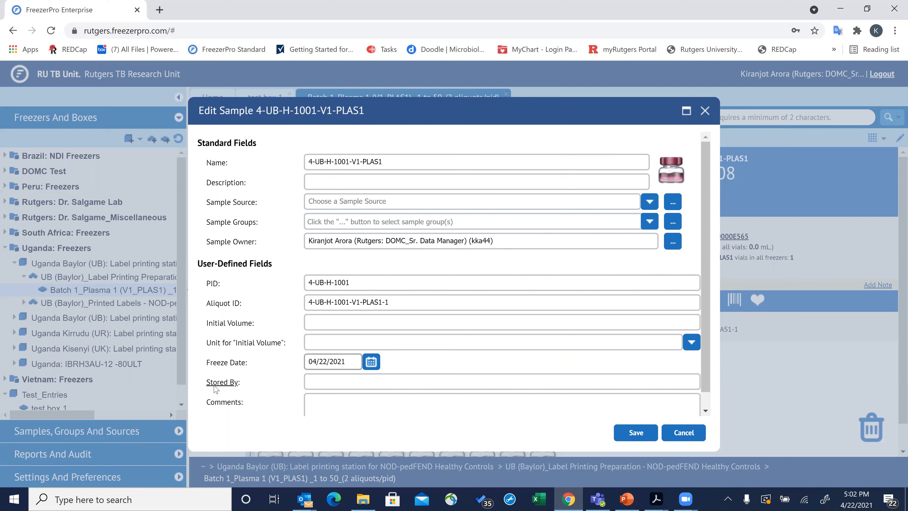
# - Examine the sample's Stored By and Comments fields and its details behind the form, and close the record without saving
pyautogui.moveTo(237, 389)
pyautogui.click(342, 384)
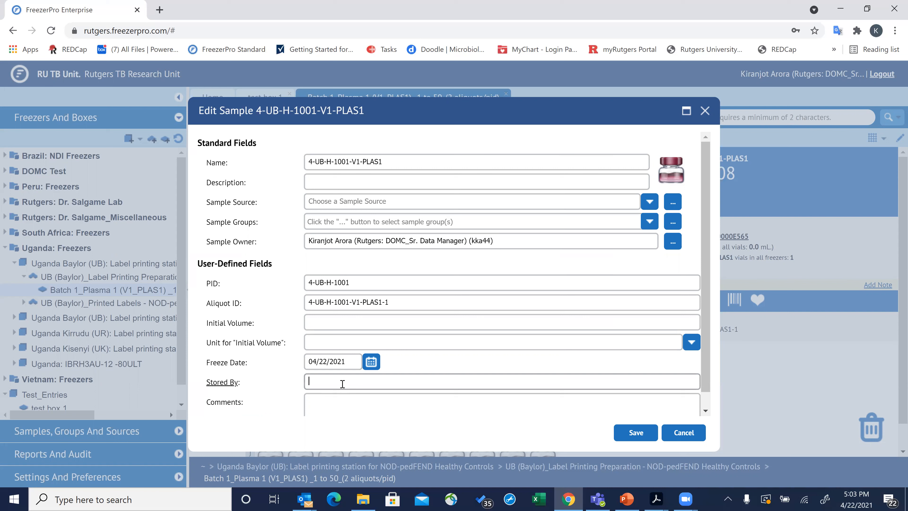
pyautogui.click(342, 405)
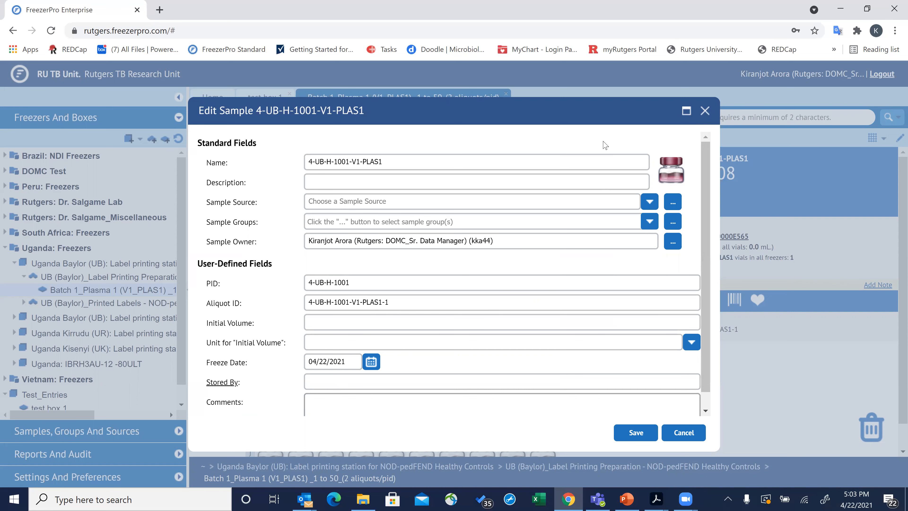
pyautogui.moveTo(478, 104); pyautogui.dragTo(350, 96)
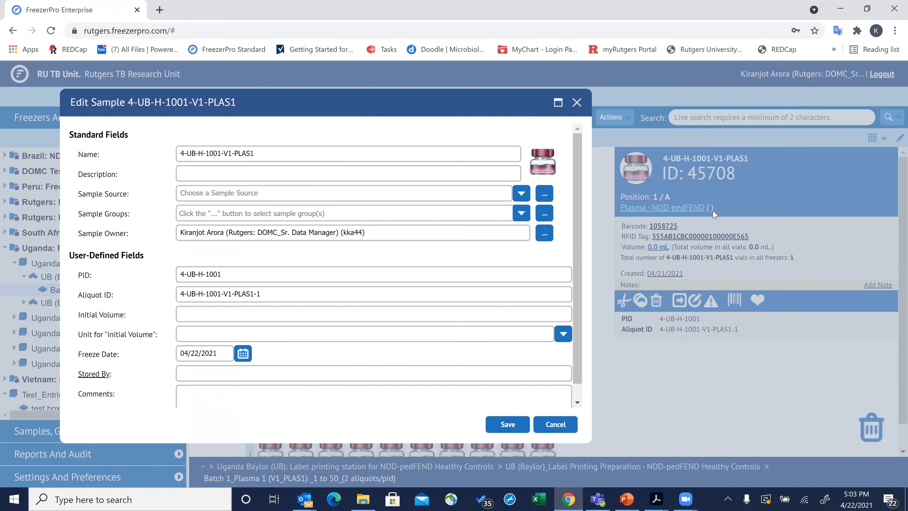
pyautogui.click(578, 103)
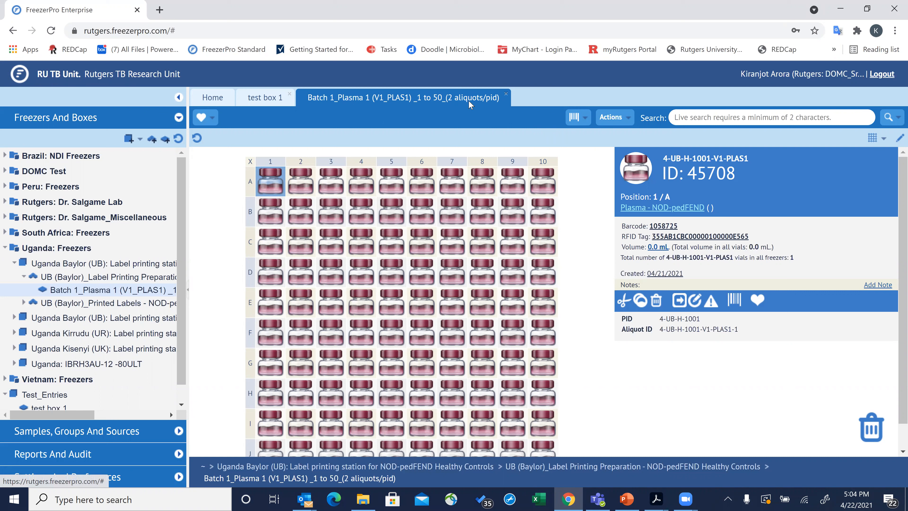
# - Close the Batch 1_Plasma 1 box and list the Batch 1 boxes of the Uganda Baylor NOD-pedFEND Symptomatic Arm label printing station
pyautogui.click(506, 95)
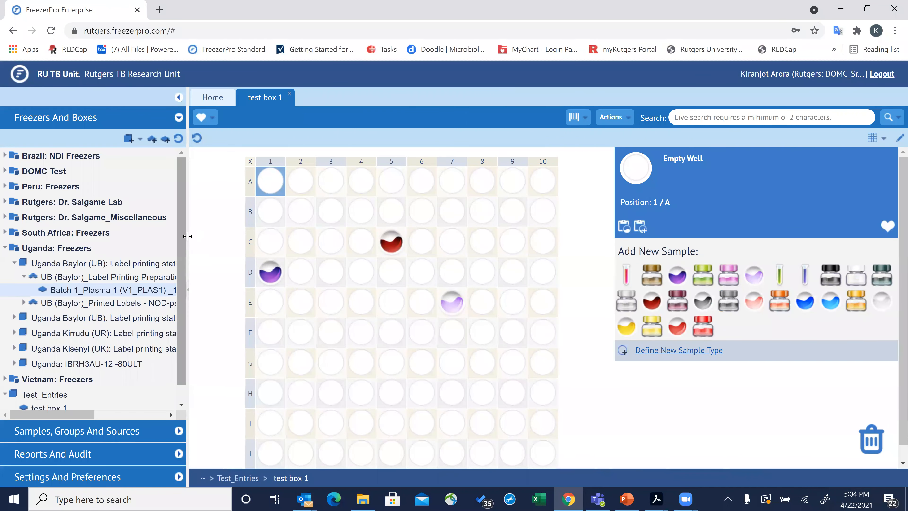
pyautogui.moveTo(186, 237); pyautogui.dragTo(292, 260)
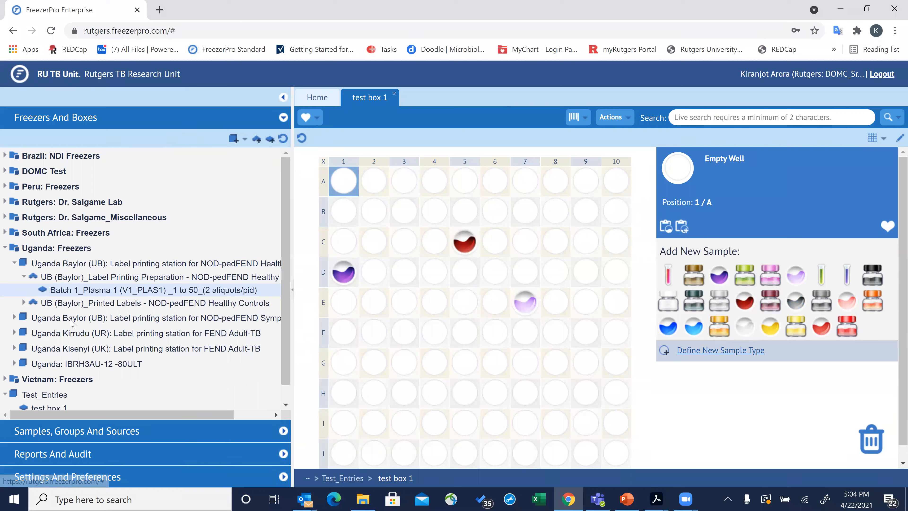
pyautogui.click(15, 318)
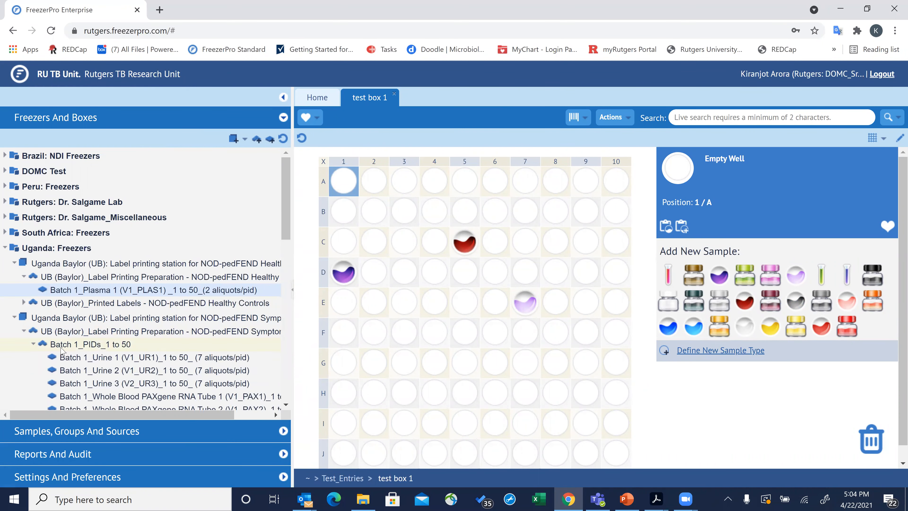
pyautogui.click(286, 404)
pyautogui.click(286, 404)
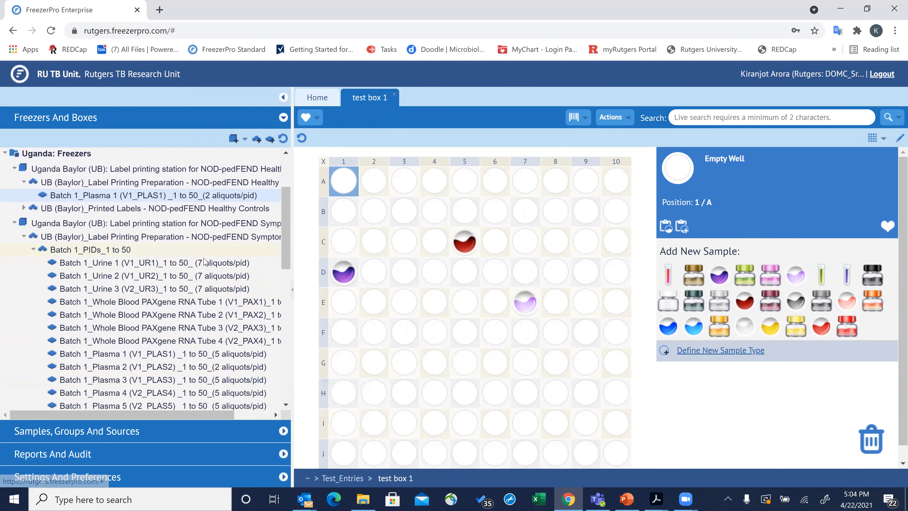
# - View the Batch 1_Whole Blood PAXgene RNA Tube 1 (V1_PAX1) box in the Symptomatic Arm station, and close it again
pyautogui.moveTo(209, 265)
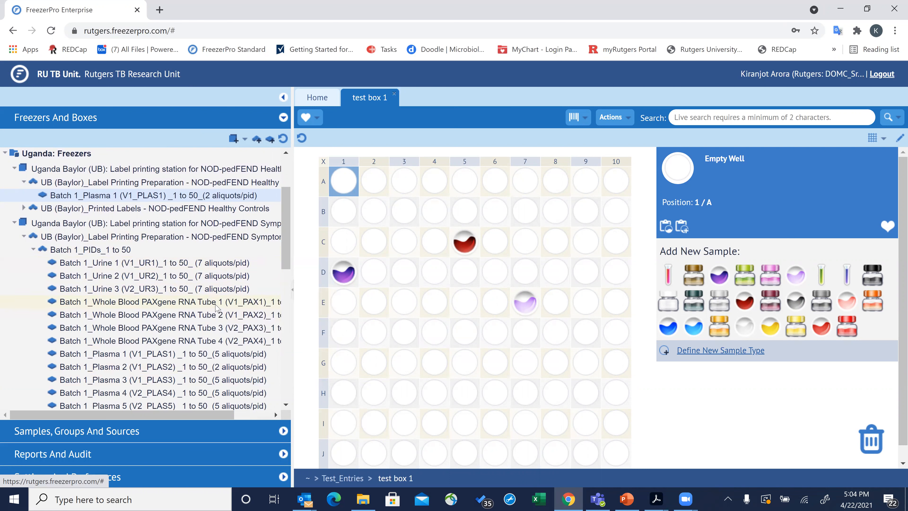
pyautogui.moveTo(217, 308)
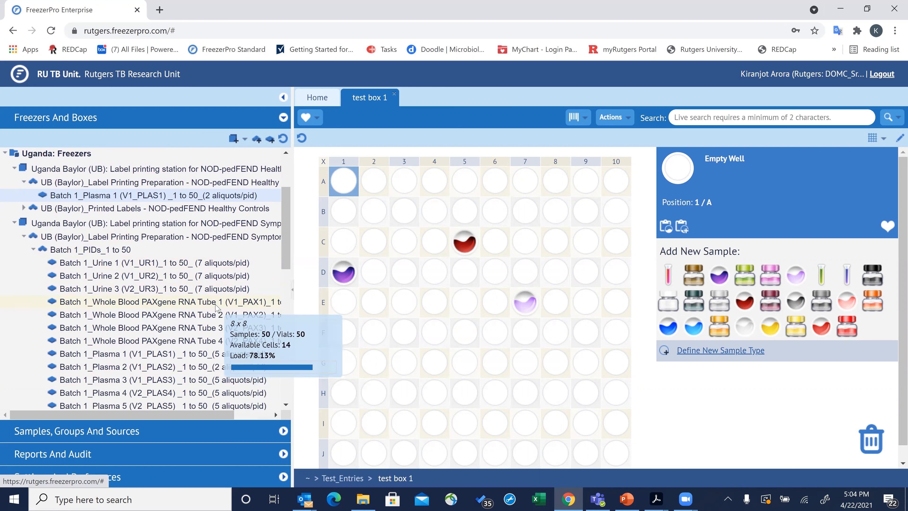
pyautogui.click(167, 304)
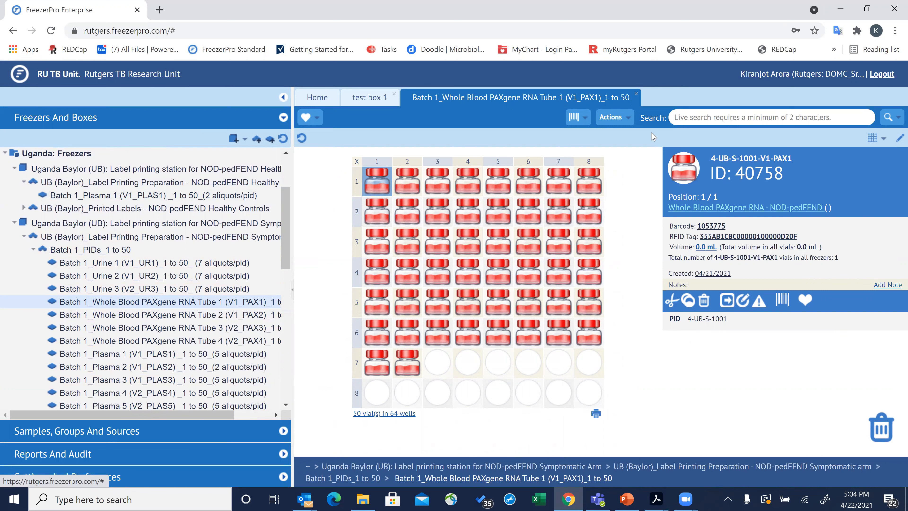
pyautogui.click(637, 96)
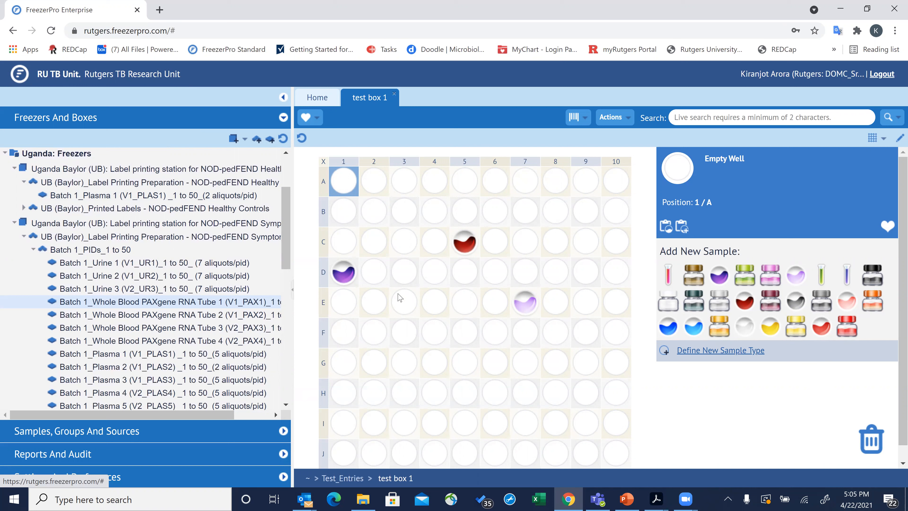
# - Collapse both Uganda Baylor label printing stations and read the full names of the freezers listed under Uganda
pyautogui.click(14, 223)
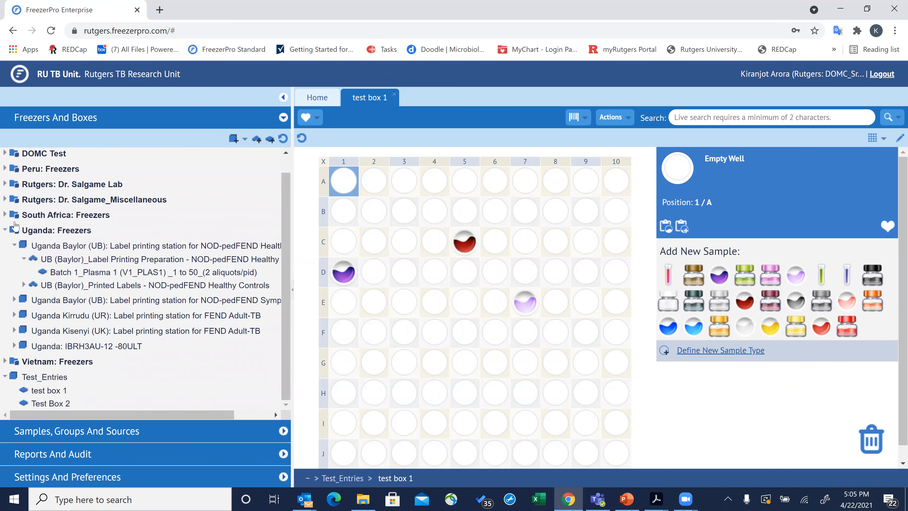
pyautogui.click(15, 247)
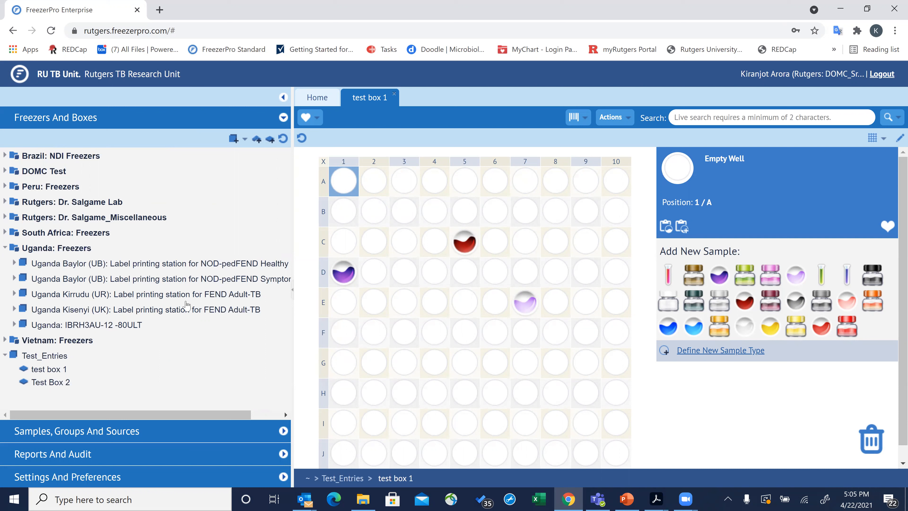
pyautogui.moveTo(237, 309)
pyautogui.moveTo(292, 273); pyautogui.dragTo(297, 273)
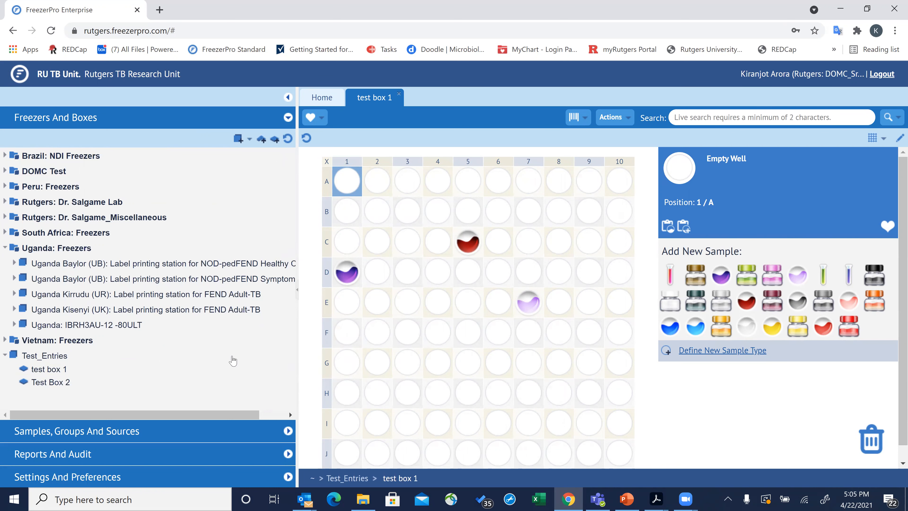
pyautogui.moveTo(189, 415); pyautogui.dragTo(226, 417)
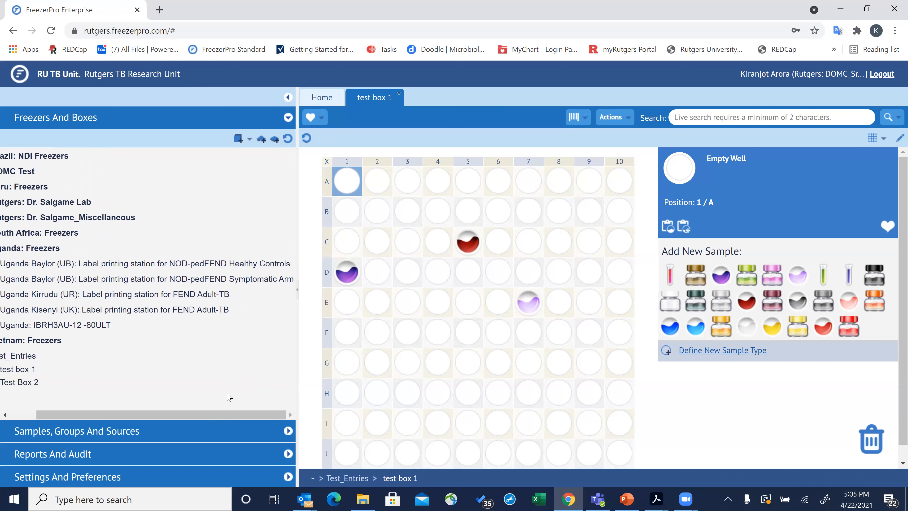
pyautogui.moveTo(230, 414); pyautogui.dragTo(133, 399)
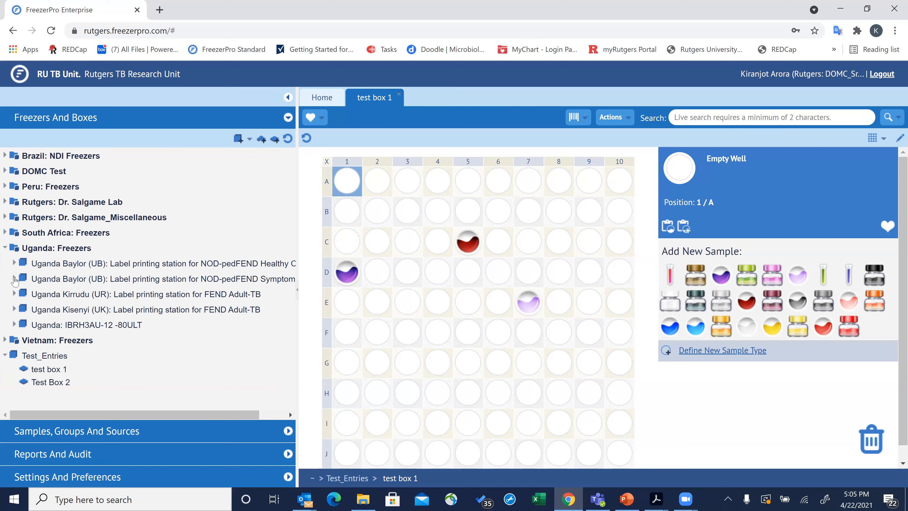
# - Expand the Symptomatic Arm station and examine its levels from Label Printing Preparation down to the boxes in Batch 1_PIDs_1 to 50
pyautogui.click(14, 280)
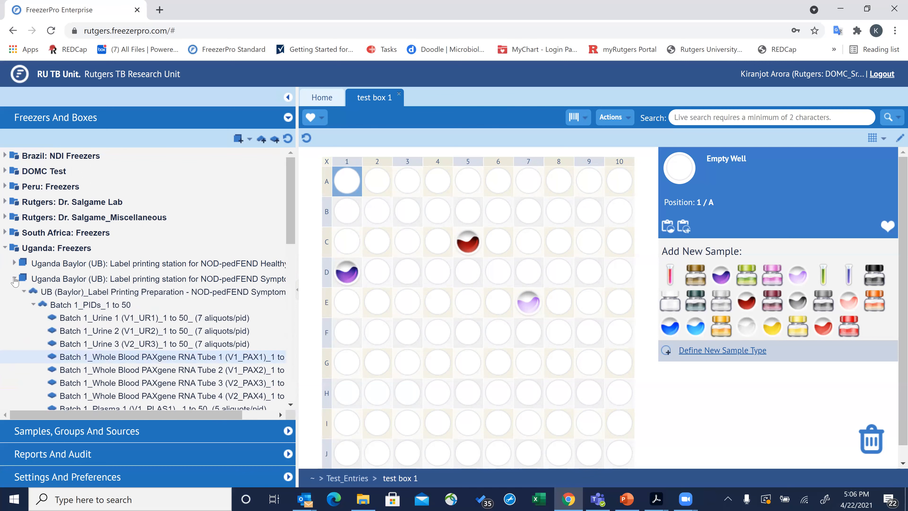
pyautogui.click(33, 305)
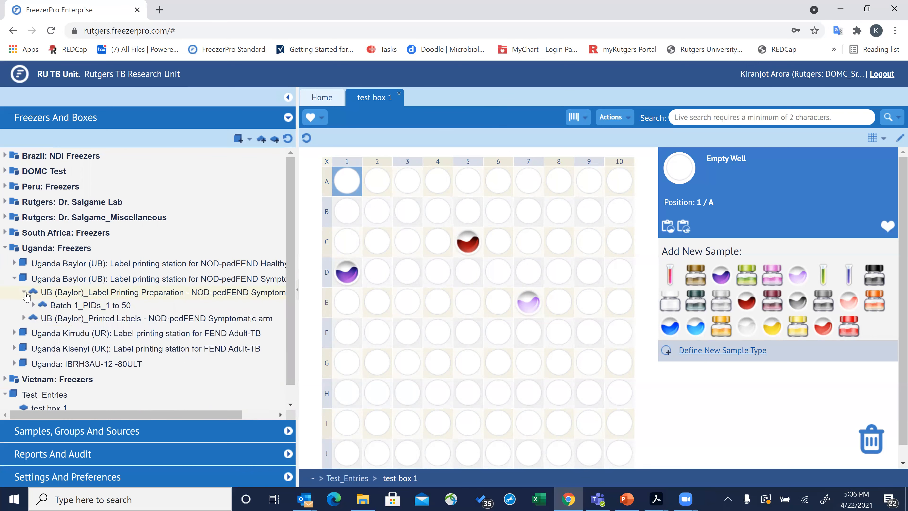
pyautogui.click(25, 292)
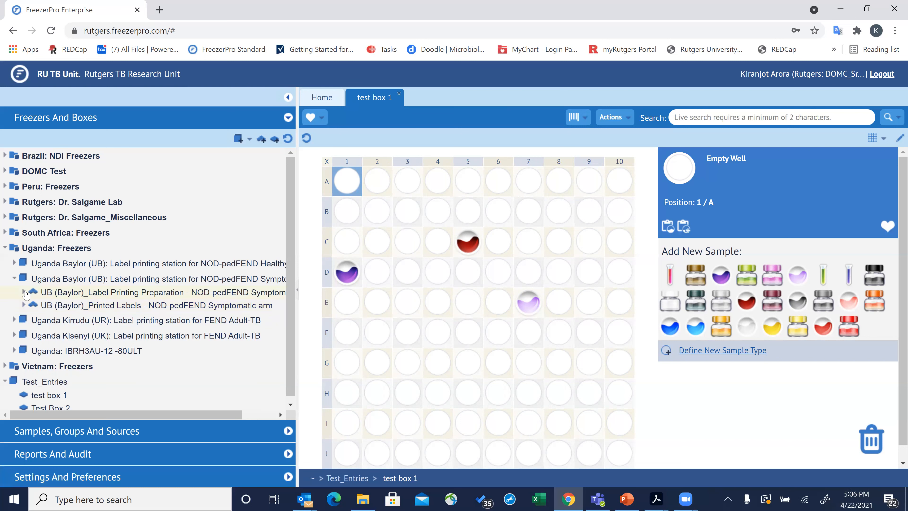
pyautogui.click(24, 292)
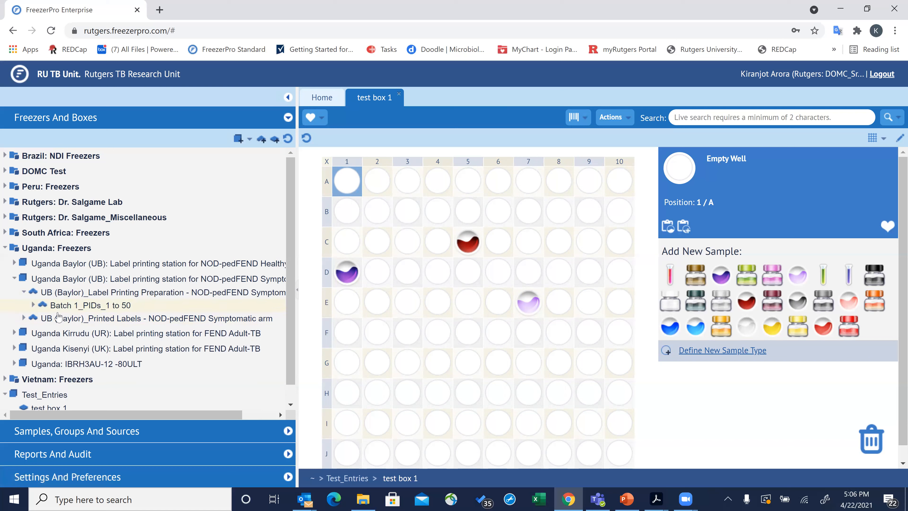
pyautogui.click(34, 306)
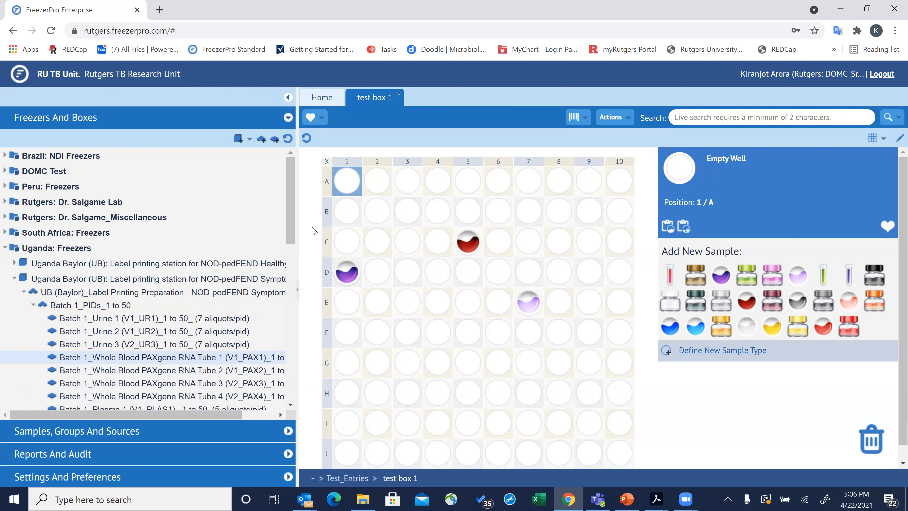
# - Open the Batch 1_Urine 1 (V1_UR1) box and highlight the parts of the Aliquot ID of the sample in position 1/A
pyautogui.moveTo(207, 418); pyautogui.dragTo(231, 417)
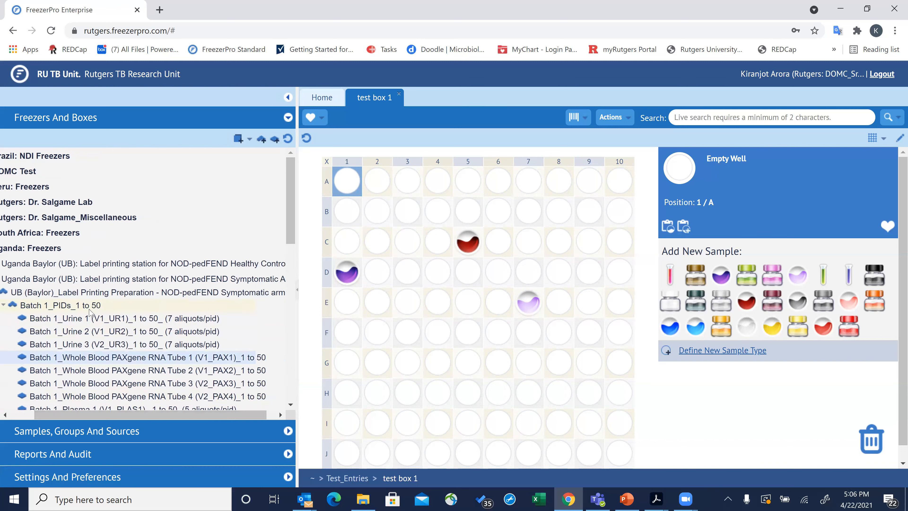
pyautogui.moveTo(289, 242); pyautogui.dragTo(287, 272)
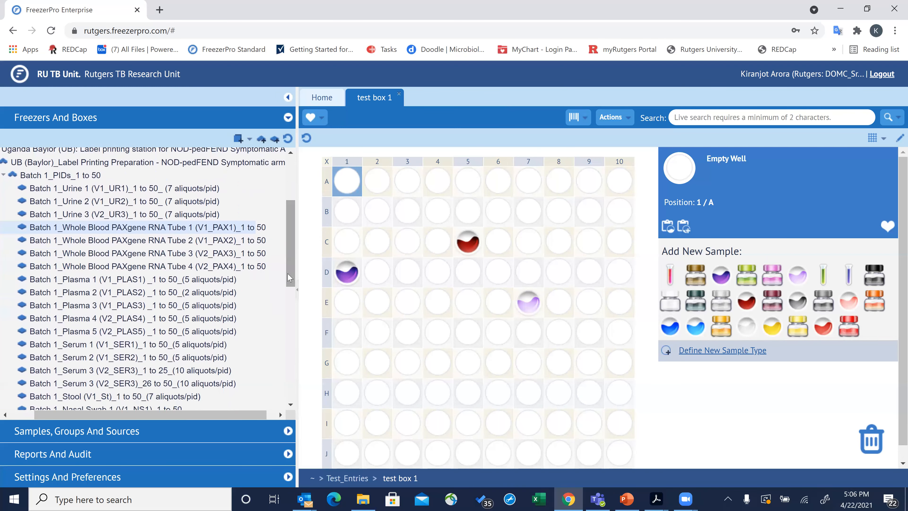
pyautogui.click(229, 190)
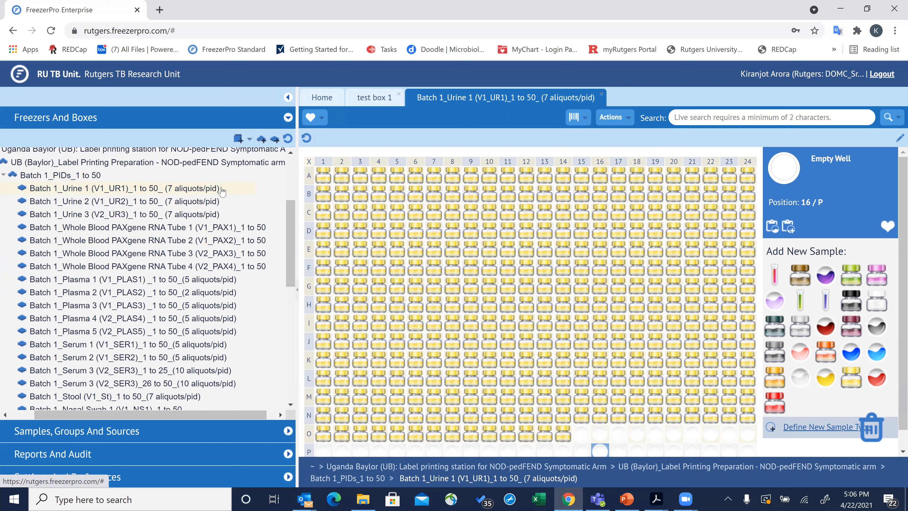
pyautogui.click(326, 176)
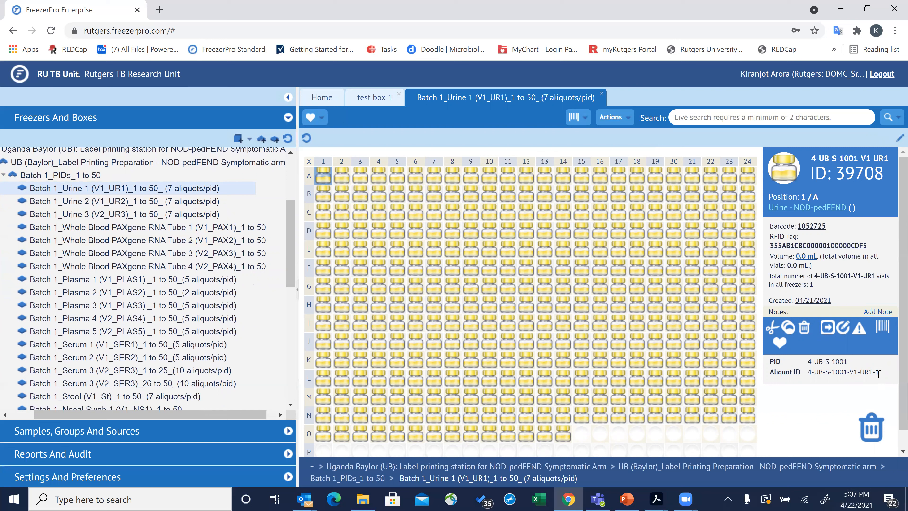
pyautogui.moveTo(848, 371); pyautogui.dragTo(789, 371)
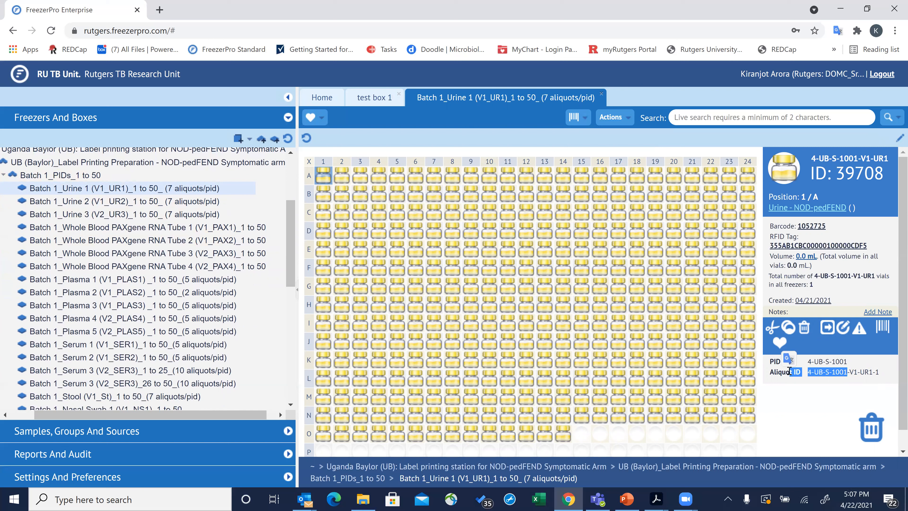
pyautogui.moveTo(873, 371); pyautogui.dragTo(811, 368)
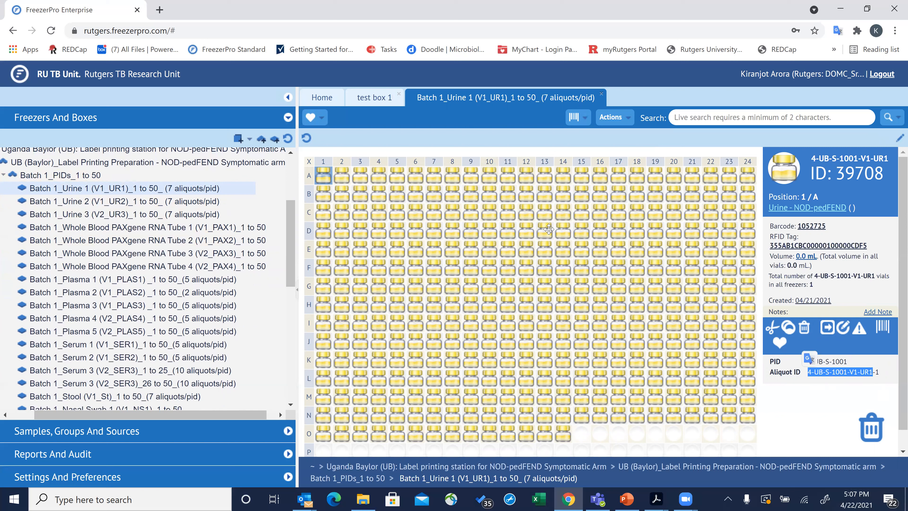
# - Compare the aliquot IDs of the urine samples in positions 2/A through 8/A one by one, and close the box
pyautogui.click(341, 176)
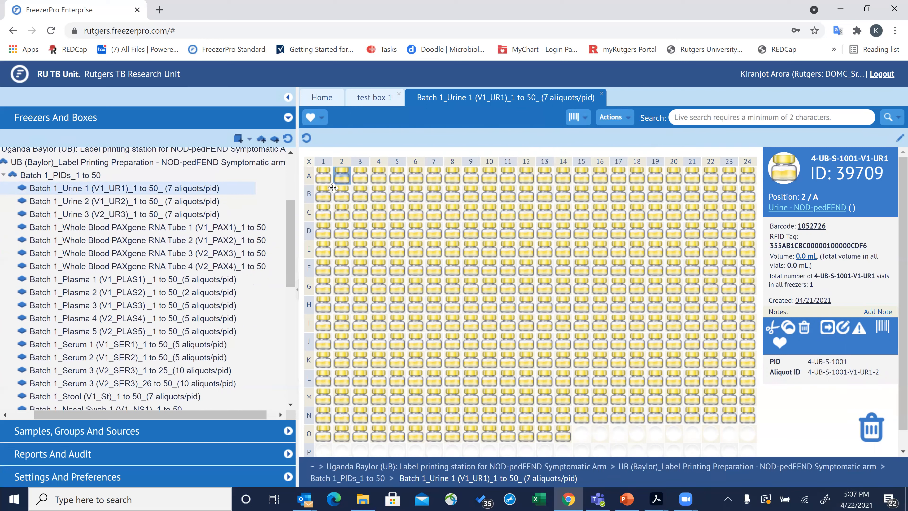
pyautogui.click(359, 173)
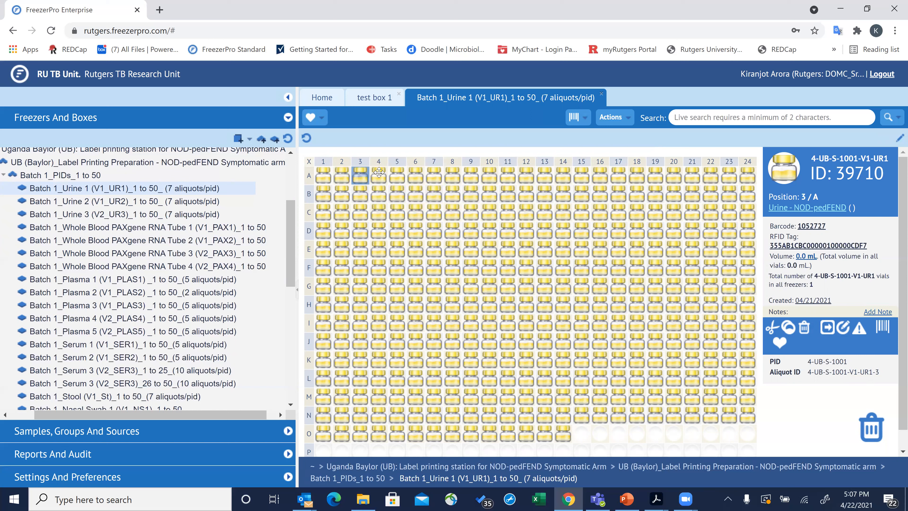
pyautogui.click(379, 173)
pyautogui.click(396, 173)
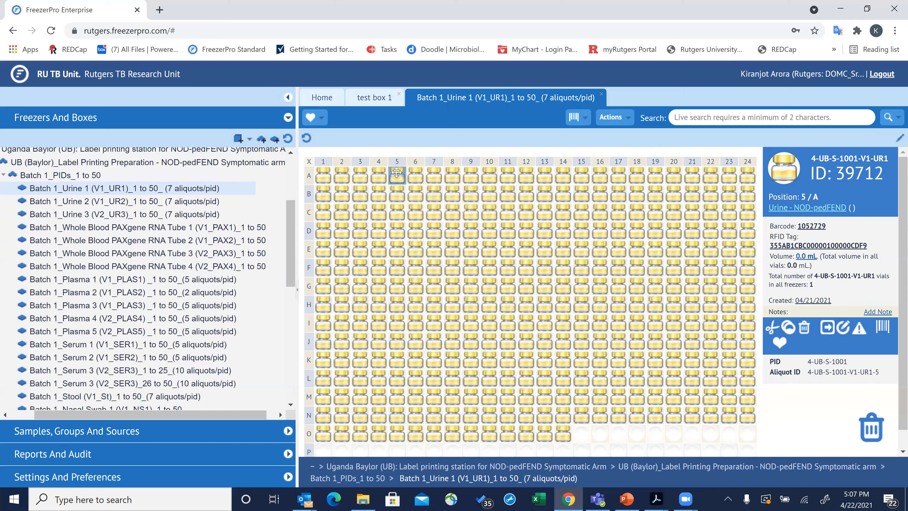
pyautogui.click(414, 175)
pyautogui.click(429, 177)
pyautogui.click(457, 177)
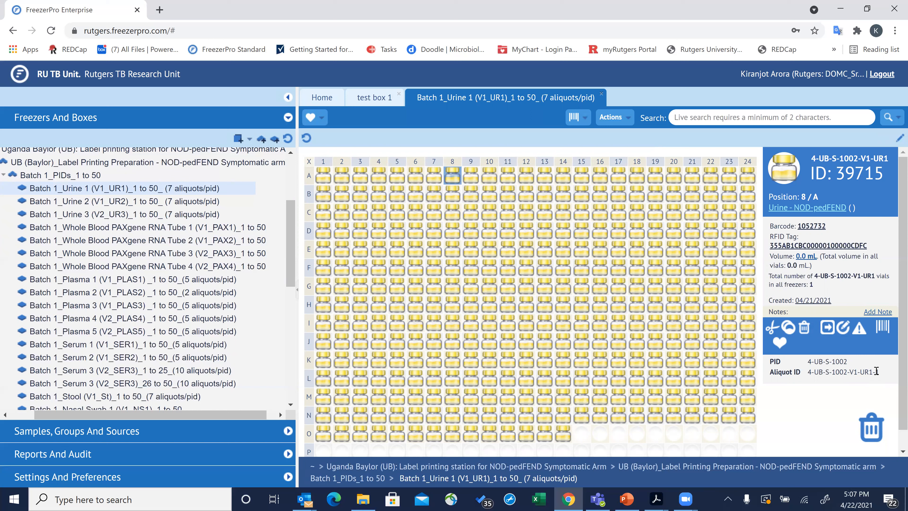
pyautogui.click(602, 94)
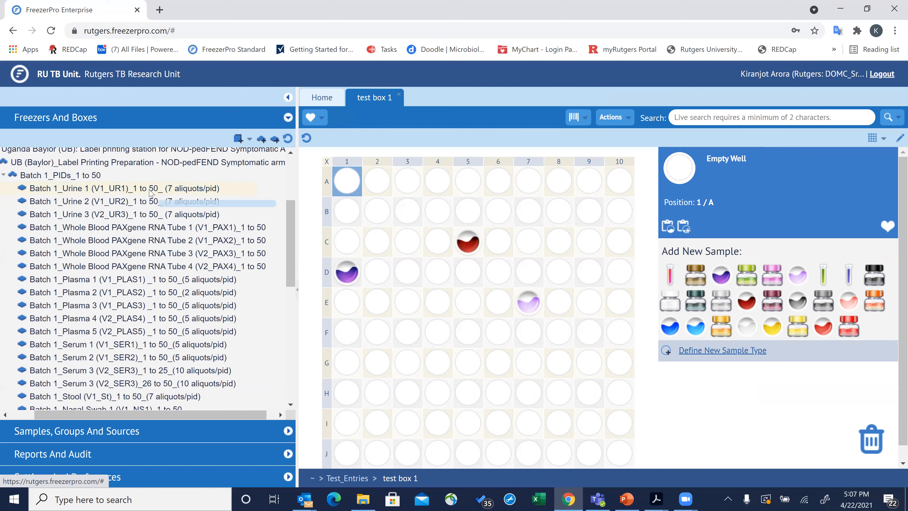
# - Examine the Batch 1_Urine 1 (V1_UR1) entry and the boxes around it under Batch 1_PIDs_1 to 50
pyautogui.moveTo(151, 192)
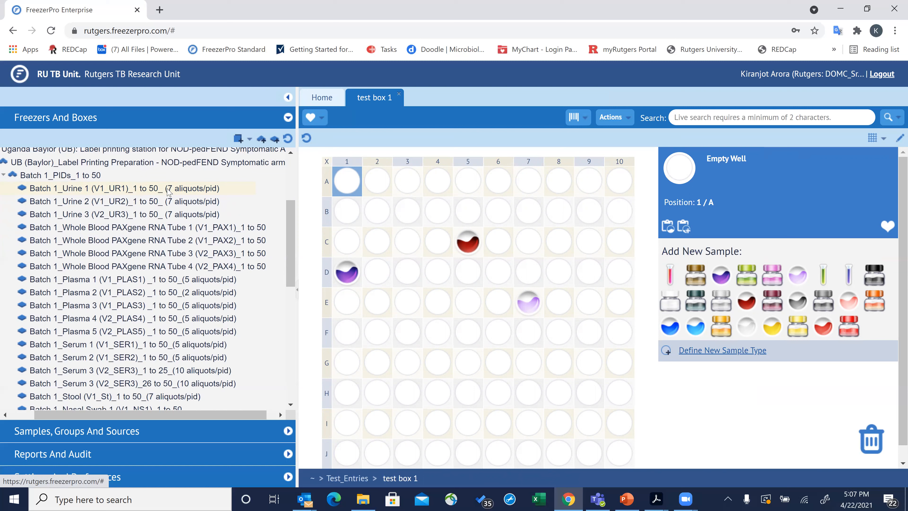
pyautogui.click(177, 189)
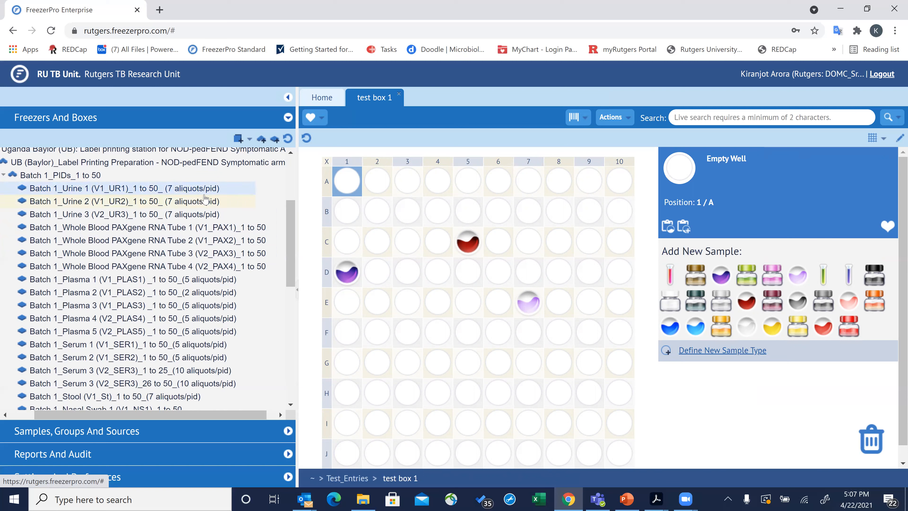
pyautogui.moveTo(290, 232)
pyautogui.mouseDown()
pyautogui.moveTo(291, 333)
pyautogui.moveTo(287, 225)
pyautogui.mouseUp()
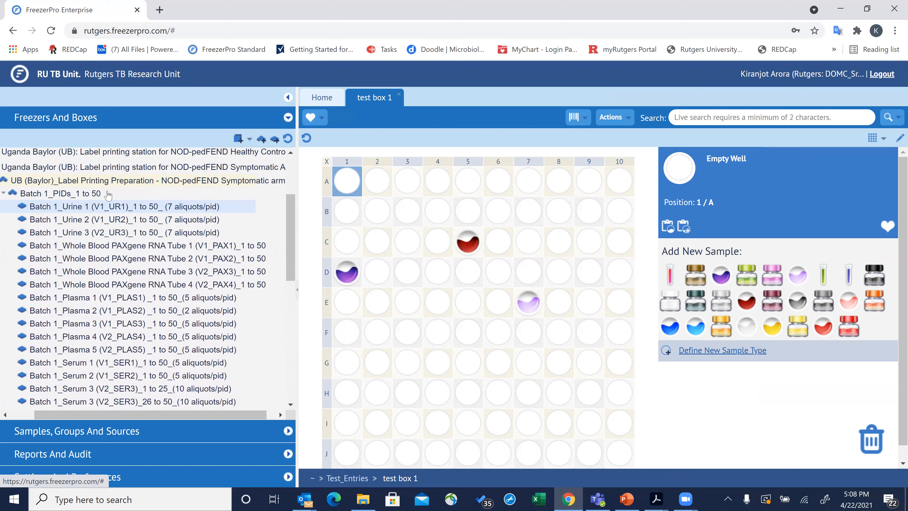
pyautogui.moveTo(142, 209)
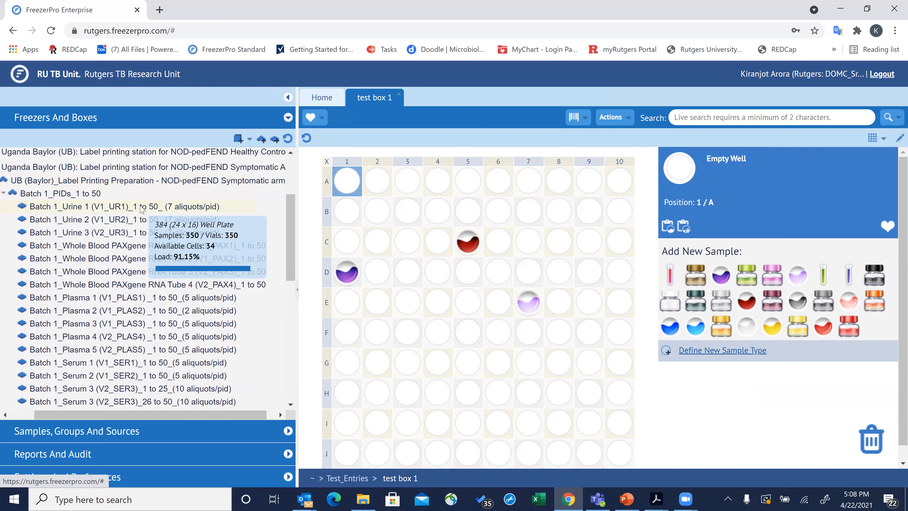
pyautogui.click(2, 207)
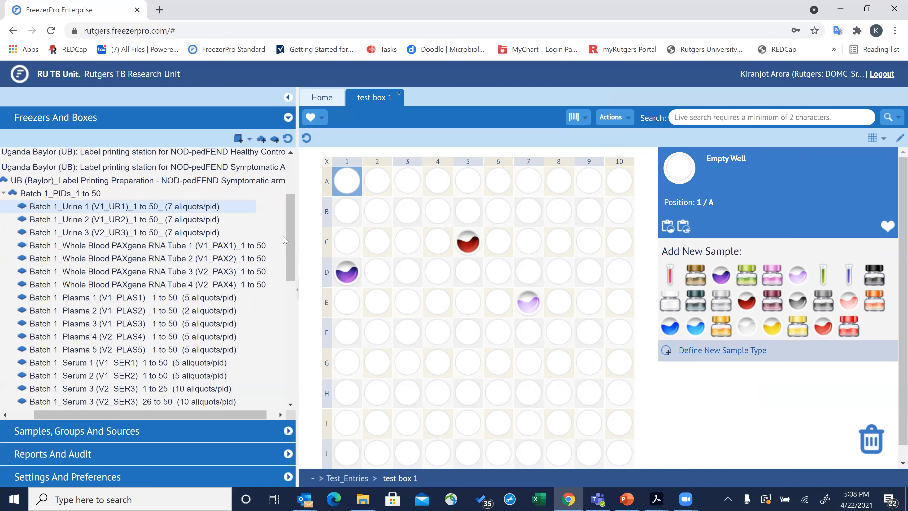
# - Expand the UB (Baylor)_Printed Labels level of the Symptomatic arm station to show its Batch 1_PID 1 to 50
pyautogui.moveTo(291, 239); pyautogui.dragTo(292, 382)
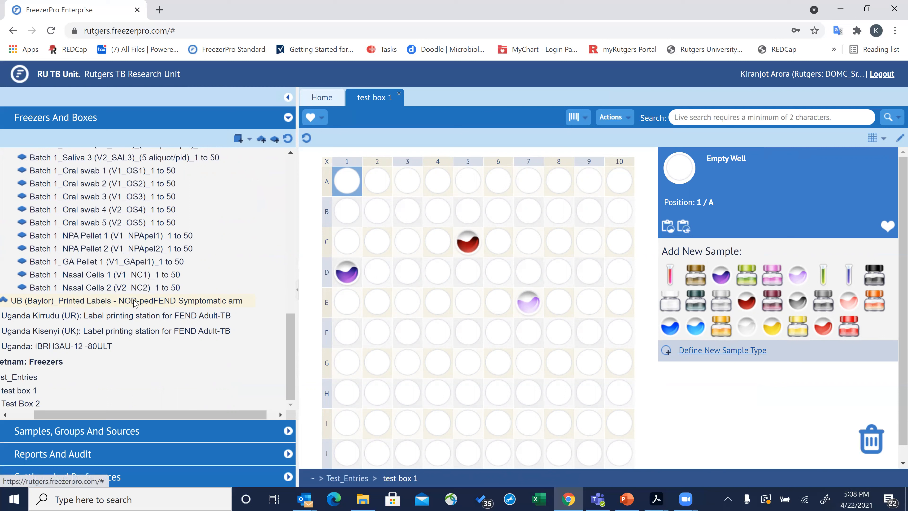
pyautogui.moveTo(139, 305)
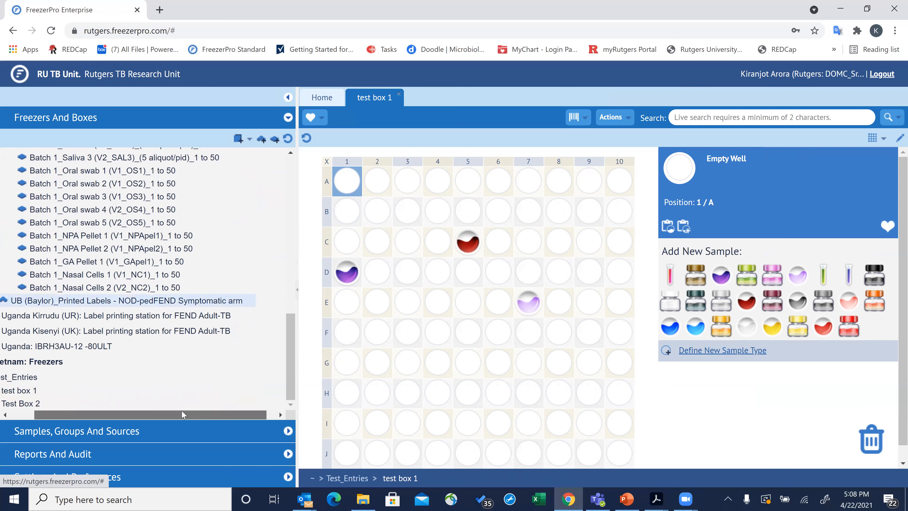
pyautogui.moveTo(182, 411); pyautogui.dragTo(158, 411)
pyautogui.click(24, 301)
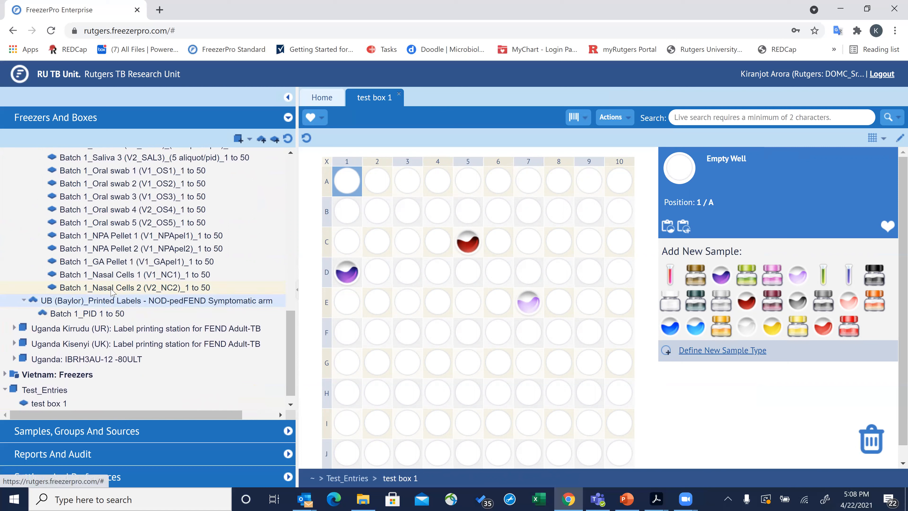
# - Try to move the Batch 1_Nasal Cells 2 (V2_NC2) box into Batch 1_PID 1 to 50 under UB (Baylor)_Printed Labels, and cancel the move
pyautogui.moveTo(111, 291)
pyautogui.moveTo(119, 292); pyautogui.dragTo(112, 317)
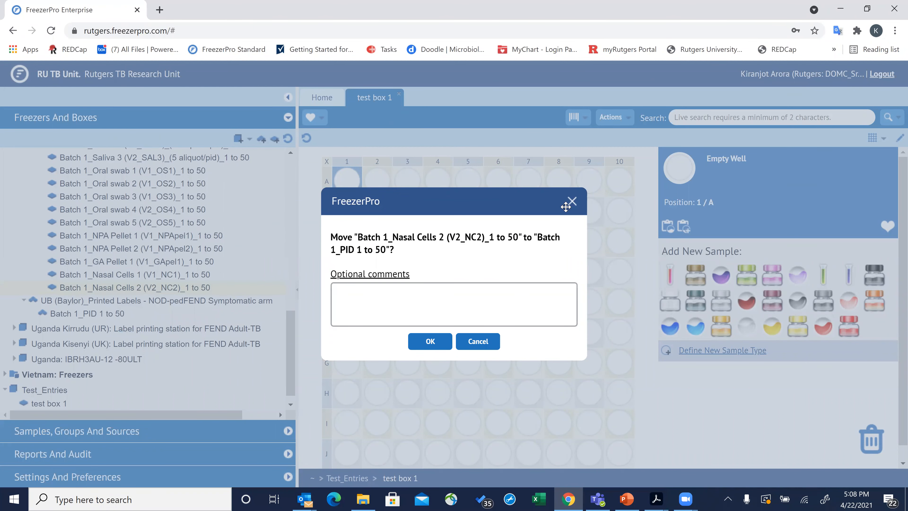
pyautogui.click(572, 202)
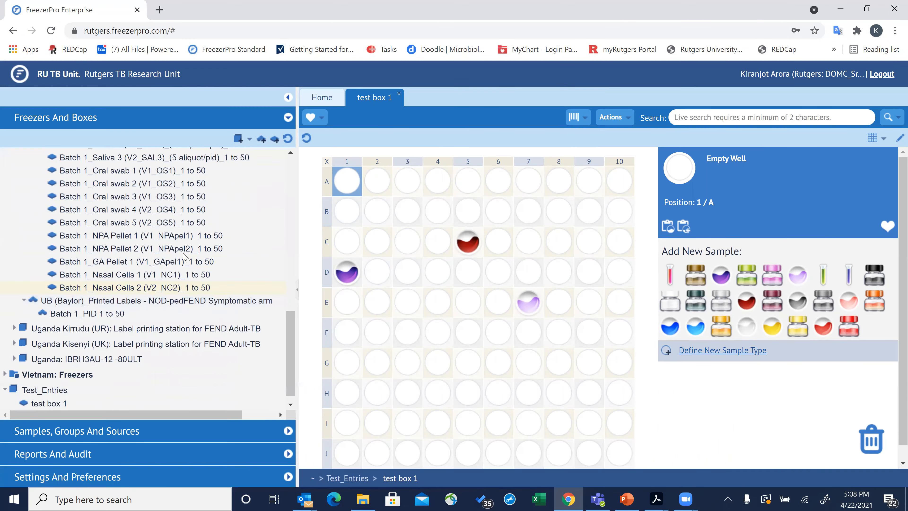
# - Collapse the Uganda Symptomatic arm station and expand South Africa's FEND Adult-TB label printing station down to the printed-label boxes in Batch 1_PID 1 to 54
pyautogui.moveTo(291, 335); pyautogui.dragTo(281, 179)
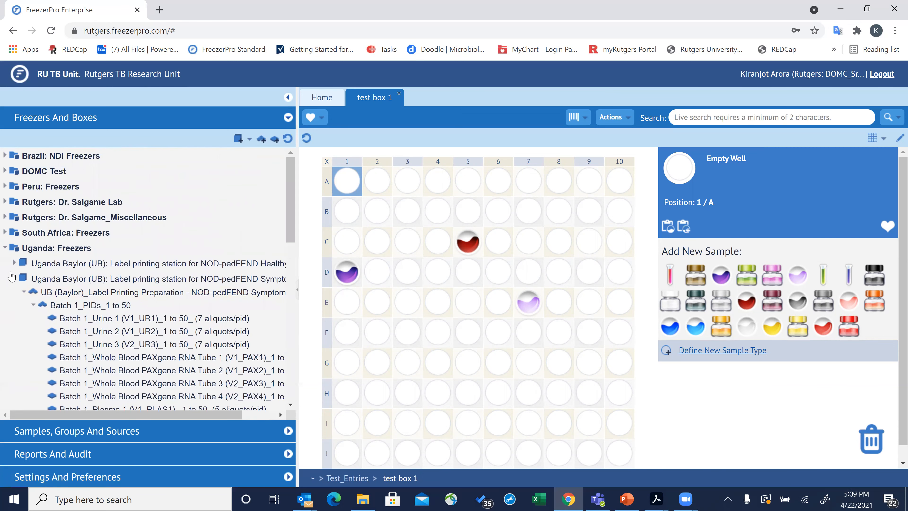
pyautogui.click(14, 279)
pyautogui.click(5, 232)
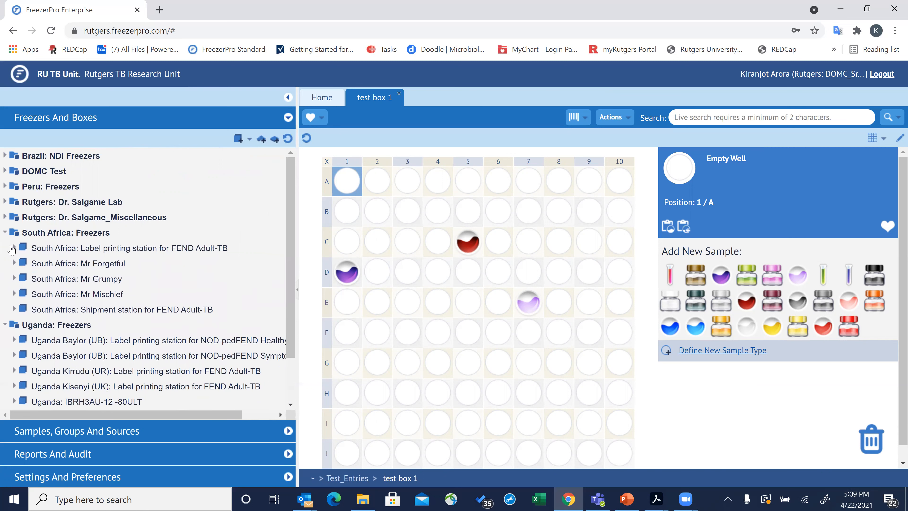
pyautogui.click(14, 248)
pyautogui.click(23, 261)
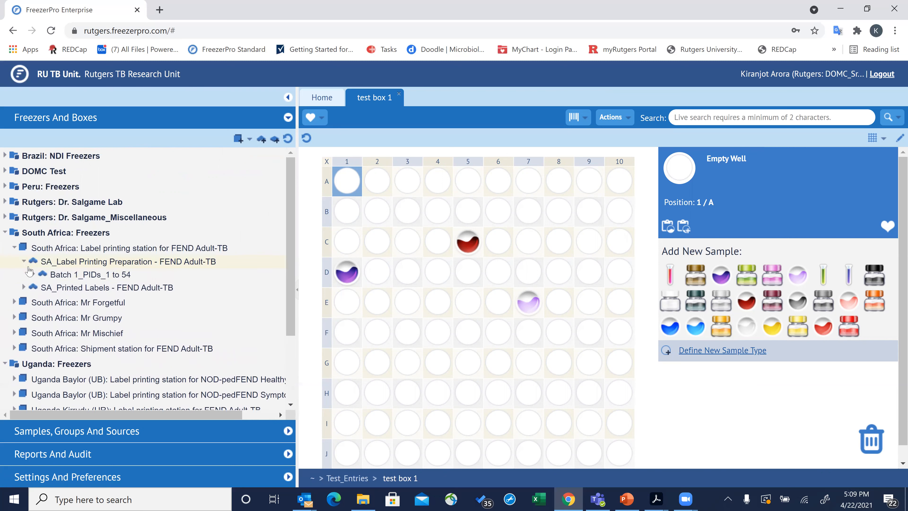
pyautogui.click(33, 274)
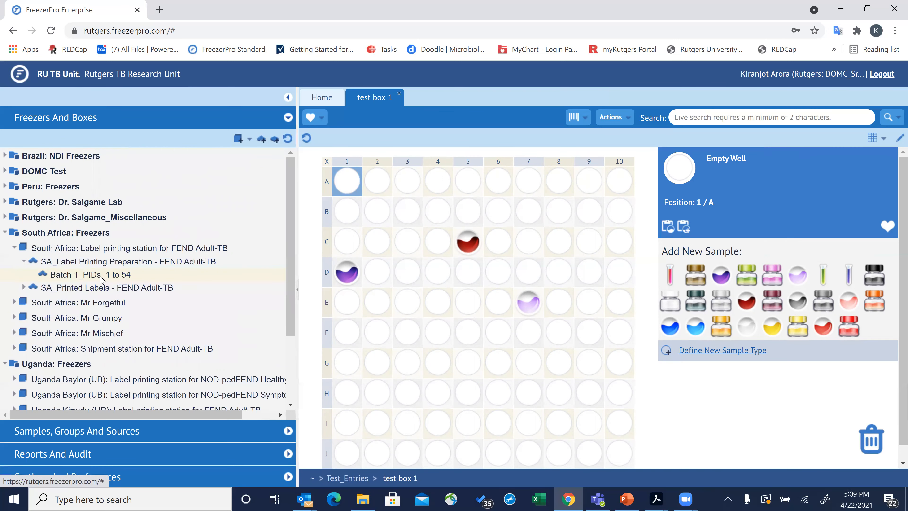
pyautogui.click(25, 287)
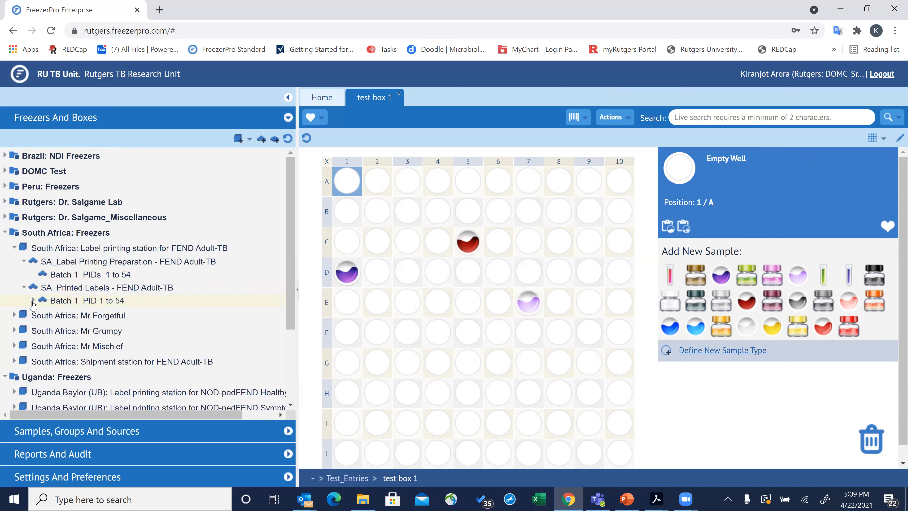
pyautogui.click(33, 301)
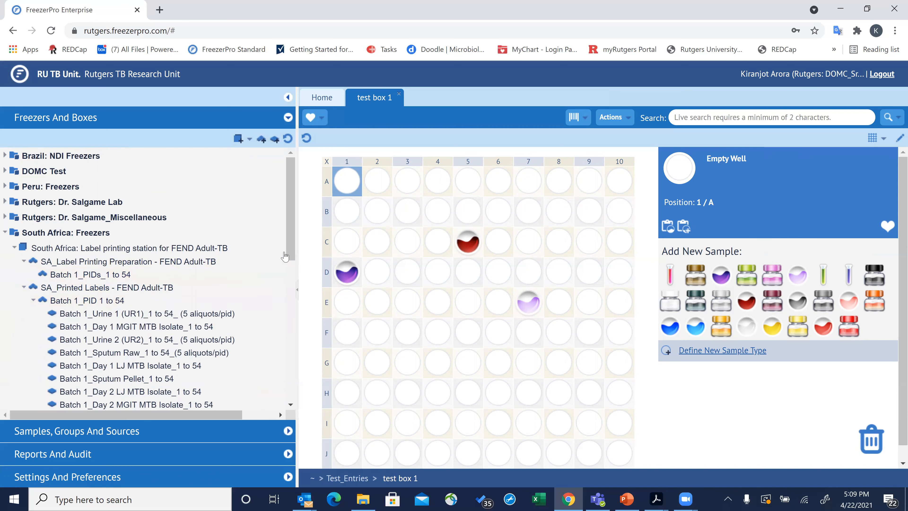
pyautogui.moveTo(289, 257); pyautogui.dragTo(295, 302)
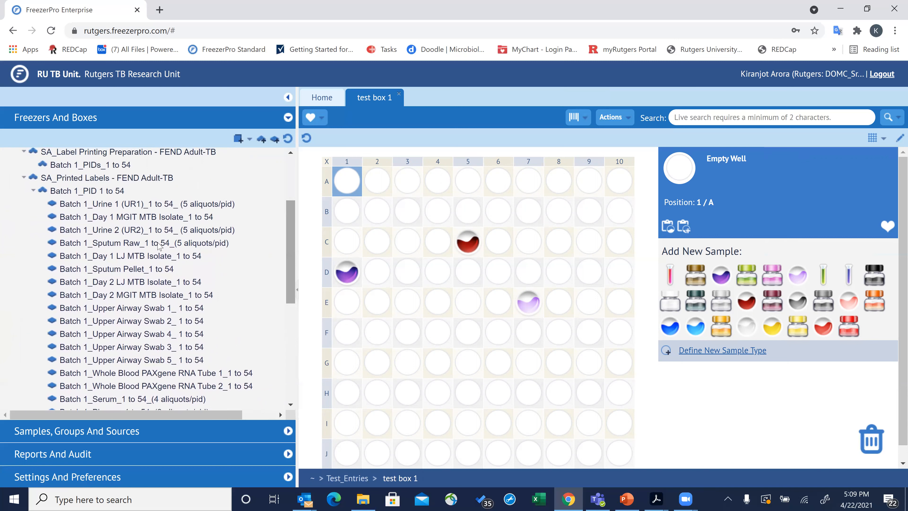
# - Collapse SA_Label Printing Preparation, review the boxes in Batch 1_PID 1 to 54 under SA_Printed Labels again, and collapse that batch
pyautogui.click(36, 191)
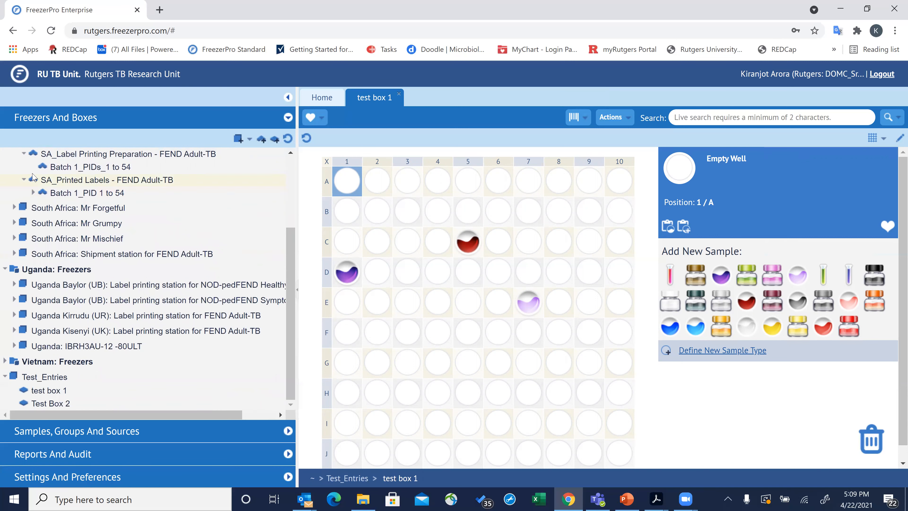
pyautogui.click(24, 155)
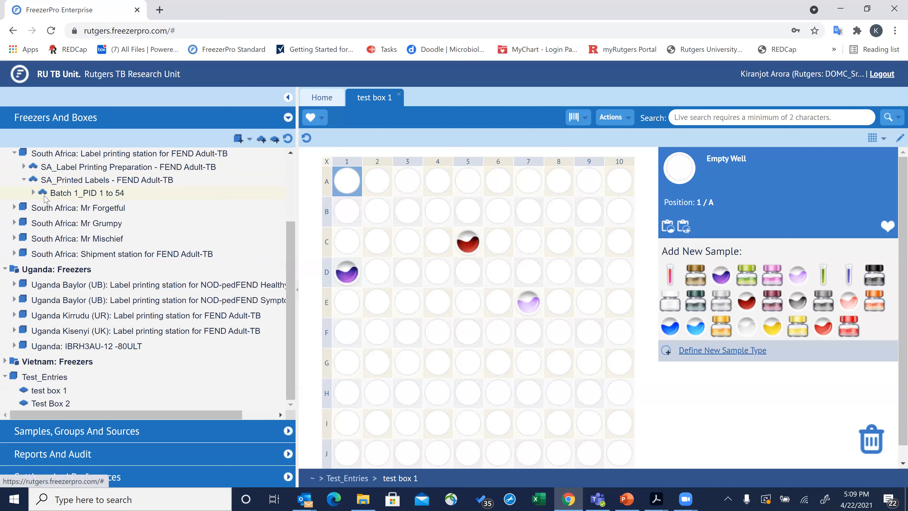
pyautogui.click(33, 193)
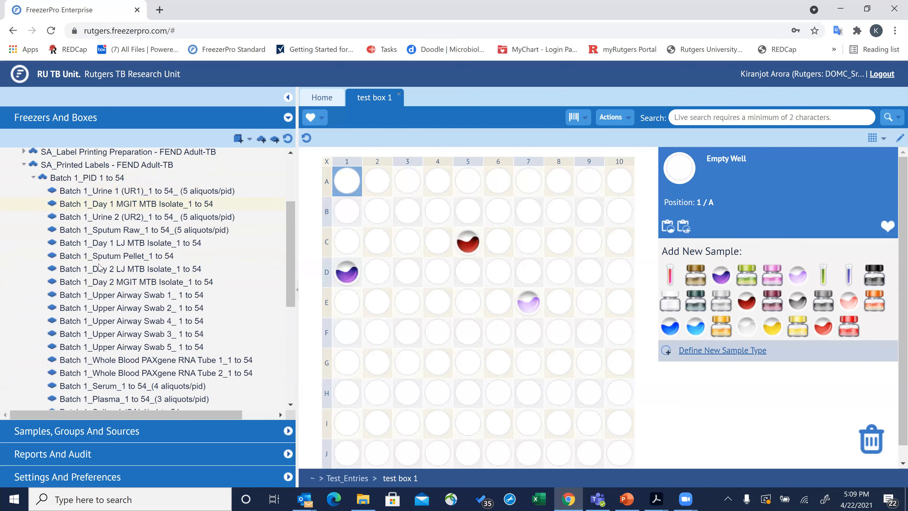
pyautogui.click(34, 178)
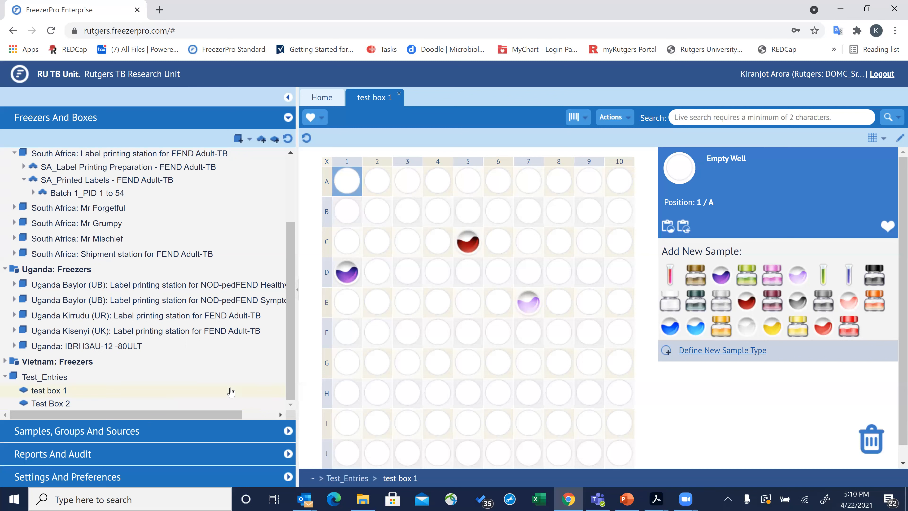
# - Open Test Box 2 from Test_Entries and compare its contents with test box 1
pyautogui.click(72, 404)
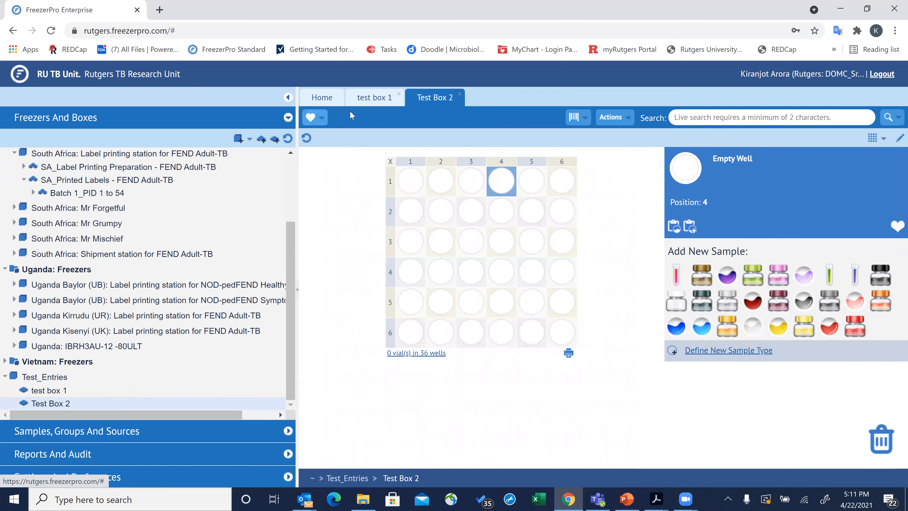
pyautogui.click(372, 98)
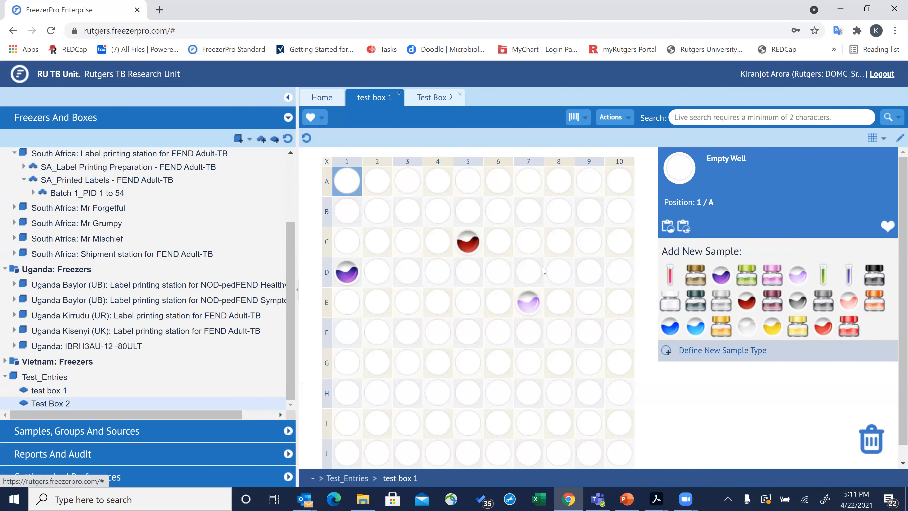
pyautogui.click(425, 100)
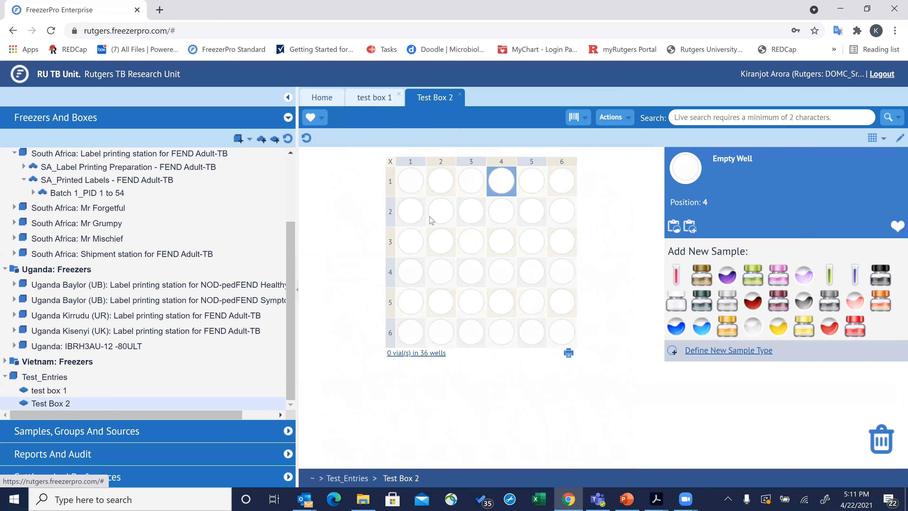
# - Select the sample in position 1/D of test box 1 and highlight its barcode
pyautogui.click(371, 104)
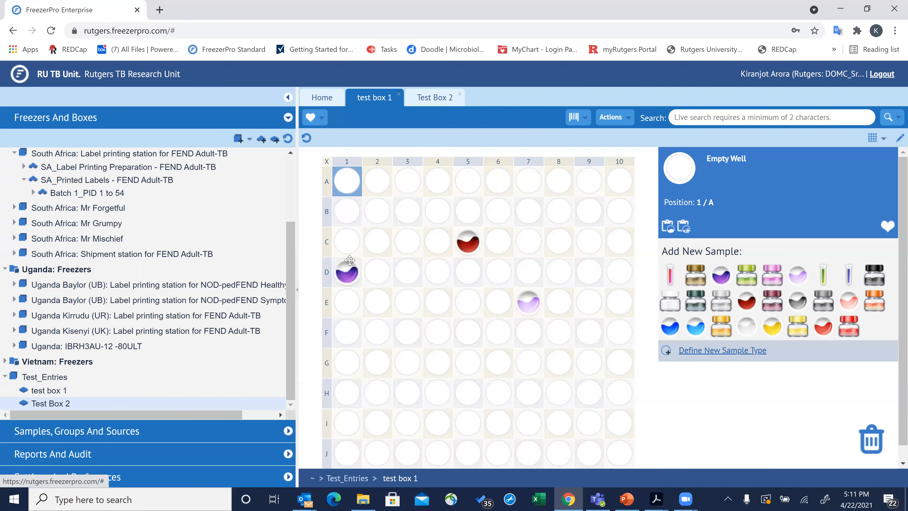
pyautogui.click(349, 273)
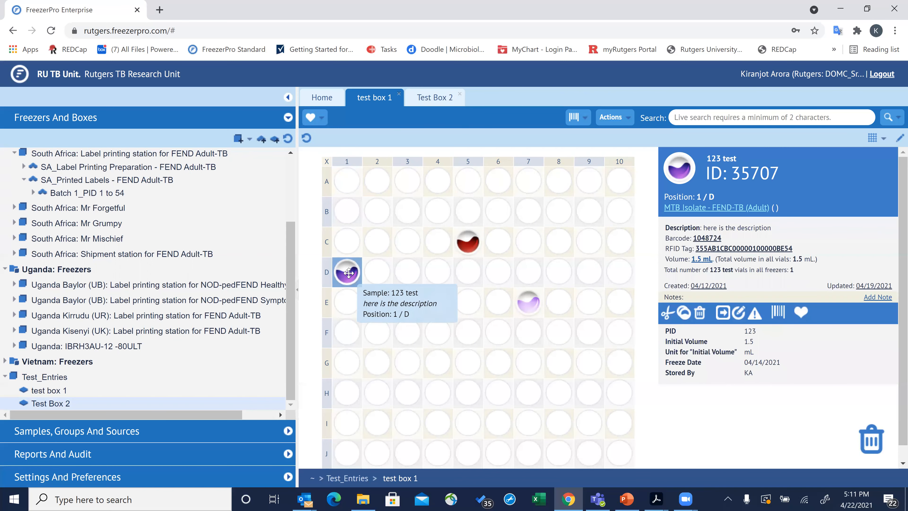
pyautogui.rightClick(349, 273)
pyautogui.moveTo(735, 239); pyautogui.dragTo(693, 238)
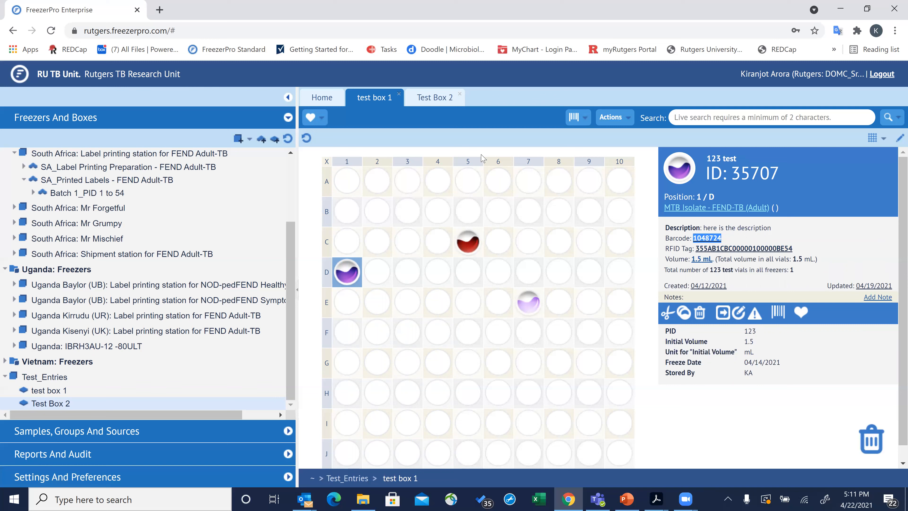
# - Try to transfer the vial with barcode 1048724 to position 1 of Test Box 2 using Scan & Move, and close the barcode dialog
pyautogui.click(434, 98)
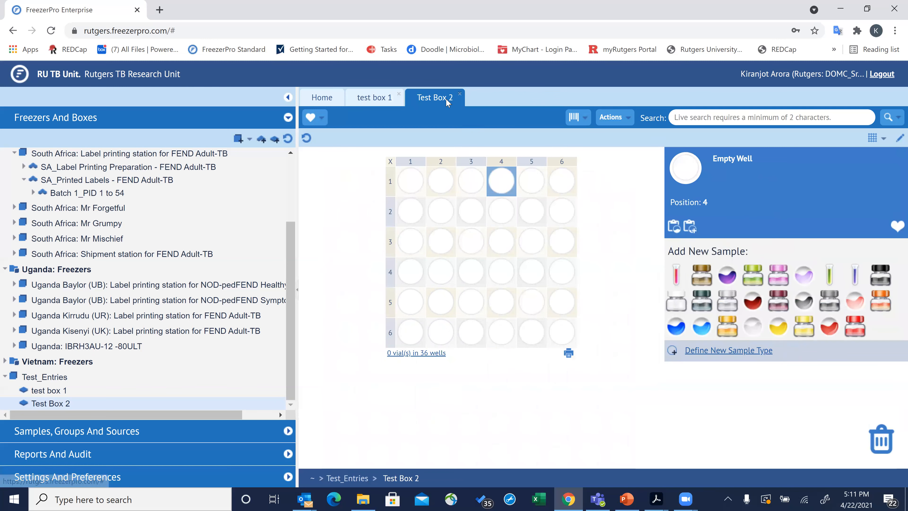
pyautogui.click(412, 183)
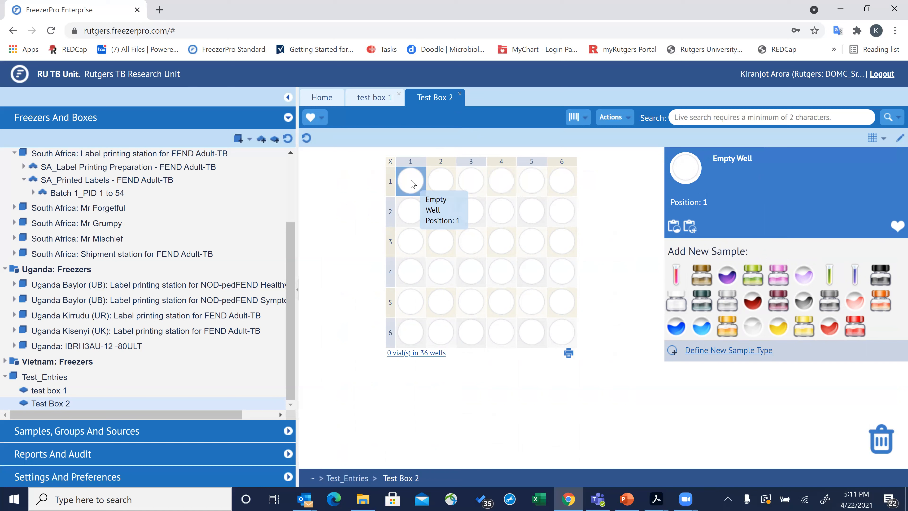
pyautogui.rightClick(412, 183)
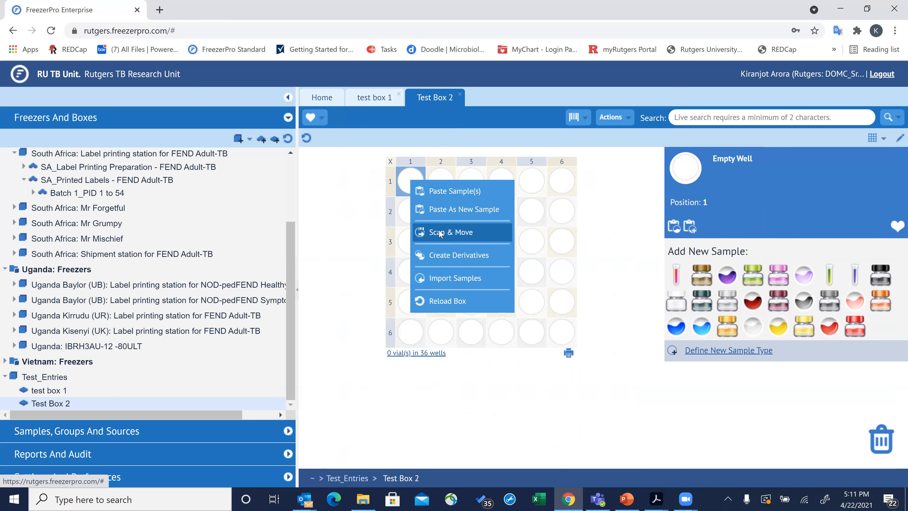
pyautogui.click(447, 236)
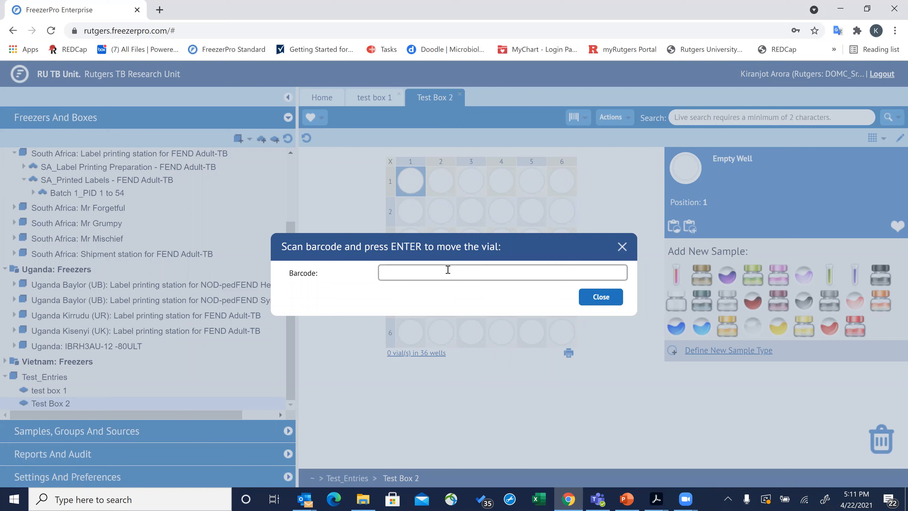
pyautogui.write('1048724')
pyautogui.click(601, 300)
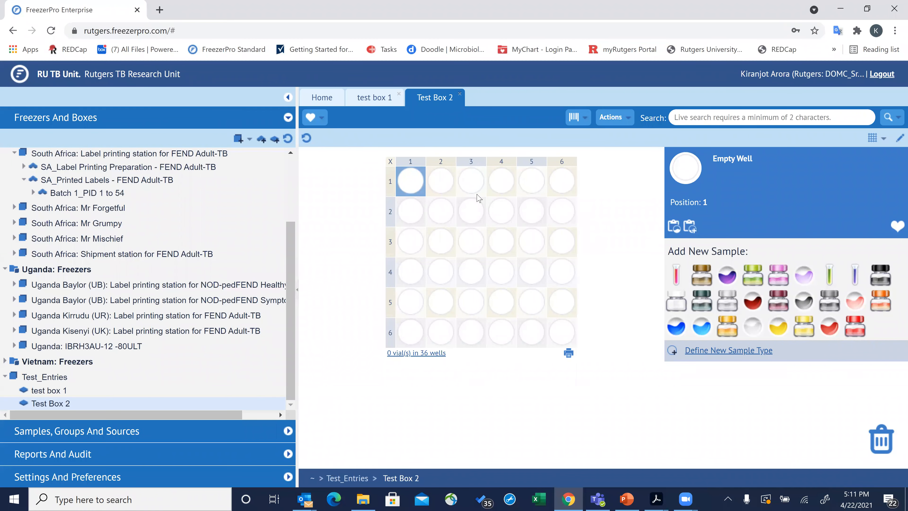
# - Move the vial with barcode 1048724 from test box 1 to position 1 of Test Box 2 using Scan & Move
pyautogui.click(412, 184)
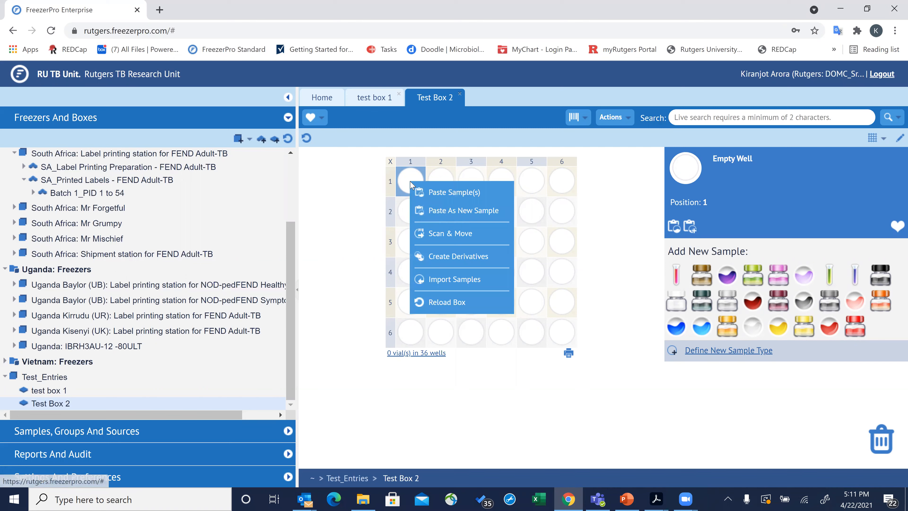
pyautogui.click(456, 237)
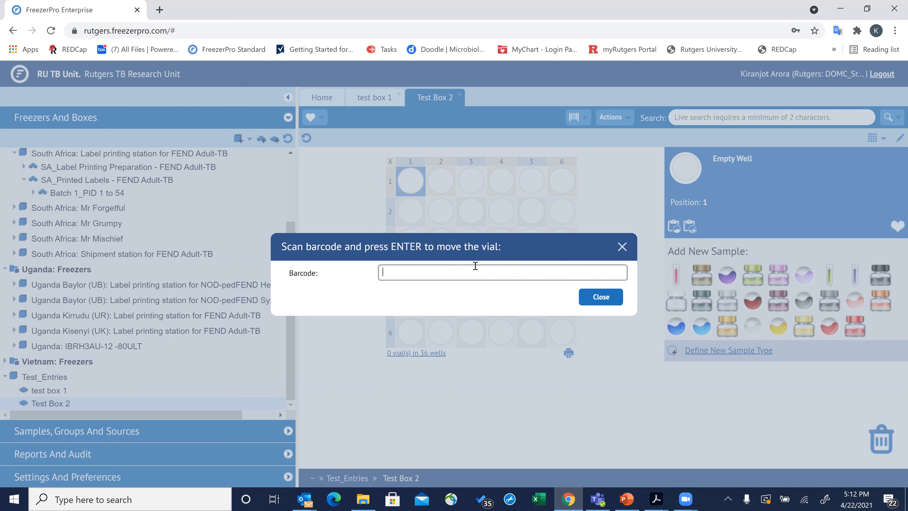
pyautogui.write('1048724')
pyautogui.press('Return')
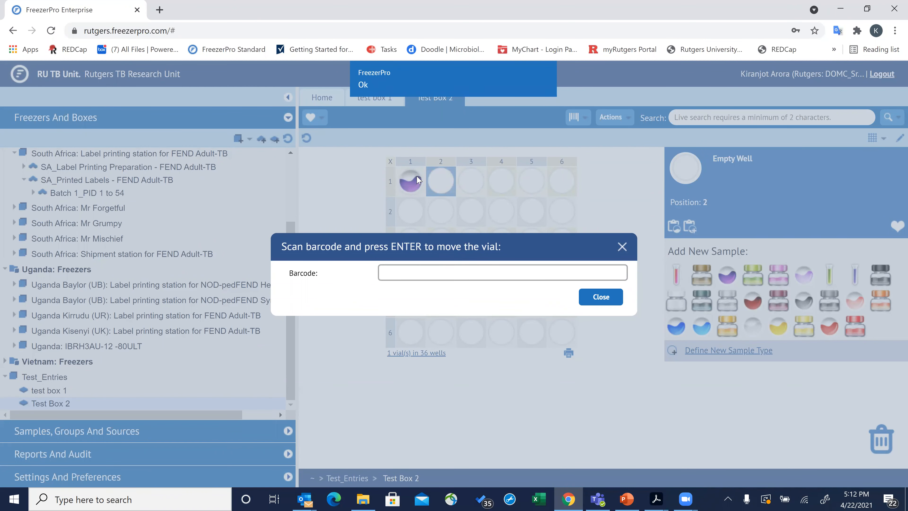
# - Close the barcode dialog and highlight the barcode of the sample in position 5/C of test box 1
pyautogui.click(606, 298)
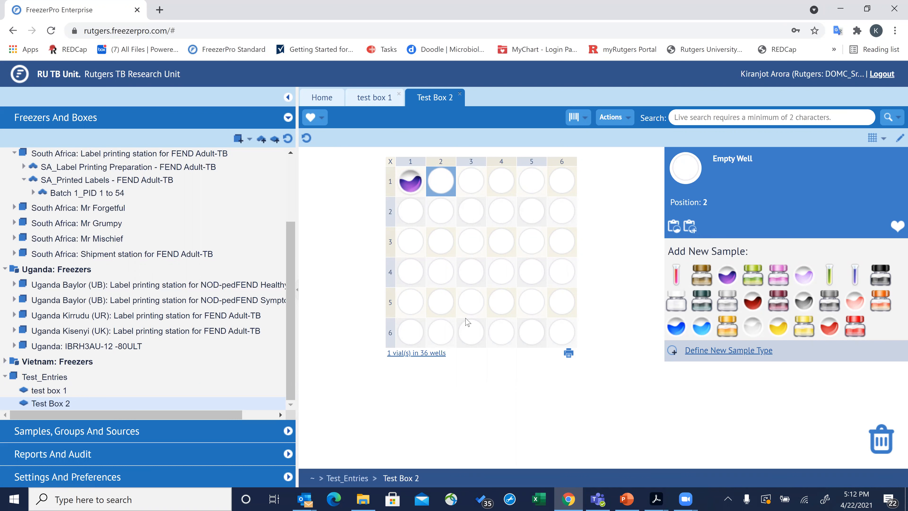
pyautogui.click(377, 105)
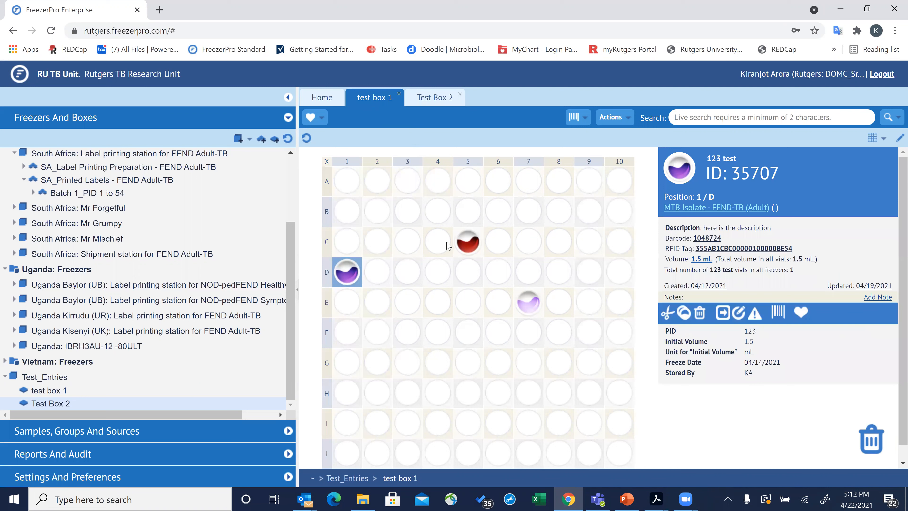
pyautogui.click(472, 243)
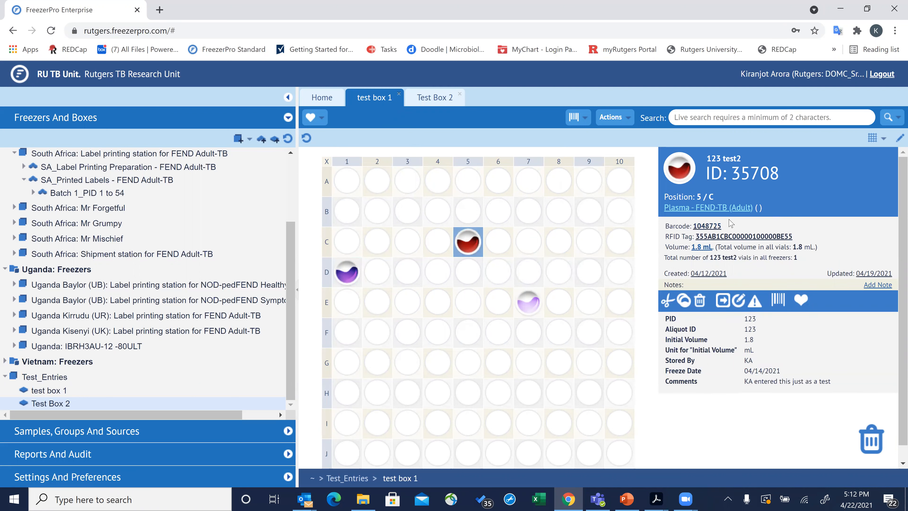
pyautogui.moveTo(723, 227); pyautogui.dragTo(694, 224)
pyautogui.click(436, 98)
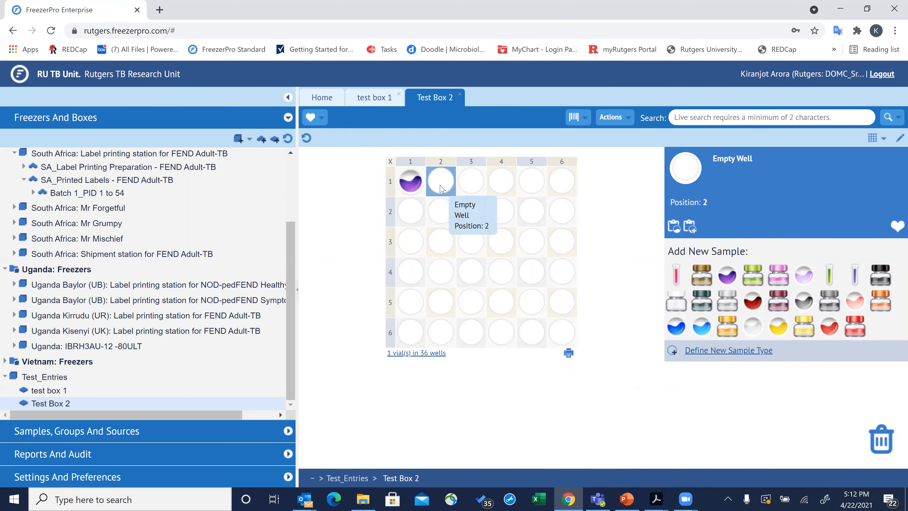
# - Move the vial with barcode 1048725 from test box 1 to position 2 of Test Box 2 using Scan & Move
pyautogui.click(441, 209)
pyautogui.click(443, 186)
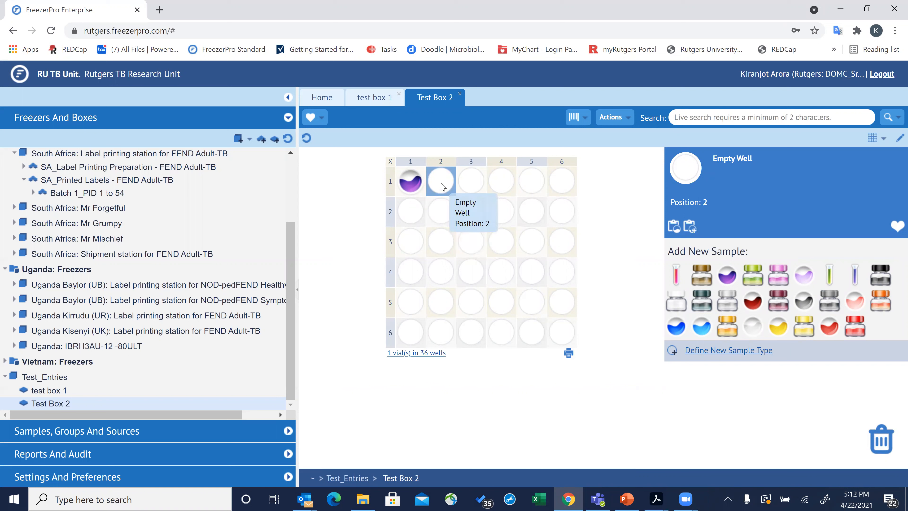
pyautogui.rightClick(442, 186)
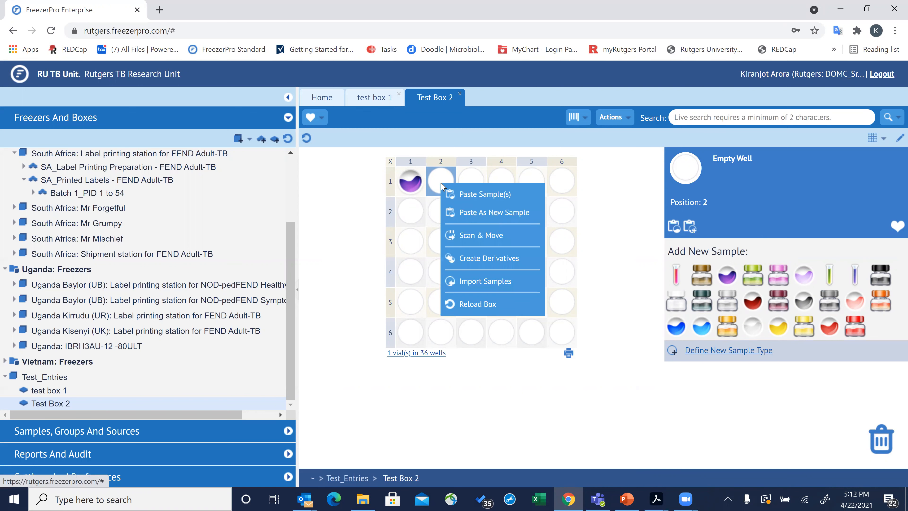
pyautogui.click(480, 236)
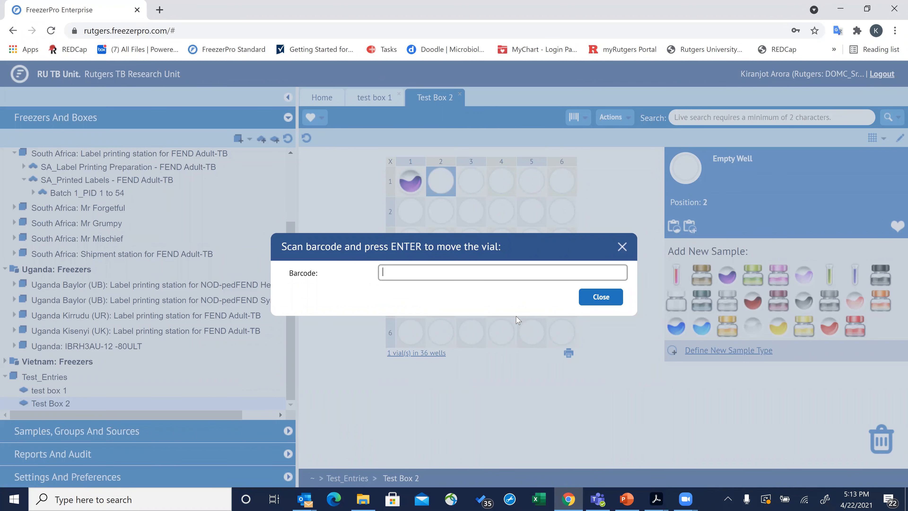
pyautogui.write('1048725')
pyautogui.press('Return')
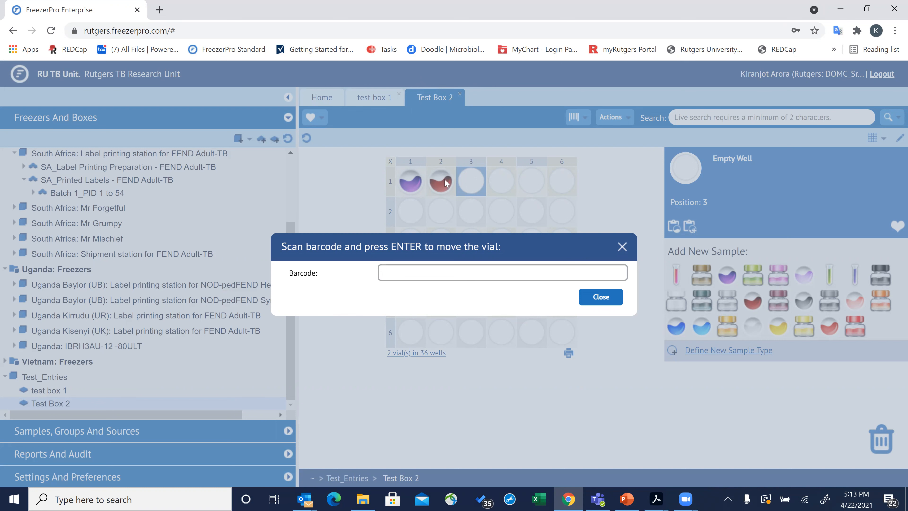
pyautogui.click(622, 247)
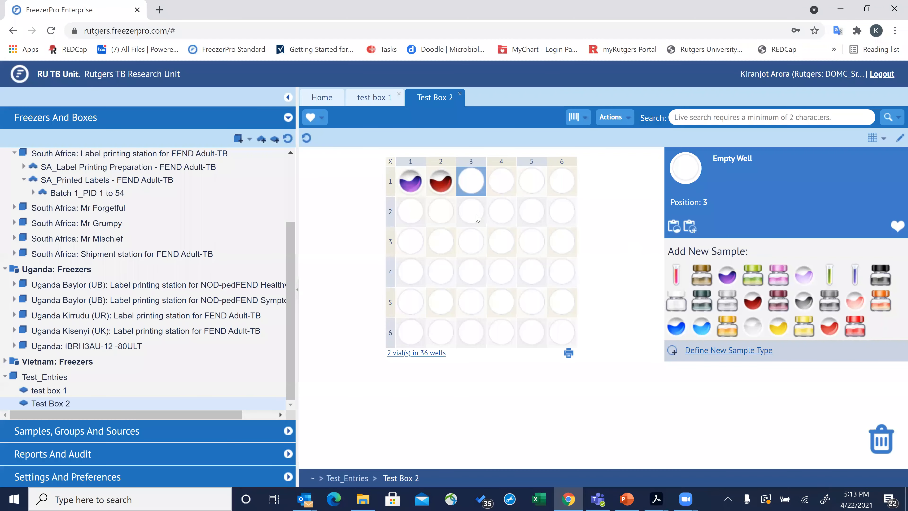
# - Compare test box 1 with Test Box 2 and reload test box 1 to update its contents
pyautogui.click(368, 100)
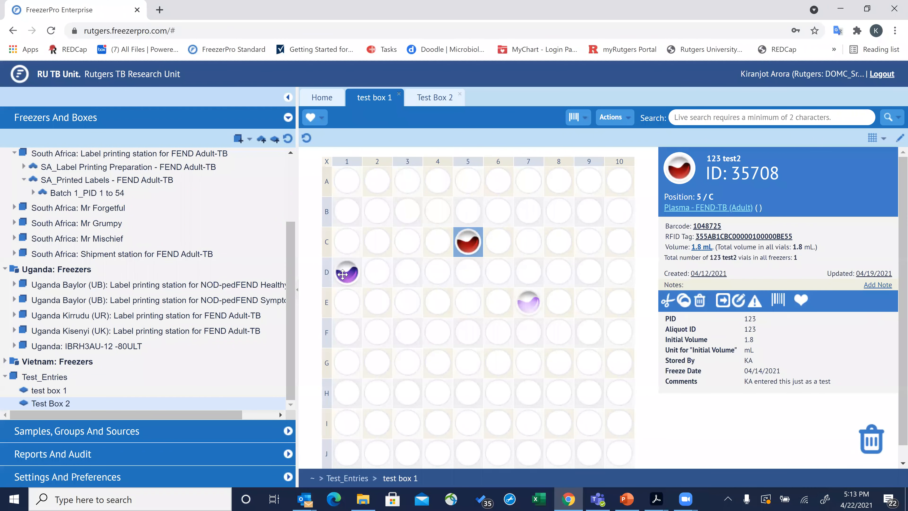
pyautogui.click(439, 99)
pyautogui.click(379, 101)
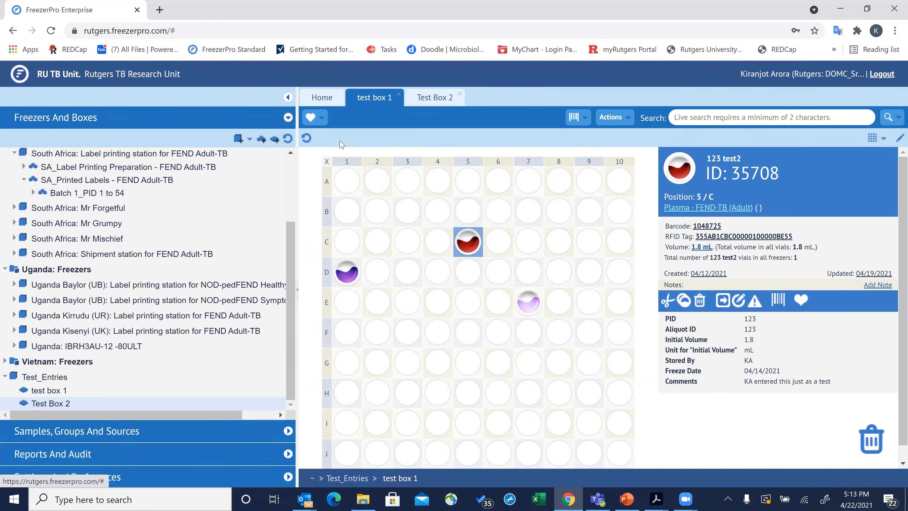
pyautogui.click(307, 139)
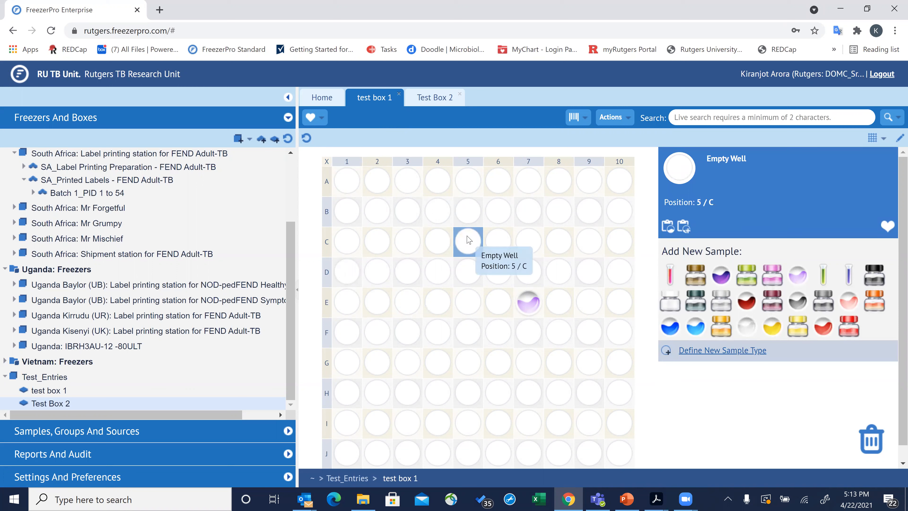
# - Move the vial with barcode 1048726 from position 7/E of test box 1 to position 3 of Test Box 2 using Scan & Move
pyautogui.click(526, 301)
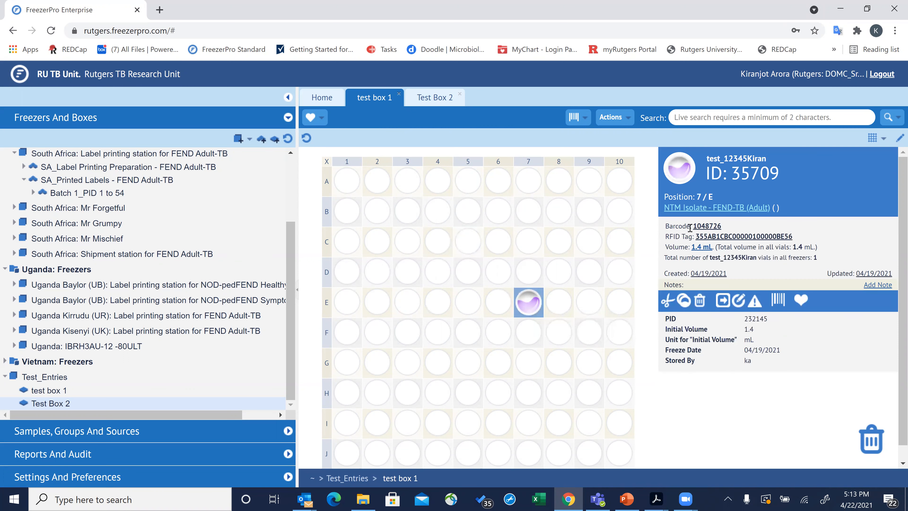
pyautogui.moveTo(729, 231); pyautogui.dragTo(693, 225)
pyautogui.click(434, 97)
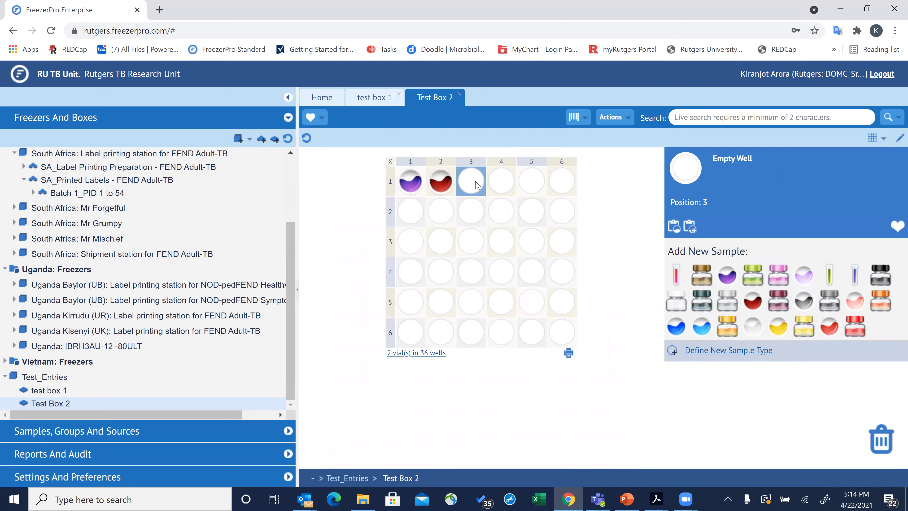
pyautogui.click(379, 97)
pyautogui.click(437, 104)
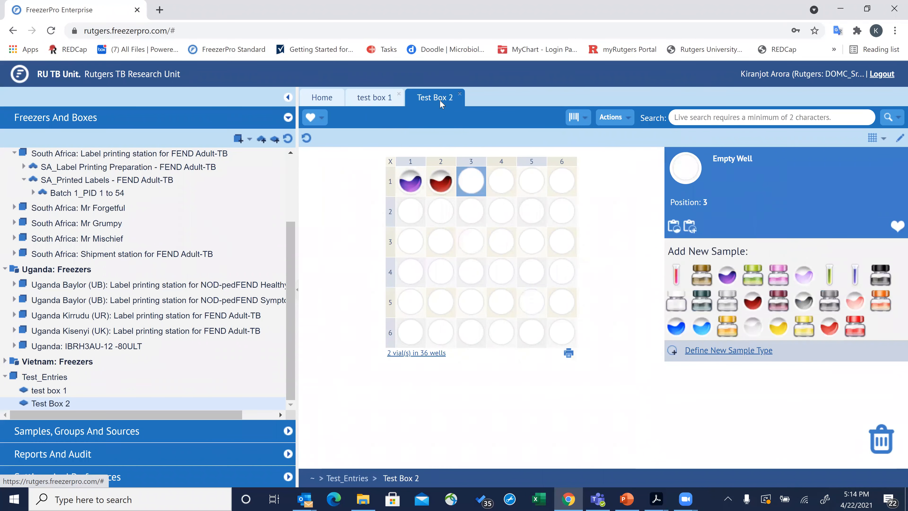
pyautogui.rightClick(479, 181)
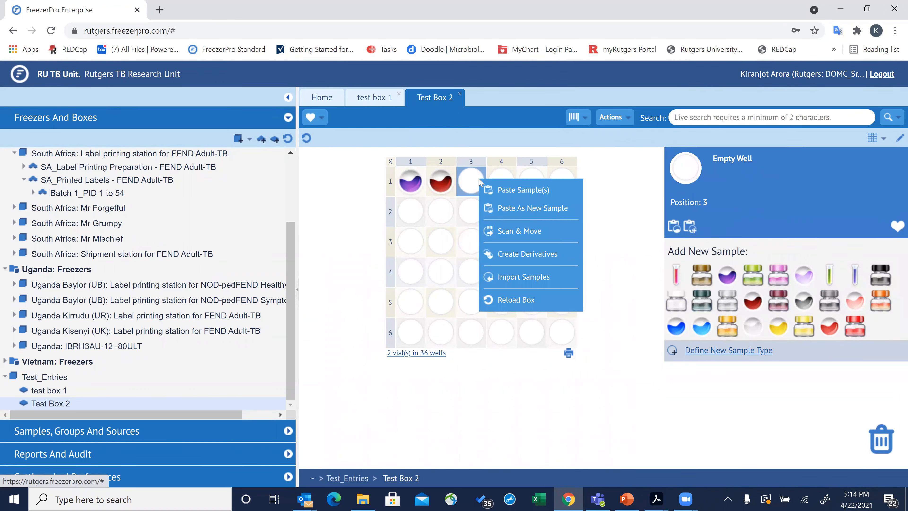
pyautogui.click(503, 233)
pyautogui.write('1048726')
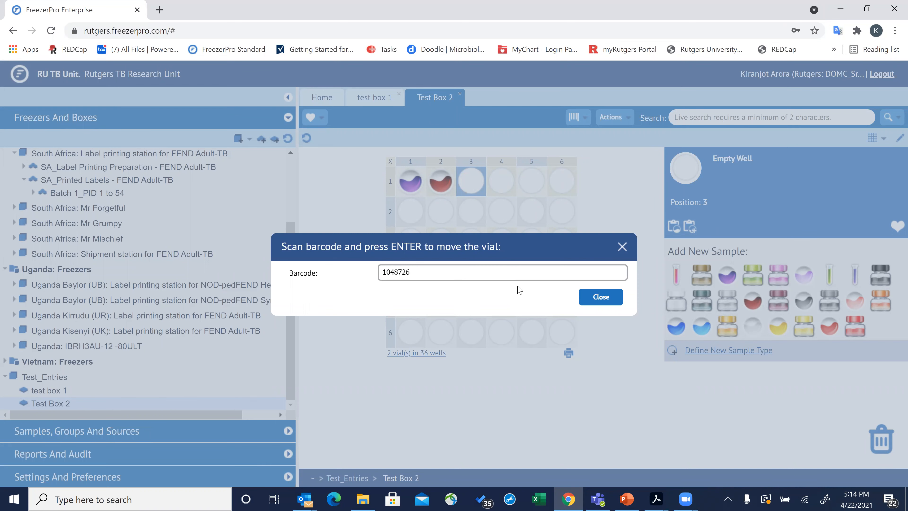
pyautogui.press('Return')
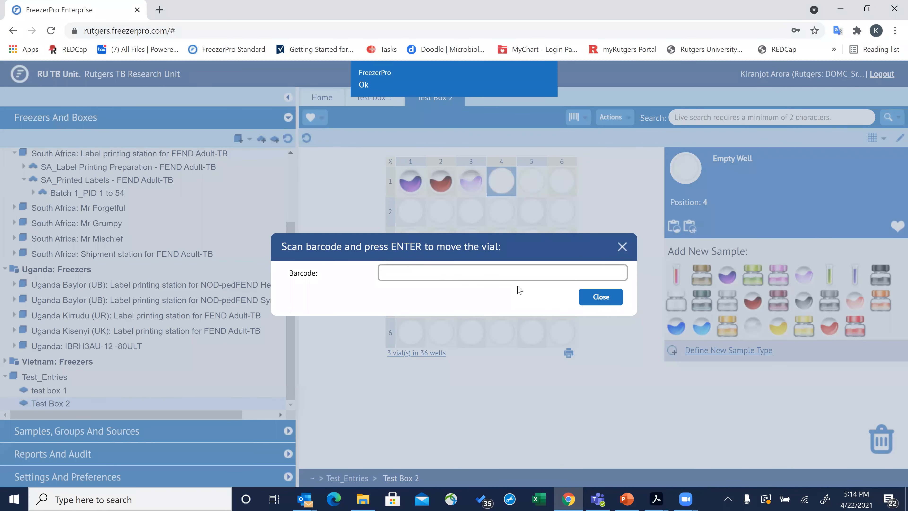
pyautogui.click(621, 247)
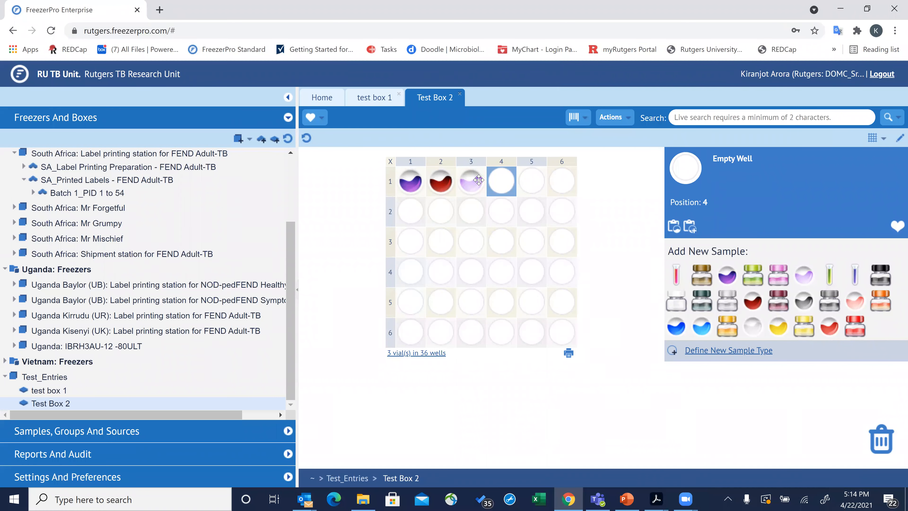
# - Close and reopen test box 1 to check its updated contents, and return to Test Box 2
pyautogui.click(379, 100)
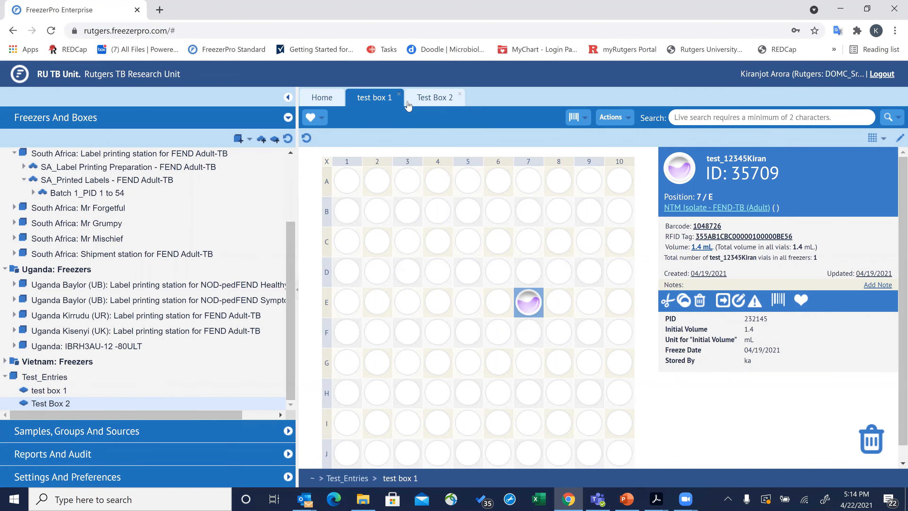
pyautogui.click(400, 96)
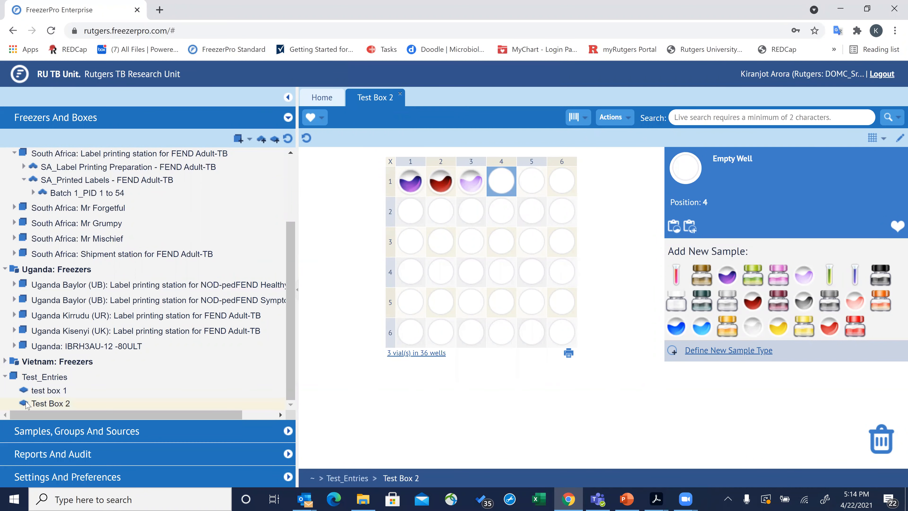
pyautogui.click(42, 389)
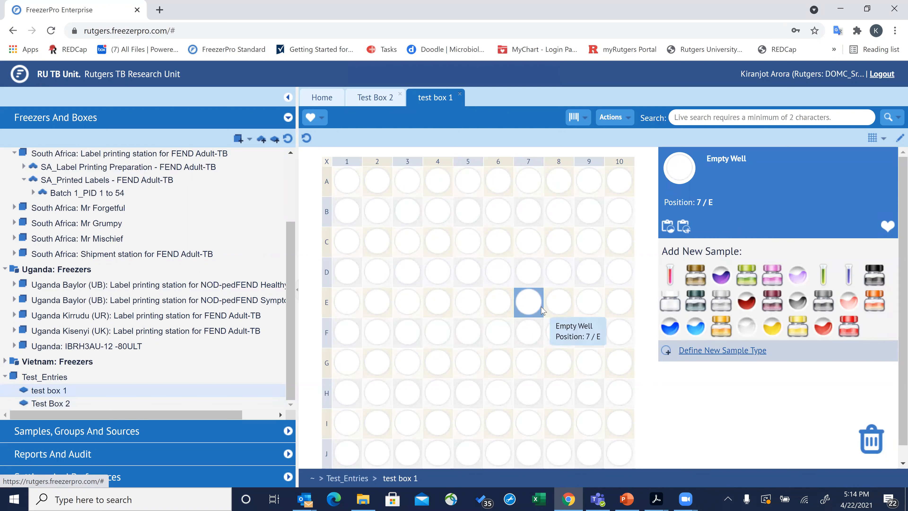
pyautogui.click(460, 94)
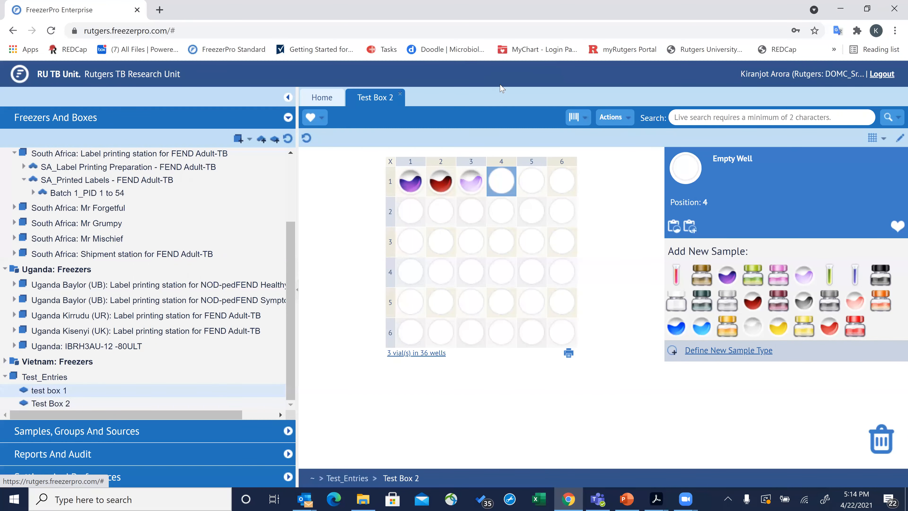
# - Try to move the sample in position 3 of Test Box 2 directly to another well
pyautogui.moveTo(472, 181)
pyautogui.mouseDown()
pyautogui.moveTo(467, 212)
pyautogui.moveTo(471, 183)
pyautogui.mouseUp()
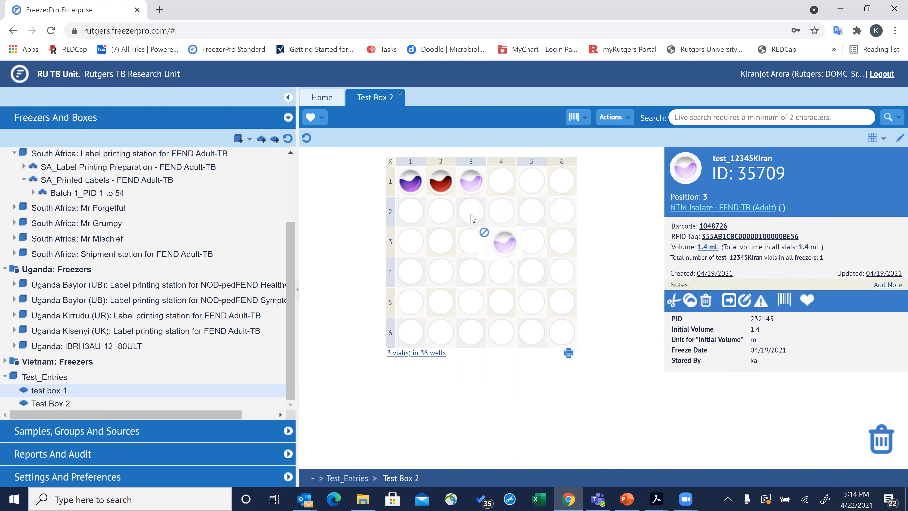
pyautogui.moveTo(472, 175); pyautogui.dragTo(561, 308)
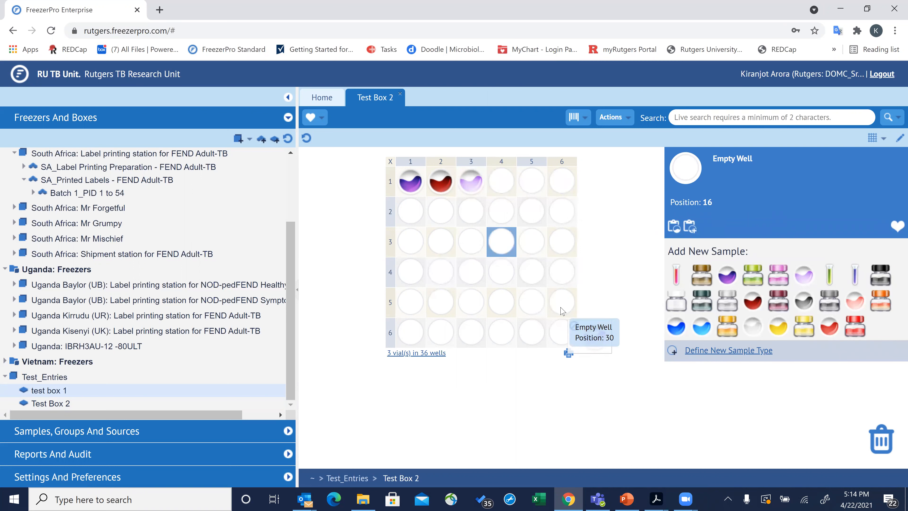
pyautogui.moveTo(471, 180); pyautogui.dragTo(611, 197)
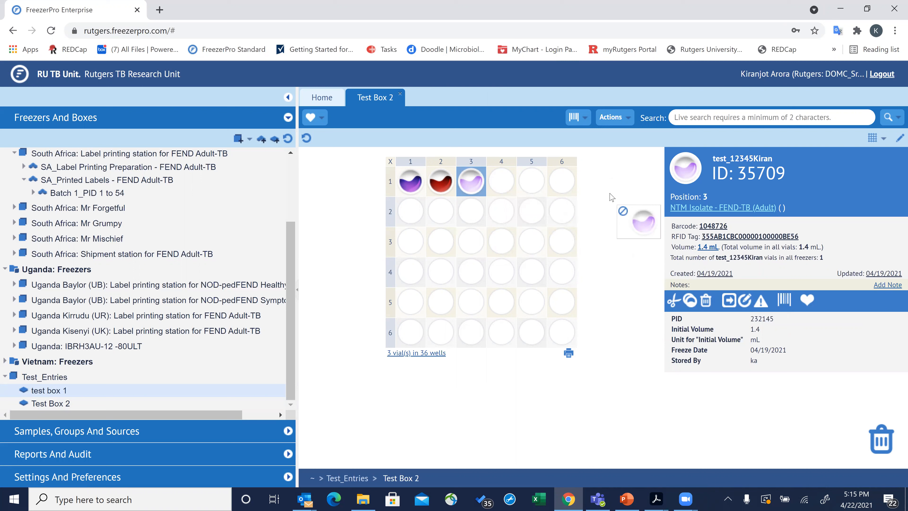
pyautogui.moveTo(611, 197); pyautogui.dragTo(91, 51)
# - Reload the web page and reopen Test Box 2 from Test_Entries
pyautogui.click(51, 32)
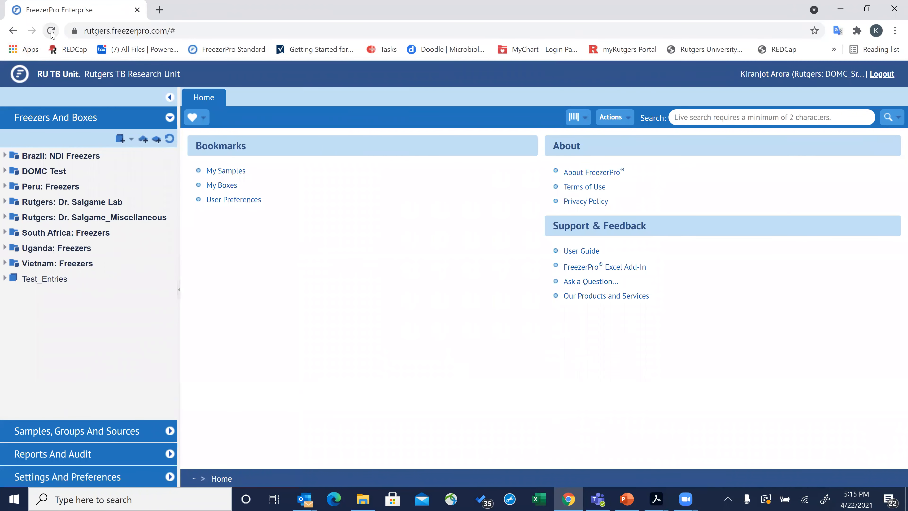
pyautogui.click(5, 278)
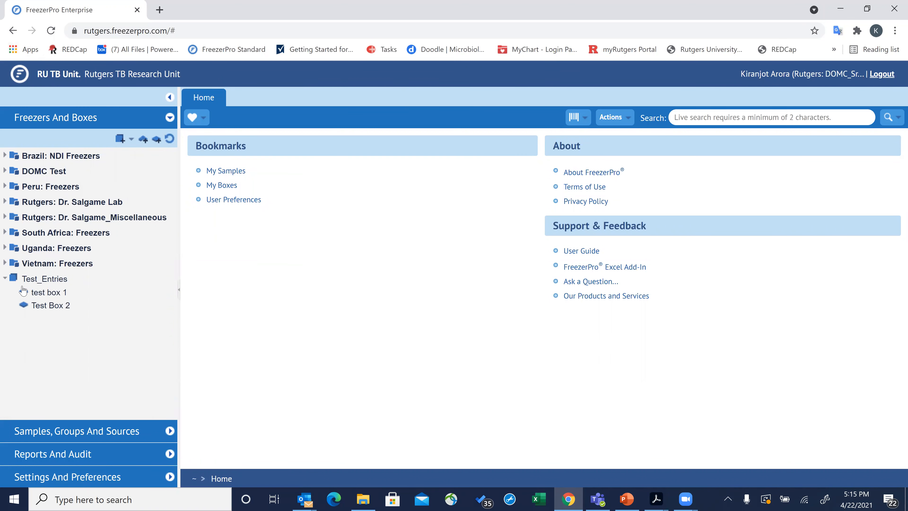
pyautogui.click(36, 307)
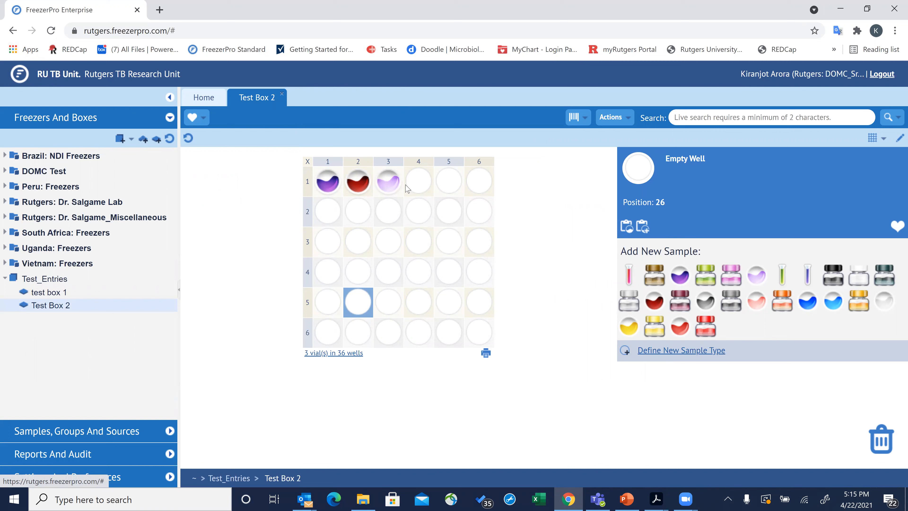
# - Try to swap the sample in position 3 of Test Box 2 with the one in position 2, and dismiss the swap confirmation
pyautogui.click(395, 183)
pyautogui.moveTo(396, 183)
pyautogui.mouseDown()
pyautogui.moveTo(398, 211)
pyautogui.moveTo(393, 182)
pyautogui.mouseUp()
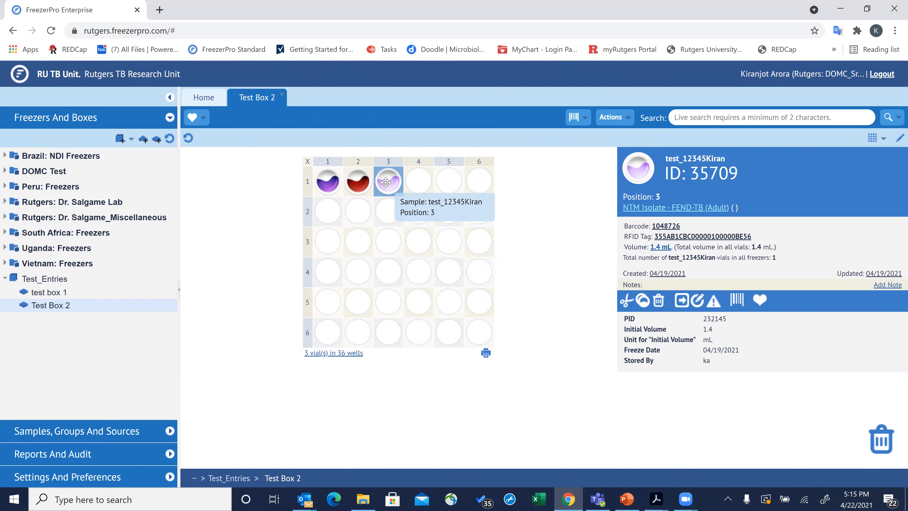
pyautogui.moveTo(386, 182); pyautogui.dragTo(446, 242)
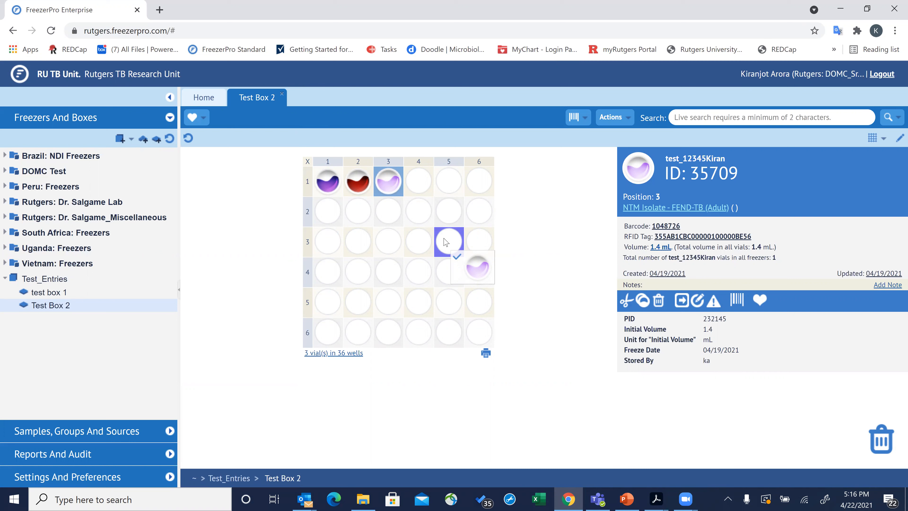
pyautogui.moveTo(446, 242); pyautogui.dragTo(354, 168)
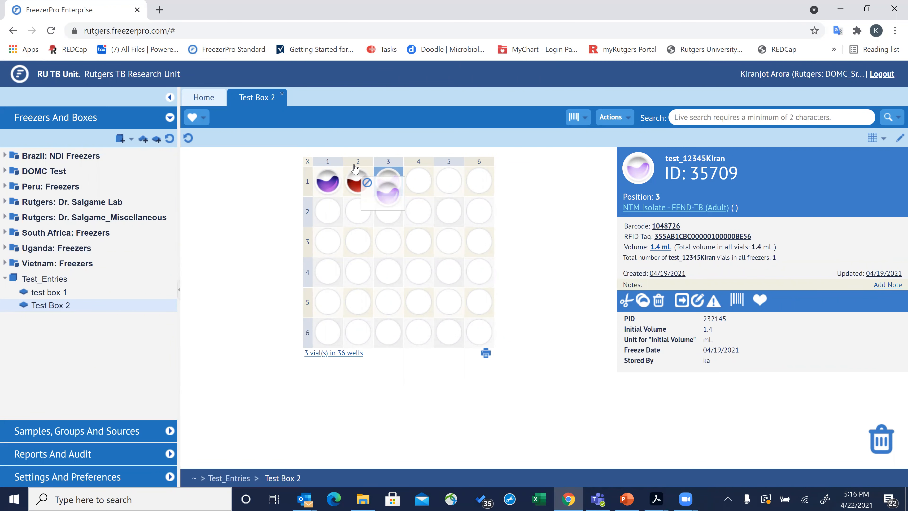
pyautogui.moveTo(355, 168); pyautogui.dragTo(354, 180)
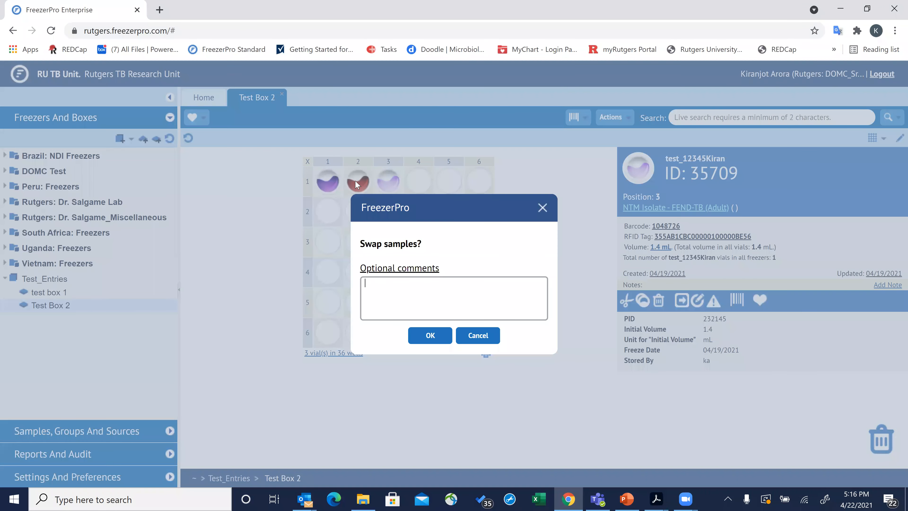
pyautogui.click(542, 208)
# - Move the sample in position 3 of Test Box 2 to the well in row 2, column 4, confirming without comments
pyautogui.moveTo(388, 183); pyautogui.dragTo(230, 287)
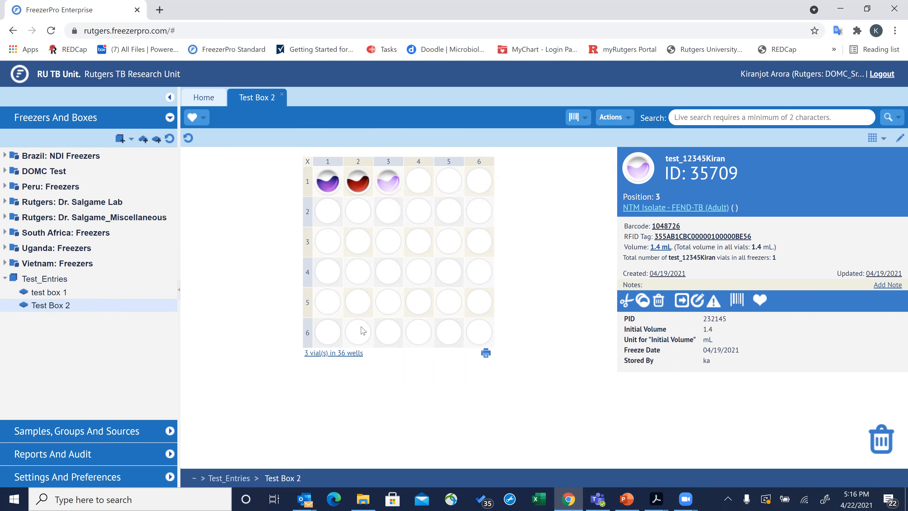
pyautogui.moveTo(389, 182); pyautogui.dragTo(450, 238)
pyautogui.moveTo(388, 181); pyautogui.dragTo(432, 232)
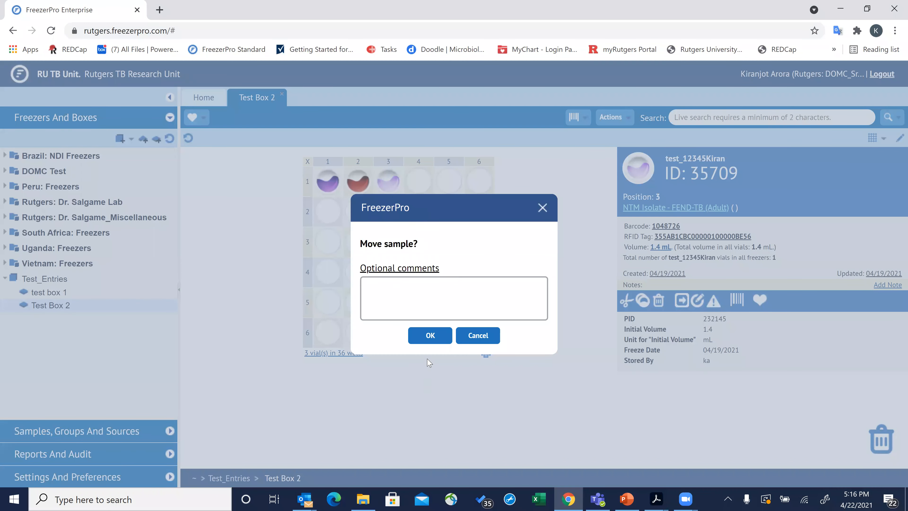
pyautogui.click(434, 341)
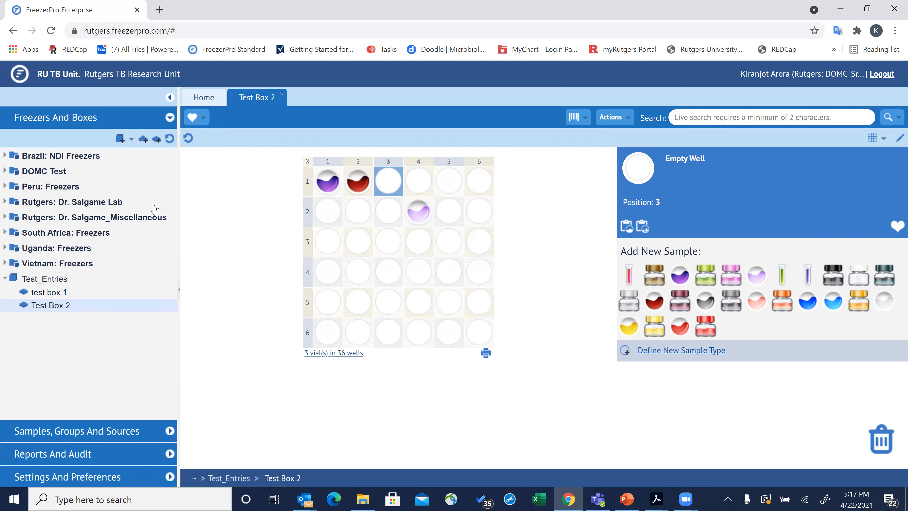
# - Edit the 123 test sample in position 1, clearing its description, initial volume and initial volume unit
pyautogui.moveTo(328, 183)
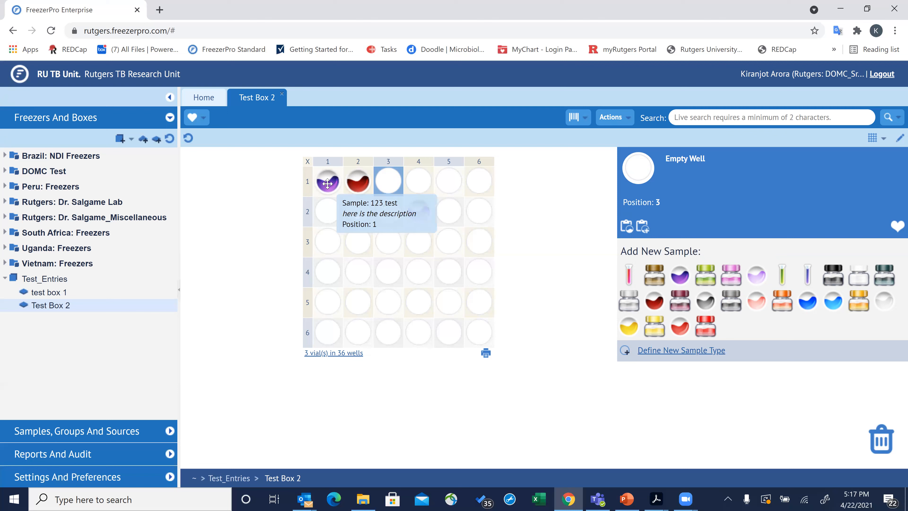
pyautogui.doubleClick(328, 183)
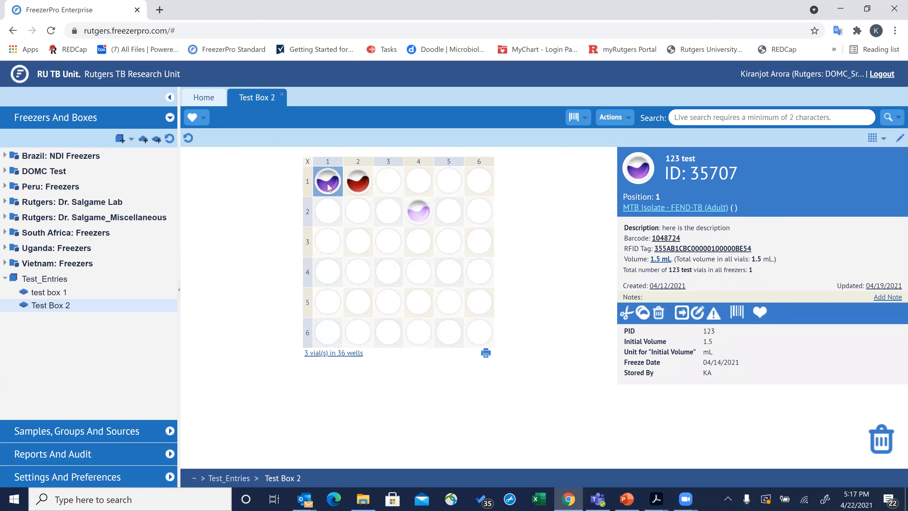
pyautogui.moveTo(389, 182); pyautogui.dragTo(301, 187)
pyautogui.press('BackSpace')
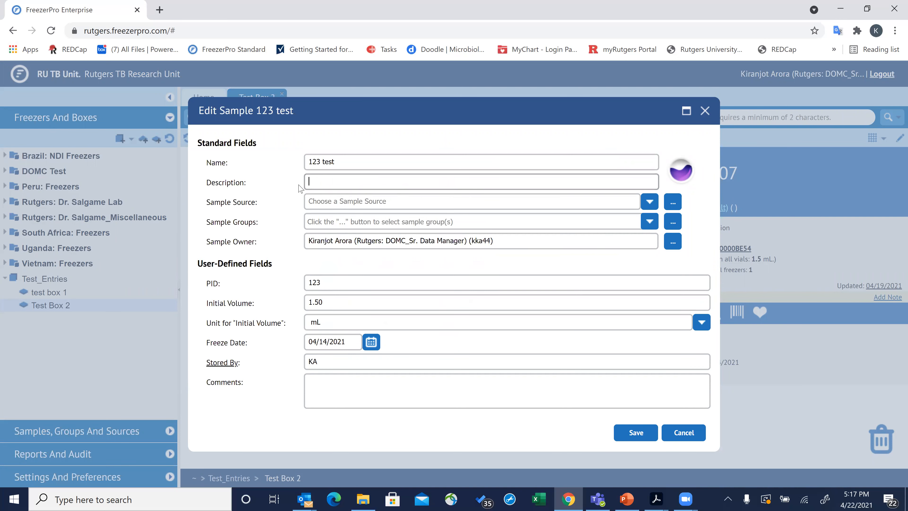
pyautogui.moveTo(326, 320); pyautogui.dragTo(306, 323)
pyautogui.press('BackSpace')
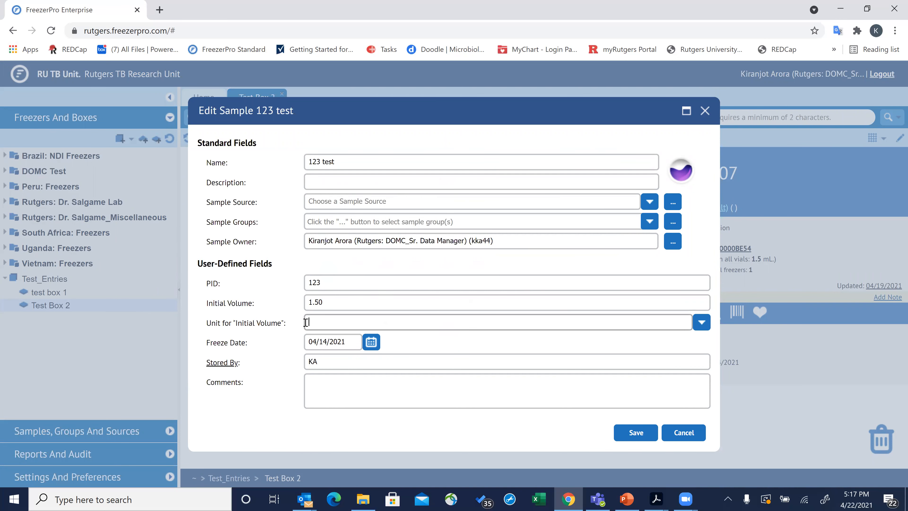
pyautogui.click(344, 302)
pyautogui.press('BackSpace')
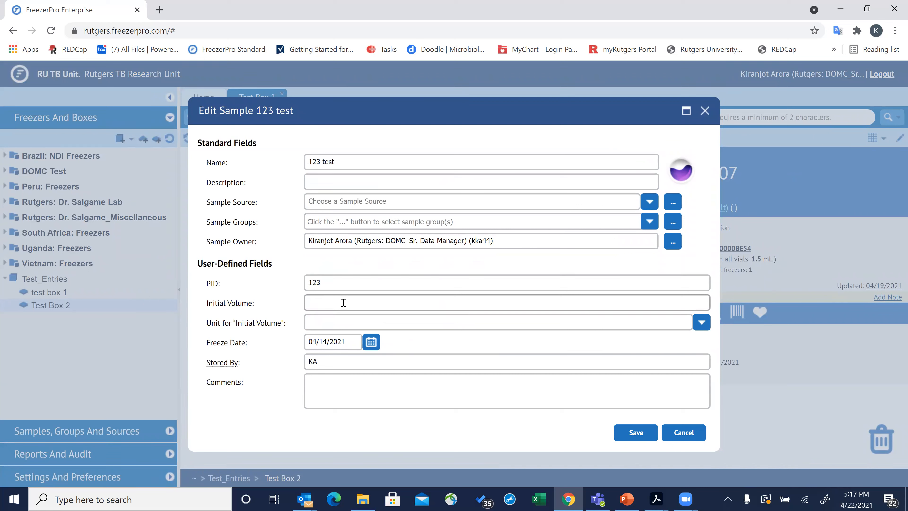
# - Clear the freeze date and Stored By value of the 123 test sample, and save the record
pyautogui.click(347, 342)
pyautogui.press('BackSpace')
pyautogui.press('BackSpace')
pyautogui.press('BackSpace')
pyautogui.press('BackSpace')
pyautogui.press('BackSpace')
pyautogui.press('BackSpace')
pyautogui.press('BackSpace')
pyautogui.press('BackSpace')
pyautogui.press('BackSpace')
pyautogui.press('BackSpace')
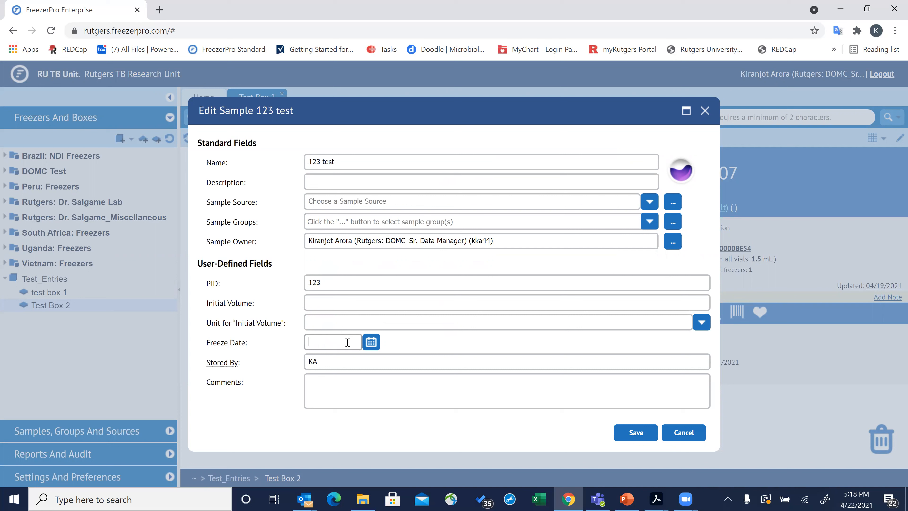
pyautogui.click(342, 358)
pyautogui.press('BackSpace')
pyautogui.press('BackSpace')
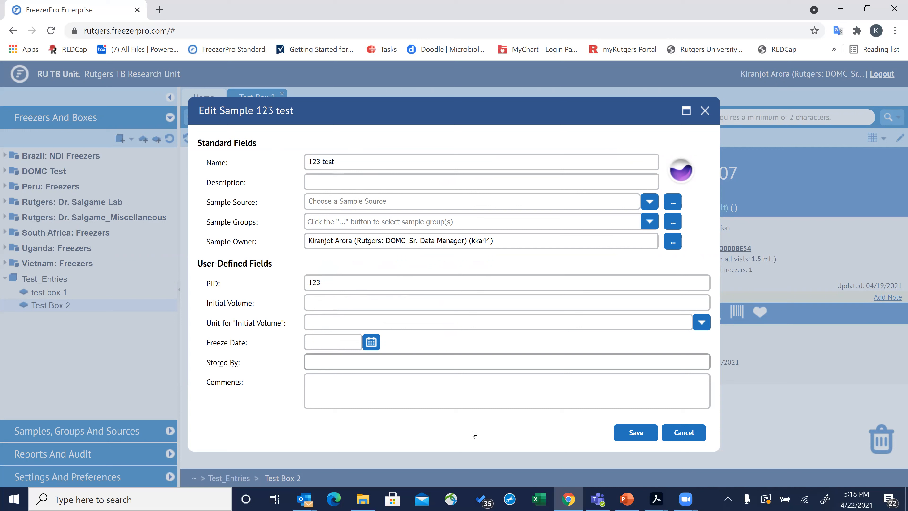
pyautogui.click(626, 433)
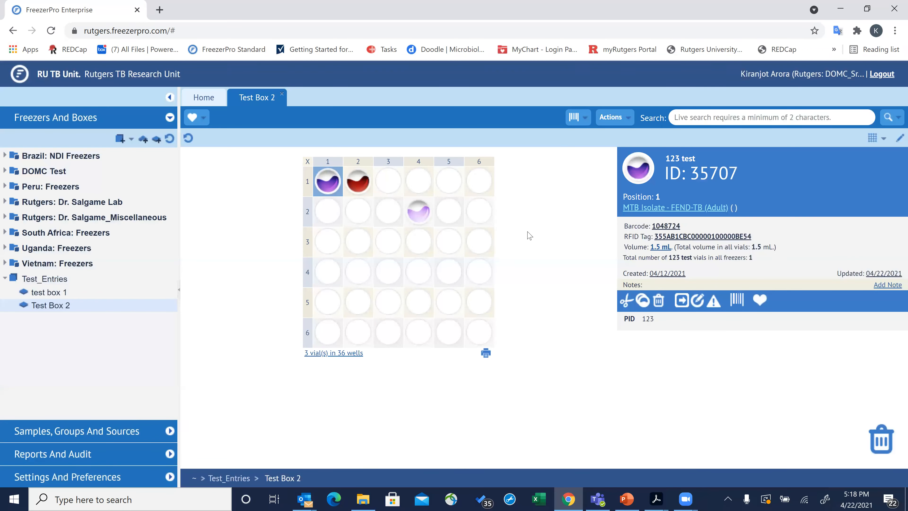
# - Update the current volume of the 123 test sample to 0 mL and save it
pyautogui.click(667, 252)
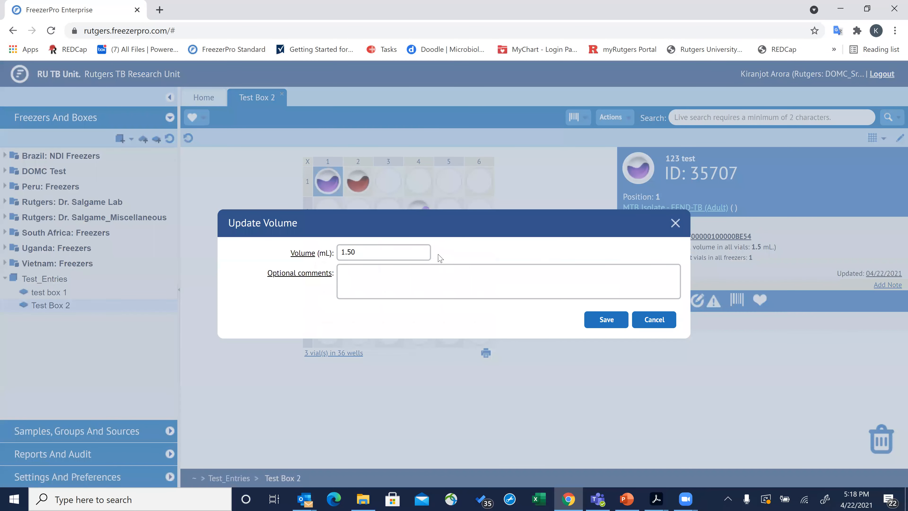
pyautogui.click(370, 248)
pyautogui.press('BackSpace')
pyautogui.press('BackSpace')
pyautogui.press('BackSpace')
pyautogui.write('0')
pyautogui.click(605, 324)
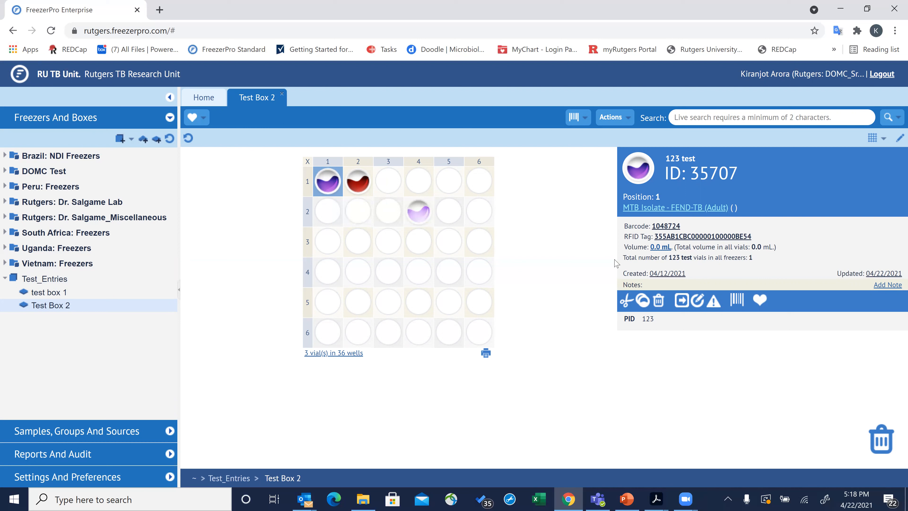
# - Update the current volume of the 123 test sample to .200 mL and save it
pyautogui.click(666, 248)
pyautogui.click(391, 251)
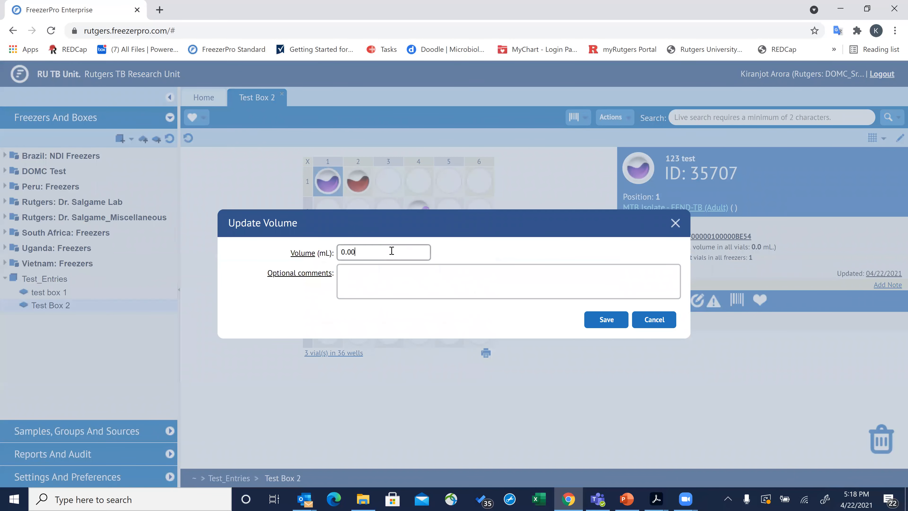
pyautogui.press('BackSpace')
pyautogui.press('BackSpace')
pyautogui.press('BackSpace')
pyautogui.press('BackSpace')
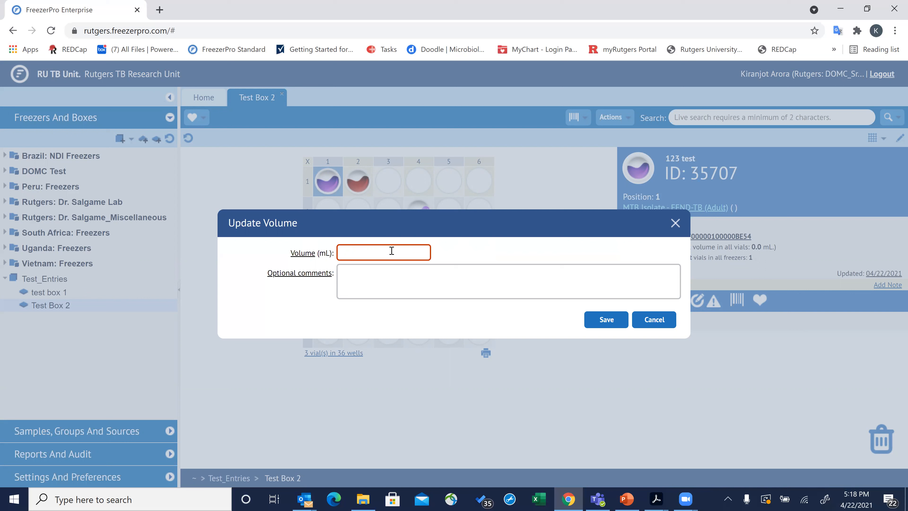
pyautogui.write('.200')
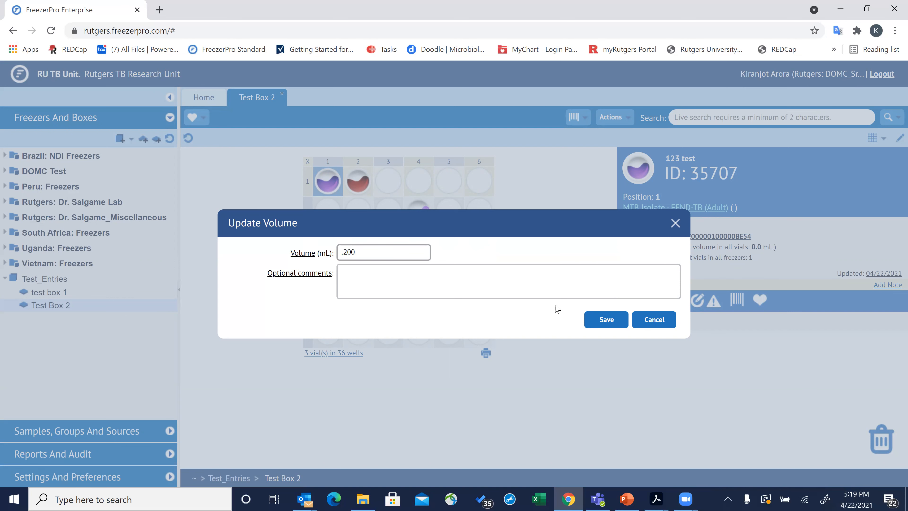
pyautogui.click(603, 321)
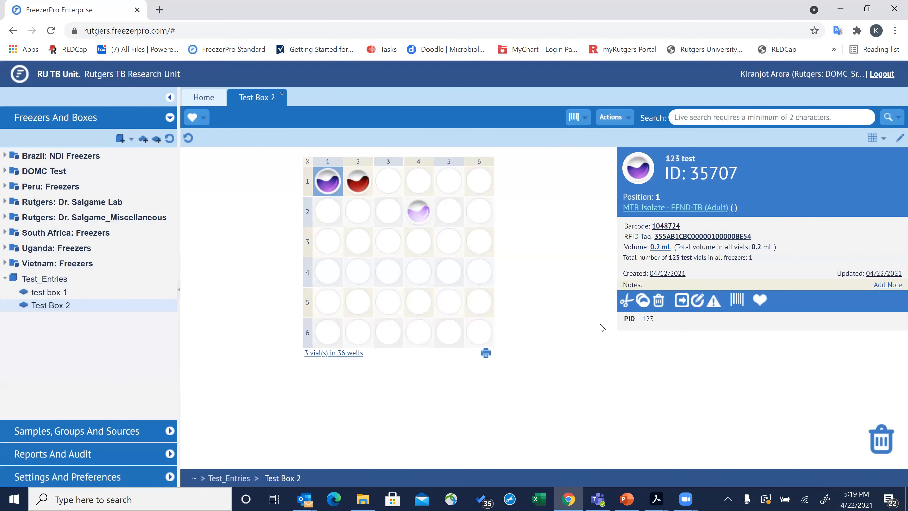
# - Open the 123 test sample for editing and set its initial volume to 200 with the unit µL
pyautogui.doubleClick(330, 185)
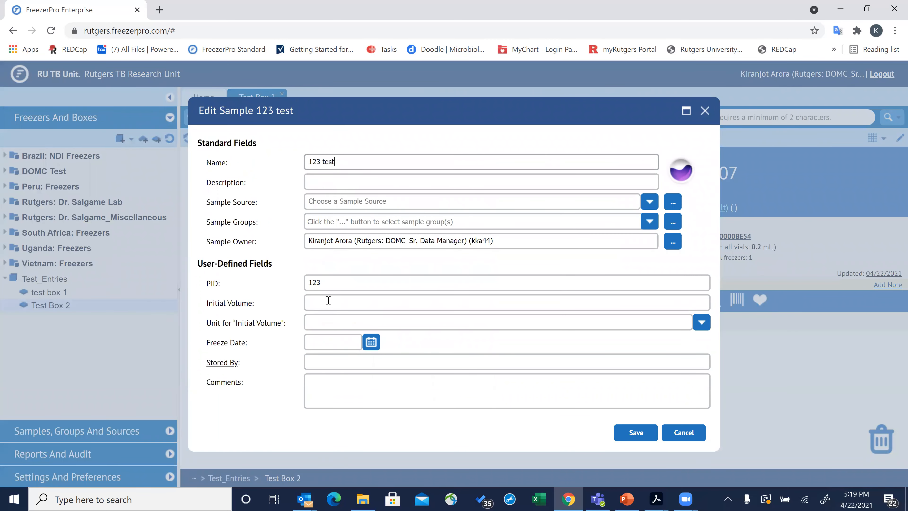
pyautogui.click(324, 300)
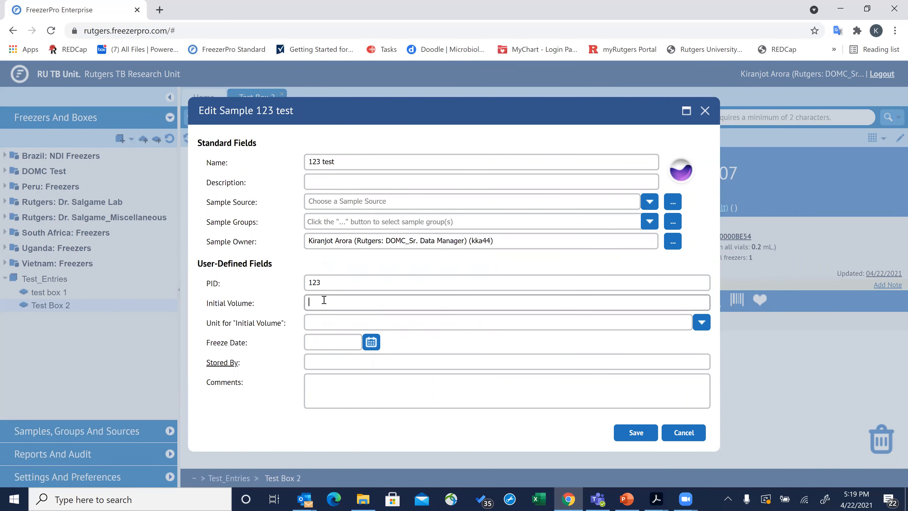
pyautogui.write('200')
pyautogui.click(341, 318)
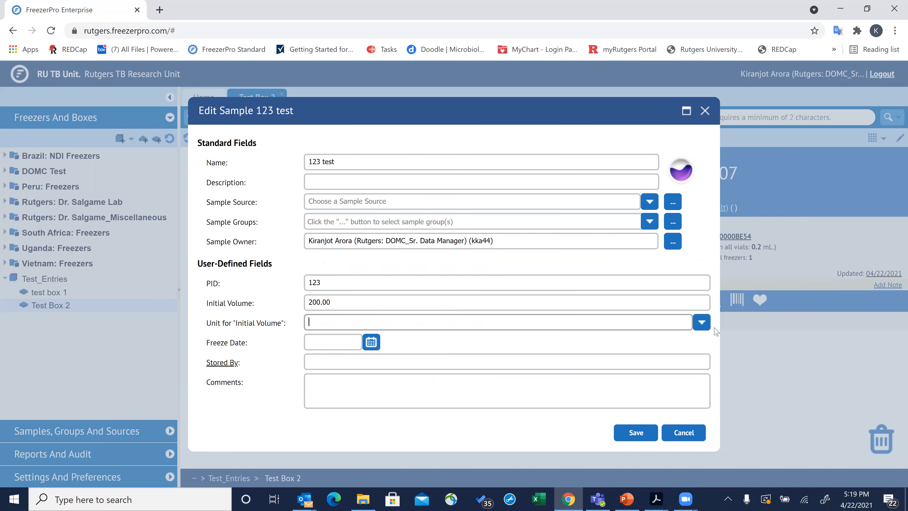
pyautogui.click(702, 322)
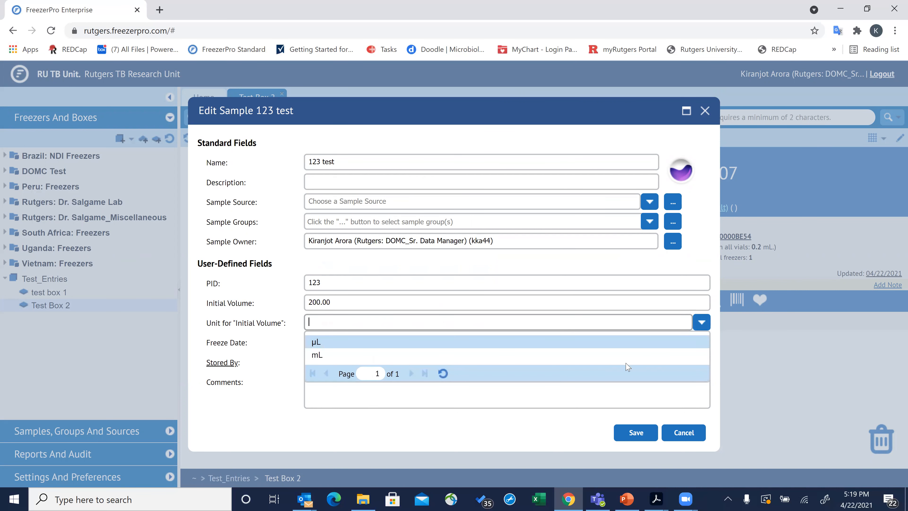
pyautogui.click(562, 344)
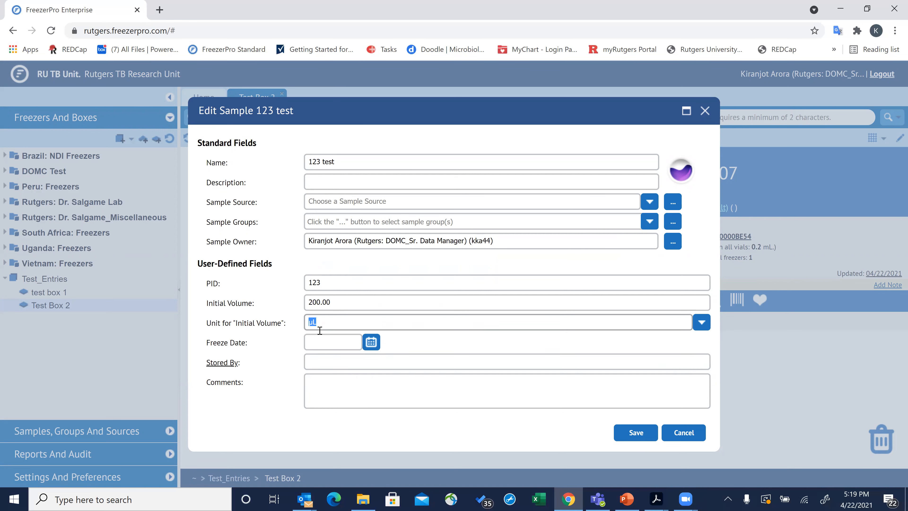
# - Replace the initial volume with .2 and change its unit to mL
pyautogui.click(339, 300)
pyautogui.press('BackSpace')
pyautogui.press('BackSpace')
pyautogui.press('BackSpace')
pyautogui.press('BackSpace')
pyautogui.press('BackSpace')
pyautogui.press('BackSpace')
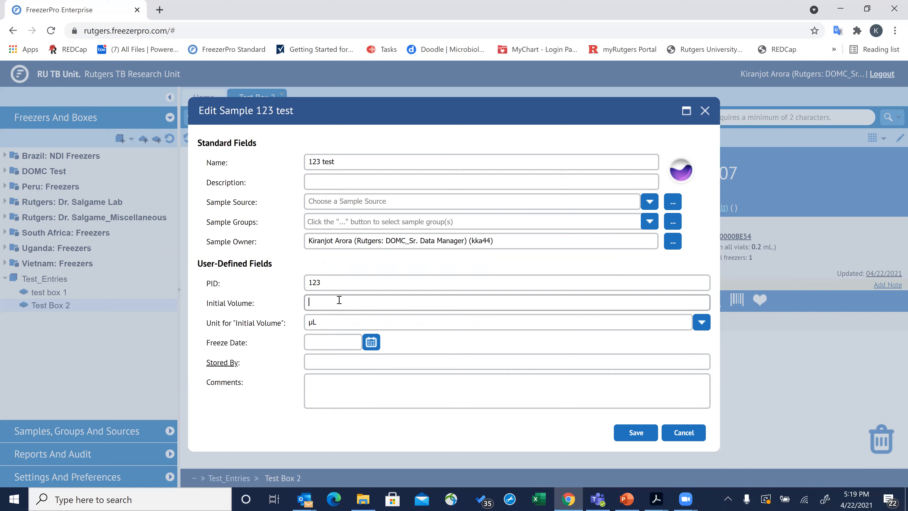
pyautogui.write('.2')
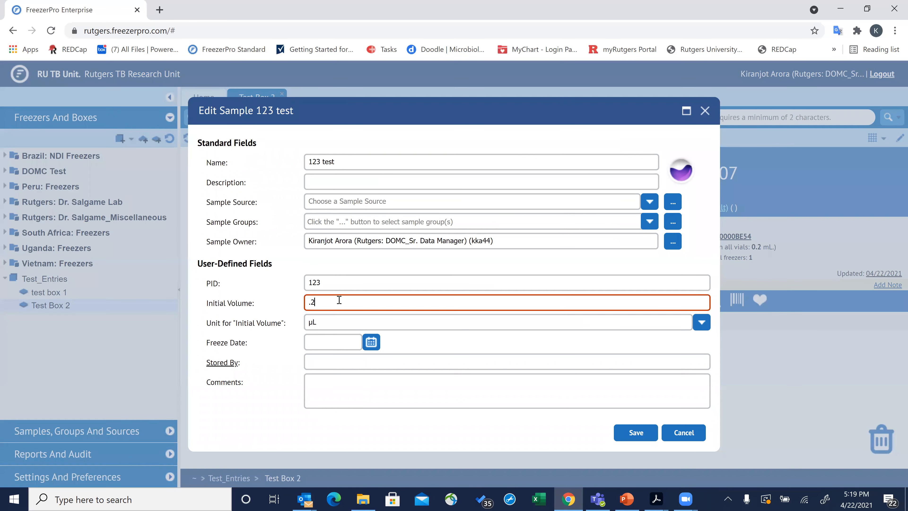
pyautogui.click(702, 322)
pyautogui.click(599, 355)
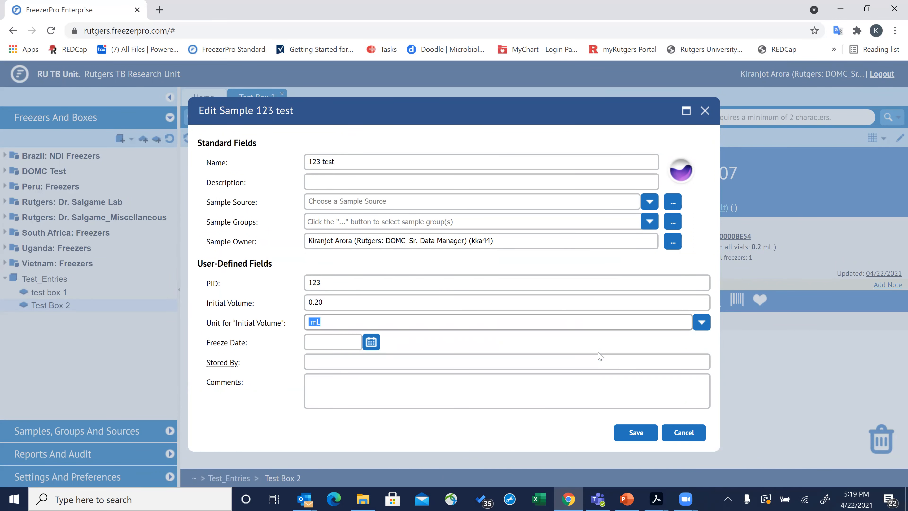
# - Set the freeze date to 04/22/2021, enter the storing person's initials in Stored By, and save the sample
pyautogui.click(372, 343)
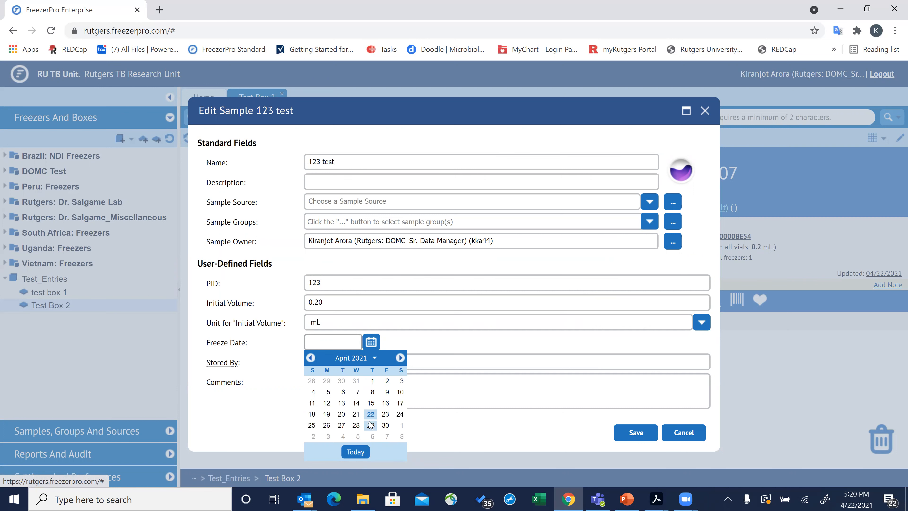
pyautogui.click(371, 414)
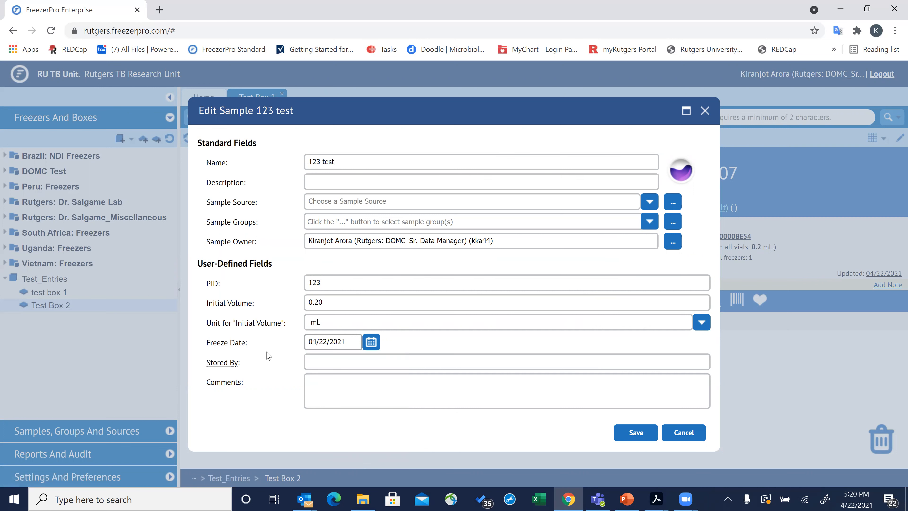
pyautogui.click(341, 358)
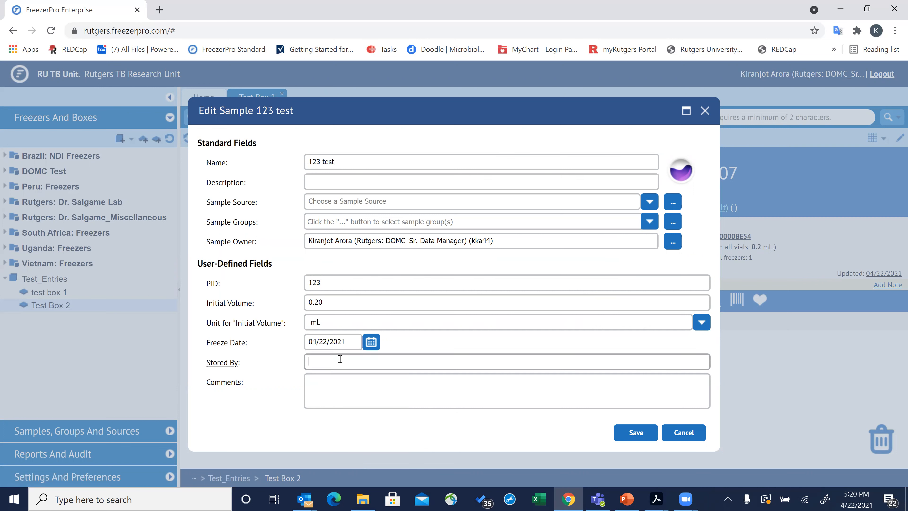
pyautogui.write('KA')
pyautogui.click(319, 390)
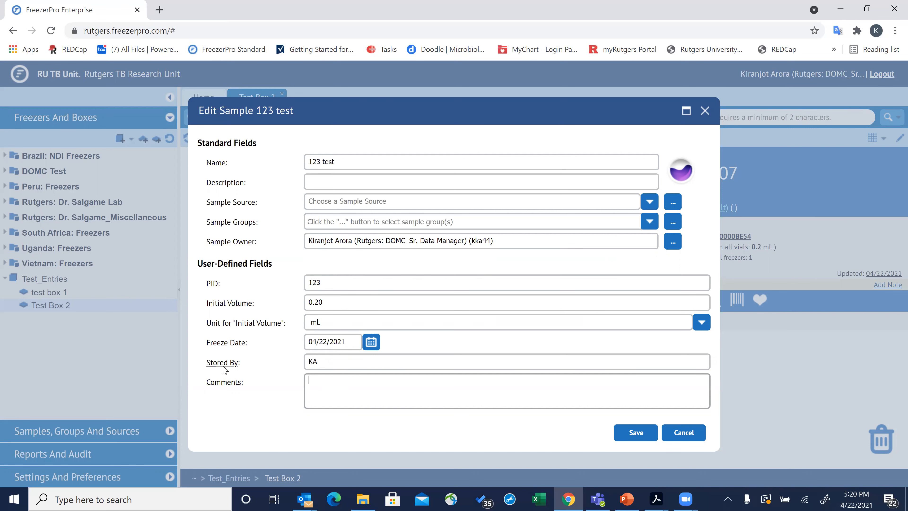
pyautogui.click(634, 432)
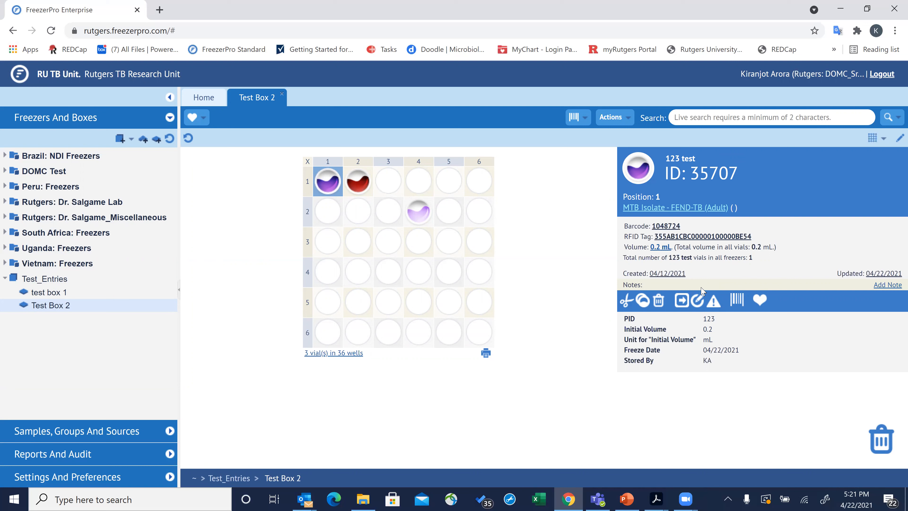
# - Start a new MTB Isolate - FEND-TB (Adult) sample in the empty well at row 4, column 1
pyautogui.moveTo(652, 270)
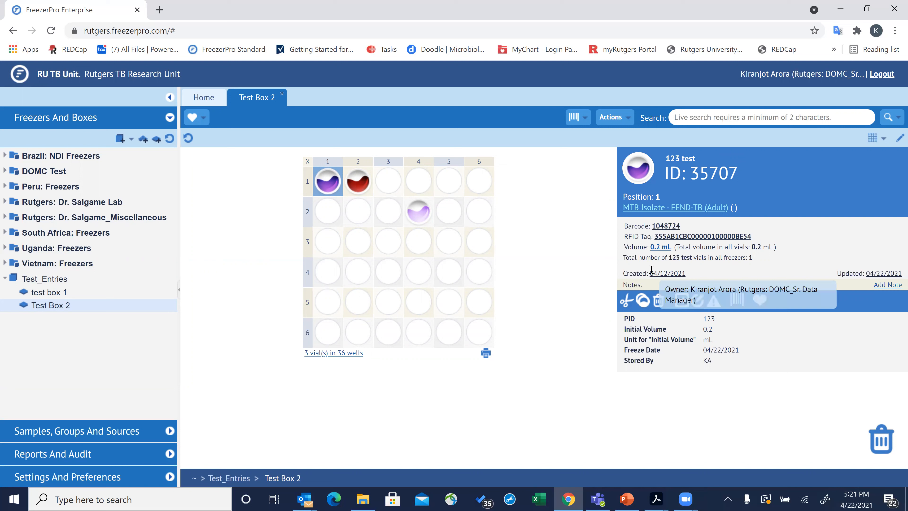
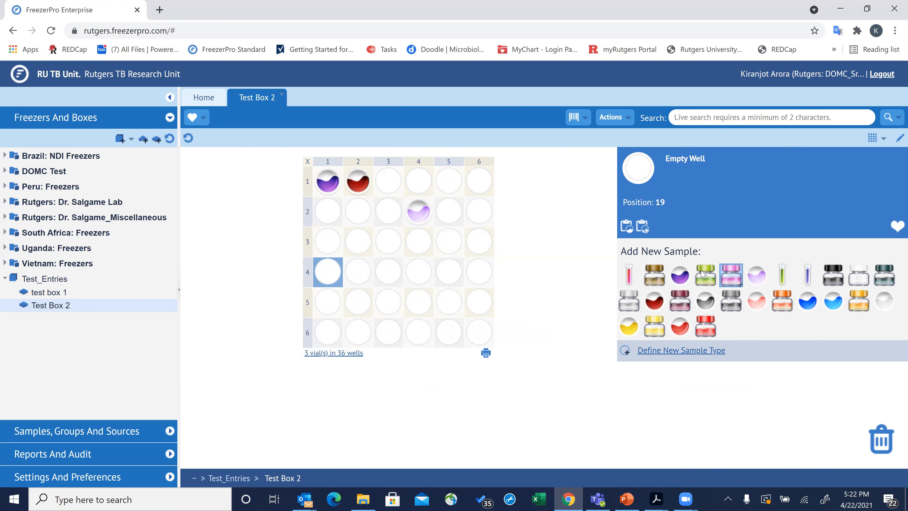
pyautogui.click(688, 276)
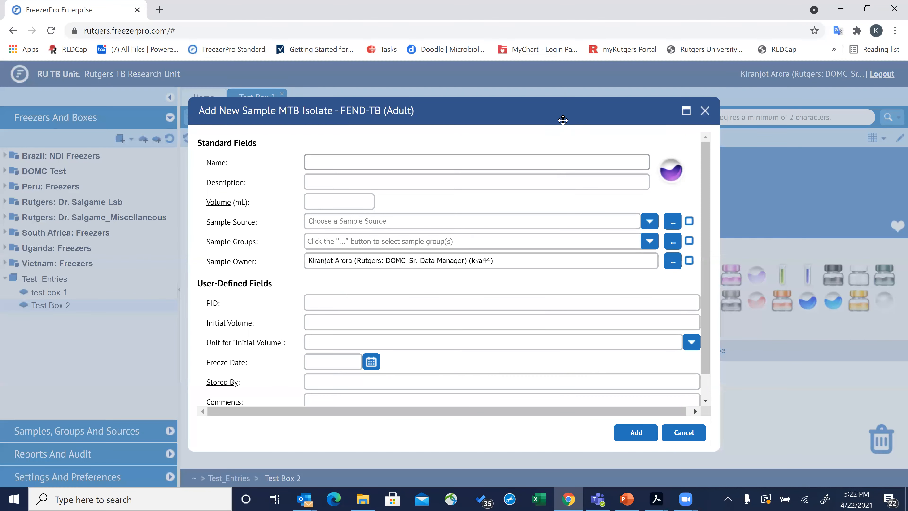
pyautogui.moveTo(535, 112); pyautogui.dragTo(479, 111)
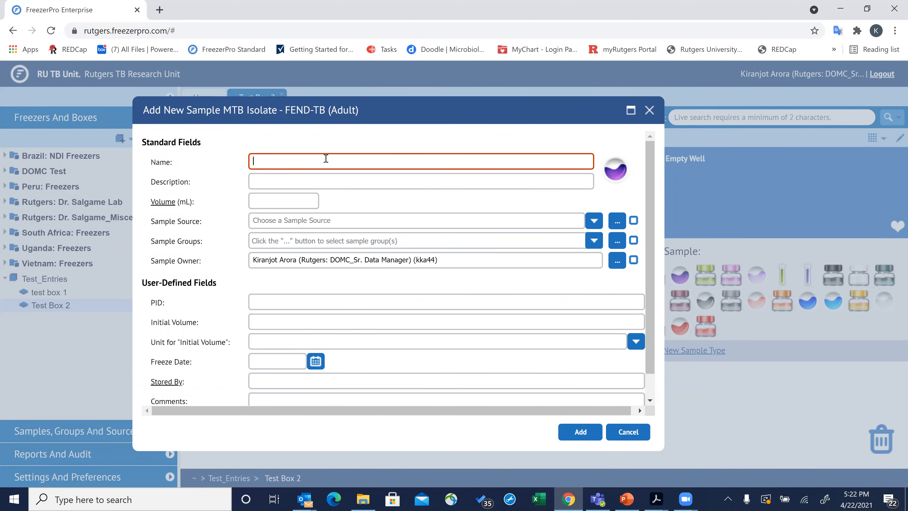
# - Name the new sample 3-UK-1001-MG2MTB
pyautogui.write('4-')
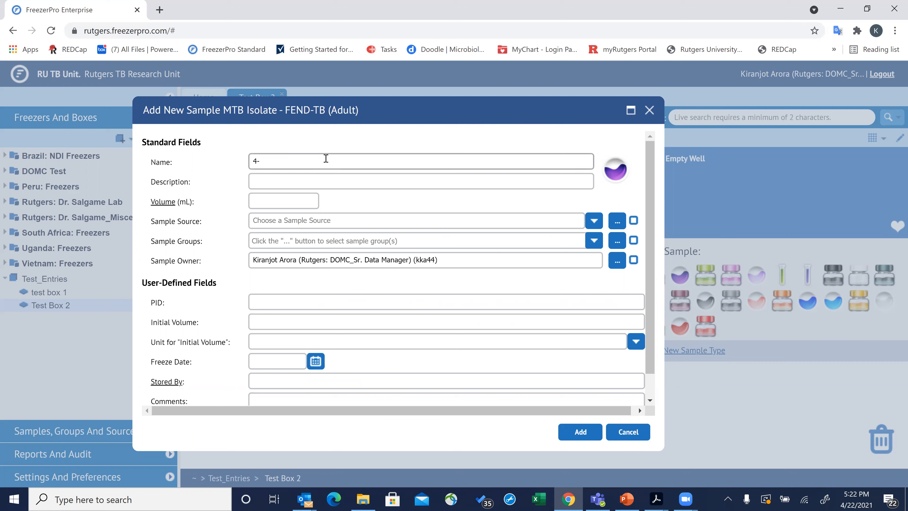
pyautogui.press('BackSpace')
pyautogui.write('3-U')
pyautogui.press('BackSpace')
pyautogui.press('BackSpace')
pyautogui.write('05')
pyautogui.press('BackSpace')
pyautogui.press('BackSpace')
pyautogui.write('U')
pyautogui.write('K')
pyautogui.write('-')
pyautogui.write('1001')
pyautogui.write('-')
pyautogui.write('LJ')
pyautogui.write('1')
pyautogui.press('BackSpace')
pyautogui.write('2MTB')
pyautogui.press('BackSpace')
pyautogui.press('BackSpace')
pyautogui.press('BackSpace')
pyautogui.press('BackSpace')
pyautogui.press('BackSpace')
pyautogui.press('BackSpace')
pyautogui.write('MG2MTB')
pyautogui.write('-')
pyautogui.press('BackSpace')
# - Set the new sample's volume to 1.8 mL and copy the 3-UK-1001 part of its name into the PID
pyautogui.click(293, 203)
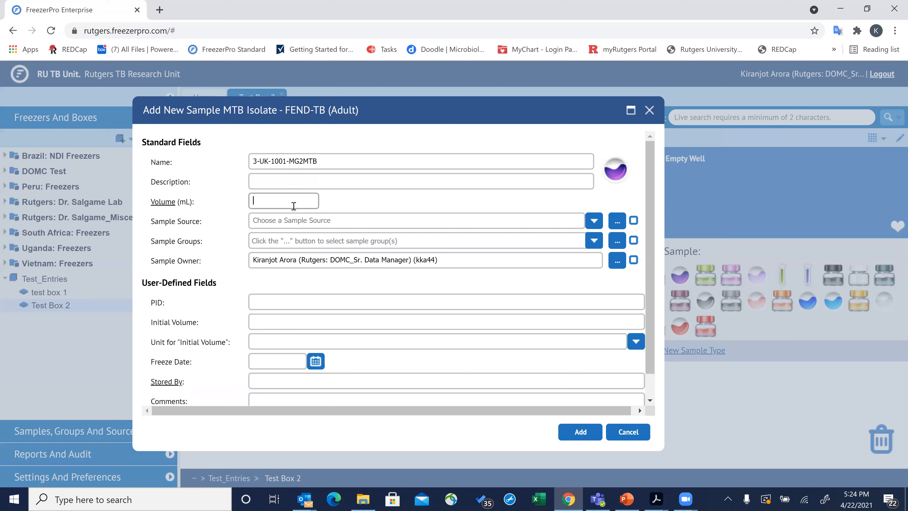
pyautogui.write('1.8')
pyautogui.click(275, 306)
pyautogui.moveTo(286, 161); pyautogui.dragTo(236, 159)
pyautogui.hotkey('ctrl', 'c')
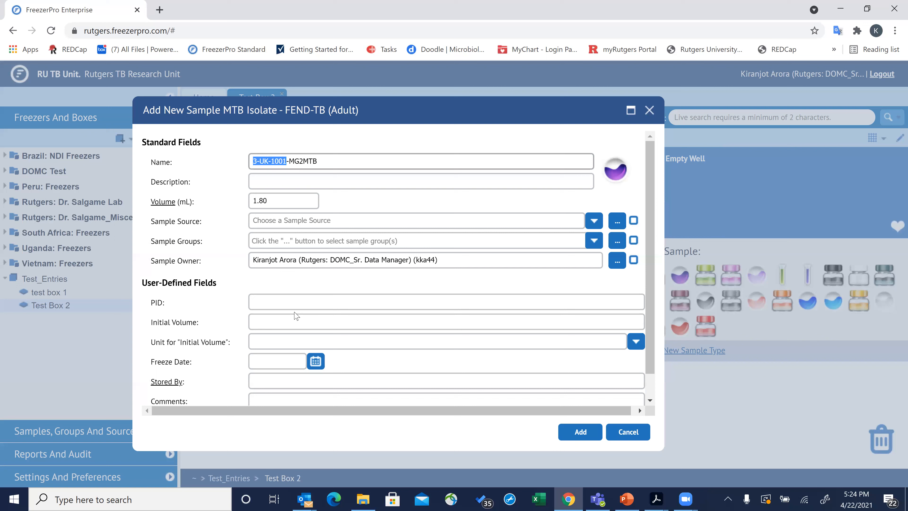
pyautogui.click(288, 305)
pyautogui.hotkey('ctrl', 'v')
# - Set the new sample's initial volume to 1.8 with the unit mL
pyautogui.click(282, 317)
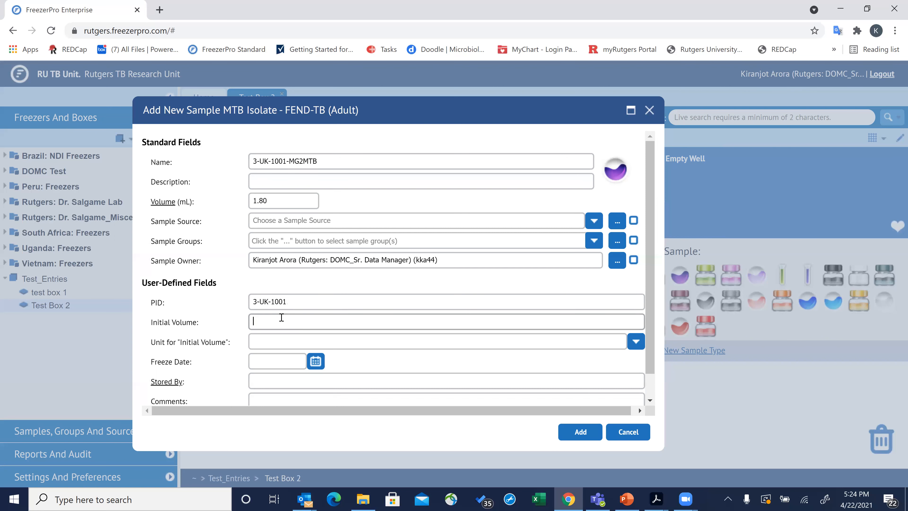
pyautogui.write('1.8')
pyautogui.click(277, 338)
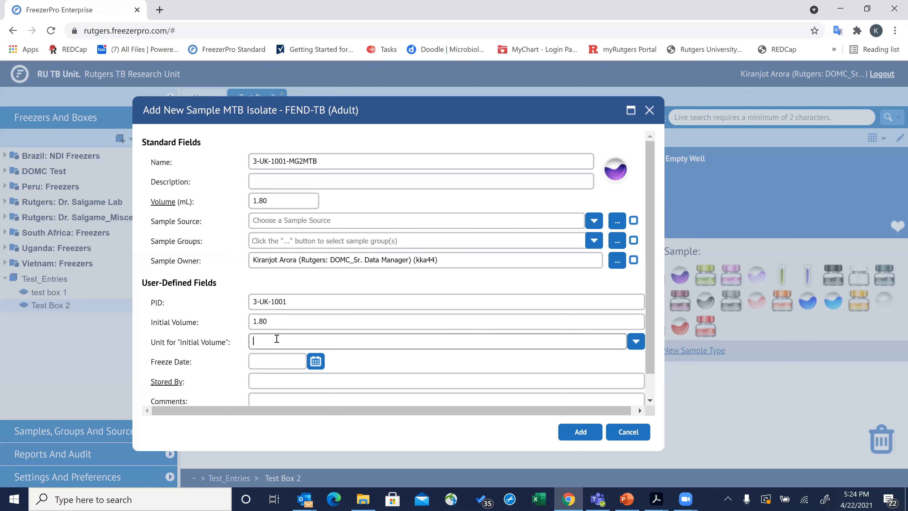
pyautogui.click(636, 341)
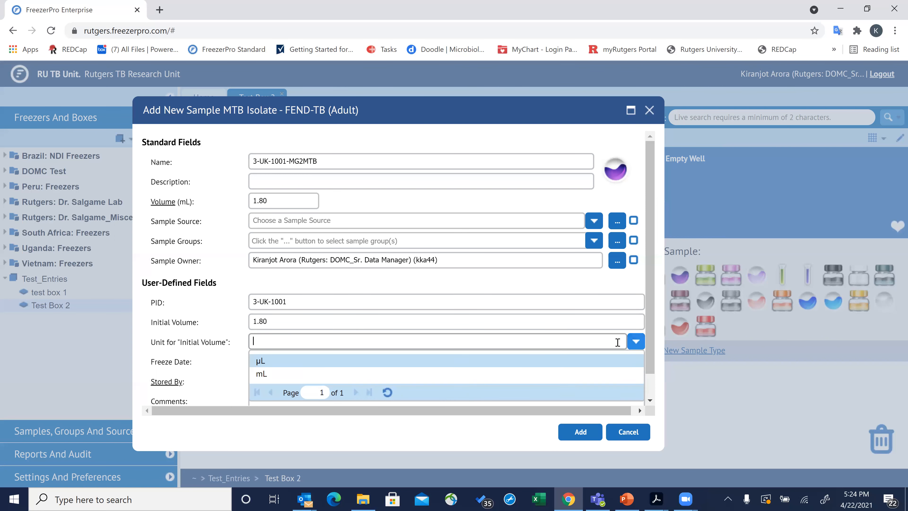
pyautogui.click(393, 374)
# - Set the freeze date to 04/22/2021 and enter the storing person's initials in Stored By
pyautogui.click(315, 361)
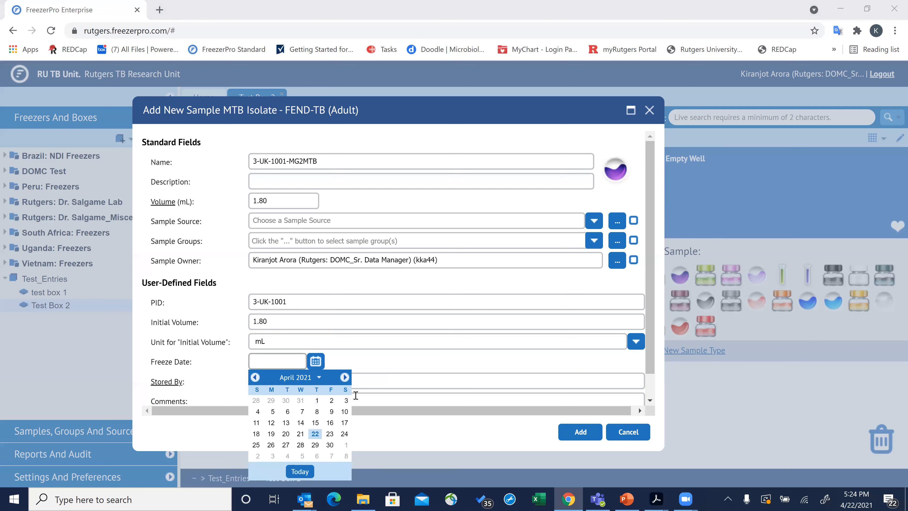
pyautogui.click(302, 471)
pyautogui.click(284, 381)
pyautogui.write('ka')
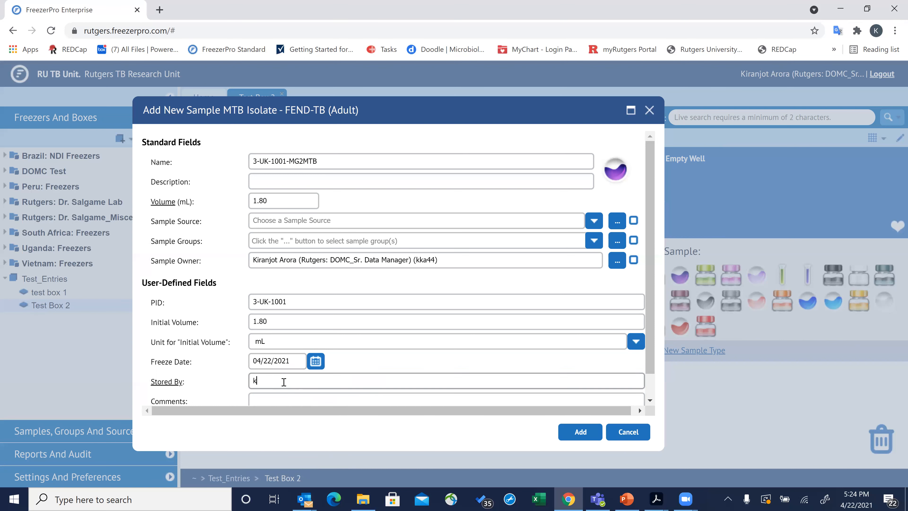
pyautogui.write('KA')
# - Replace the new sample's name with TEST-123
pyautogui.moveTo(339, 160); pyautogui.dragTo(228, 158)
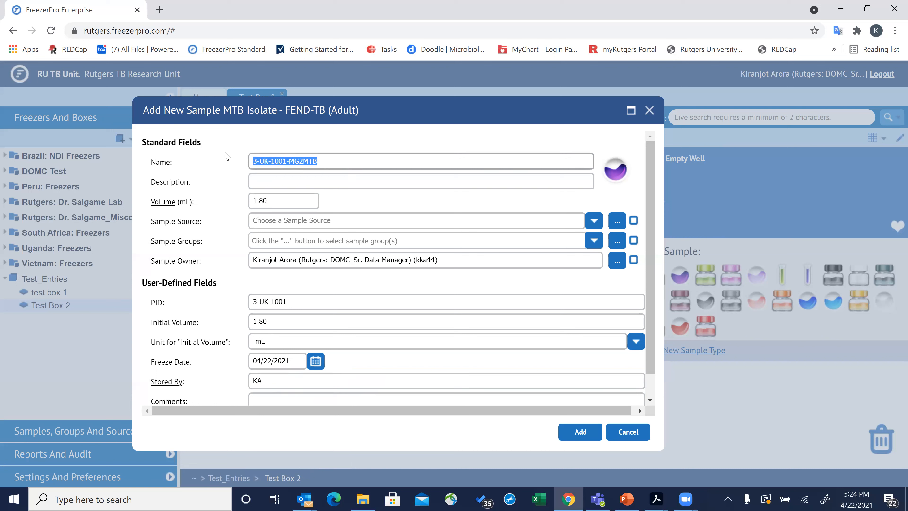
pyautogui.press('BackSpace')
pyautogui.write('TEST')
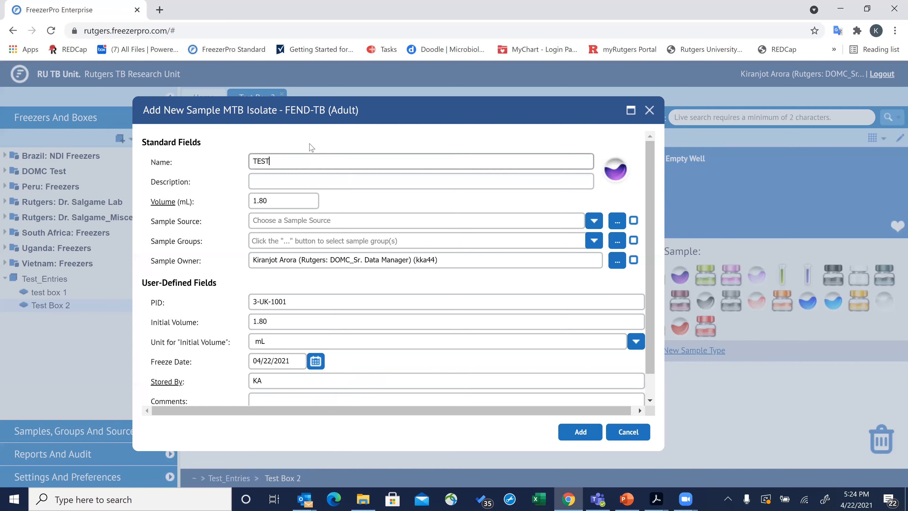
pyautogui.write('-123')
# - Replace the PID with TEST-123 and add the sample to the box
pyautogui.click(304, 296)
pyautogui.press('BackSpace')
pyautogui.press('BackSpace')
pyautogui.press('BackSpace')
pyautogui.press('BackSpace')
pyautogui.press('BackSpace')
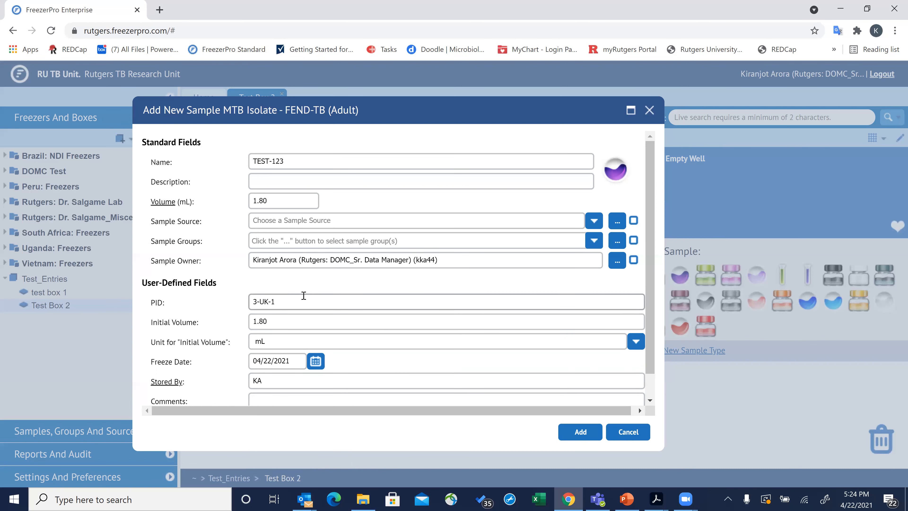
pyautogui.press('BackSpace')
pyautogui.press('BackSpace')
pyautogui.press('BackSpace')
pyautogui.press('BackSpace')
pyautogui.write('TEST-123')
pyautogui.click(533, 396)
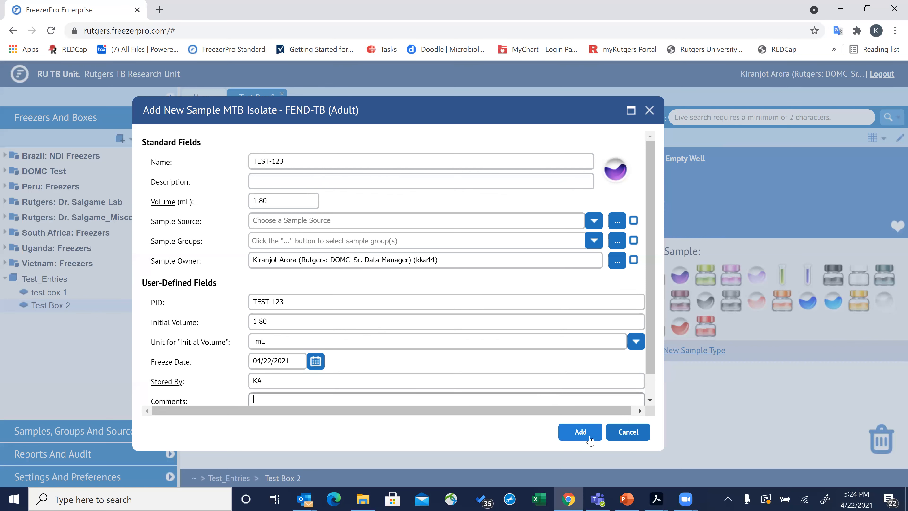
pyautogui.click(581, 432)
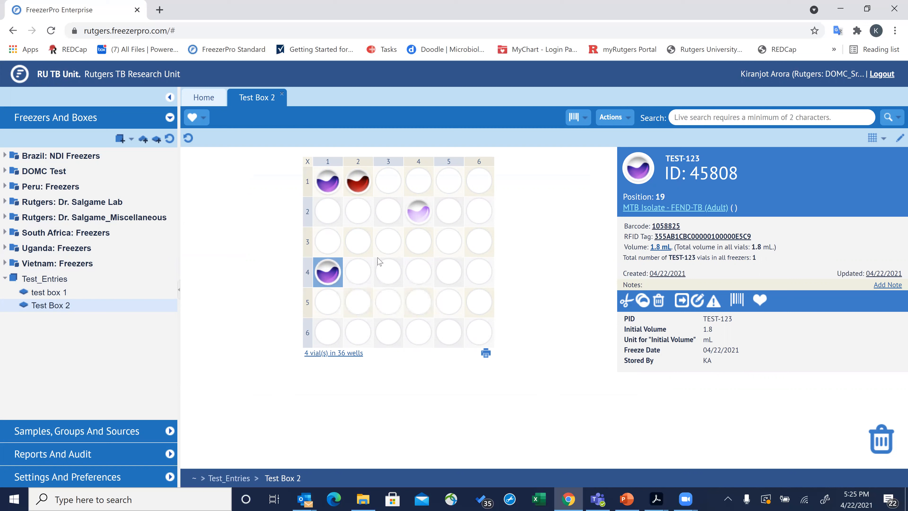
# - Print one barcode for TEST-123 using the label setup "FEND TB (Adult)- Saliva, Isolate, UA Swabs, Sputum Pellet, PAXgene RNA"
pyautogui.click(736, 300)
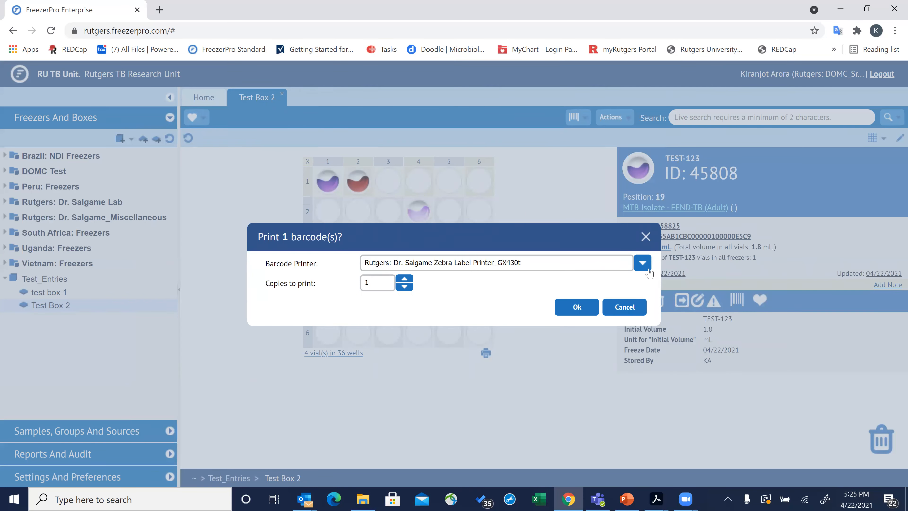
pyautogui.click(643, 264)
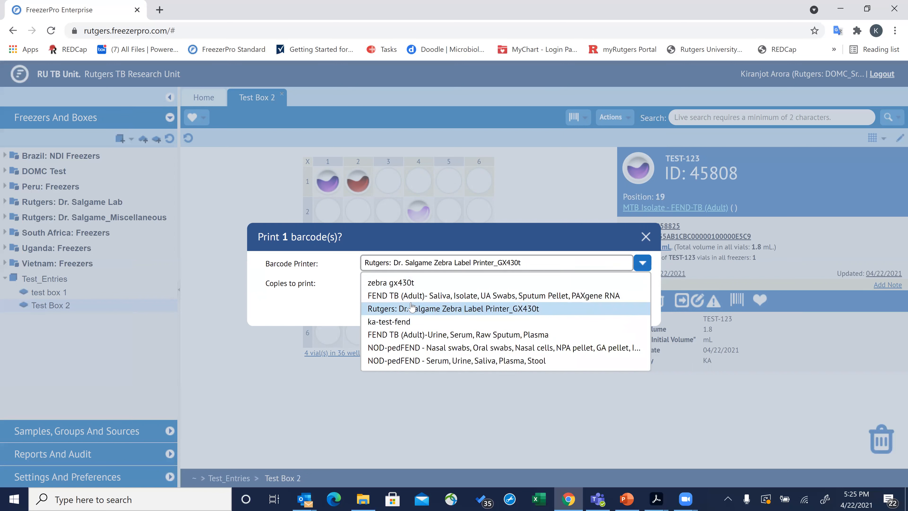
pyautogui.click(480, 296)
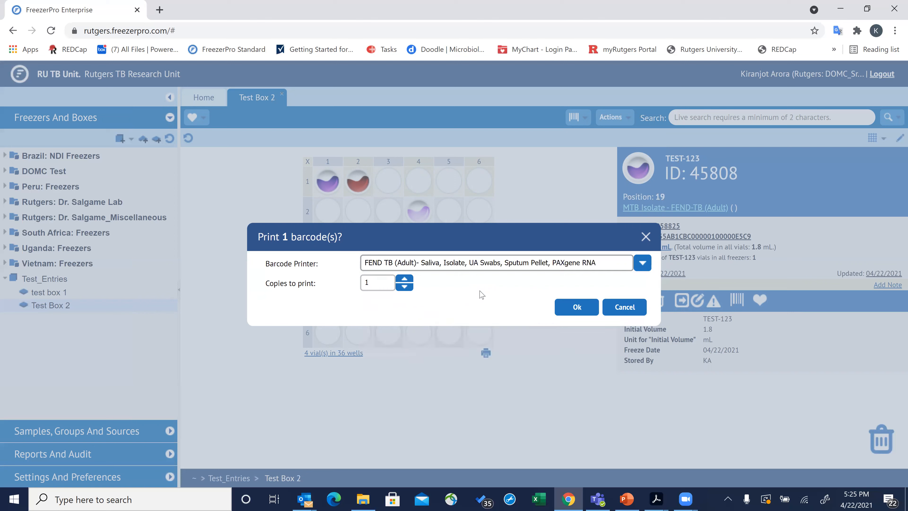
pyautogui.click(577, 308)
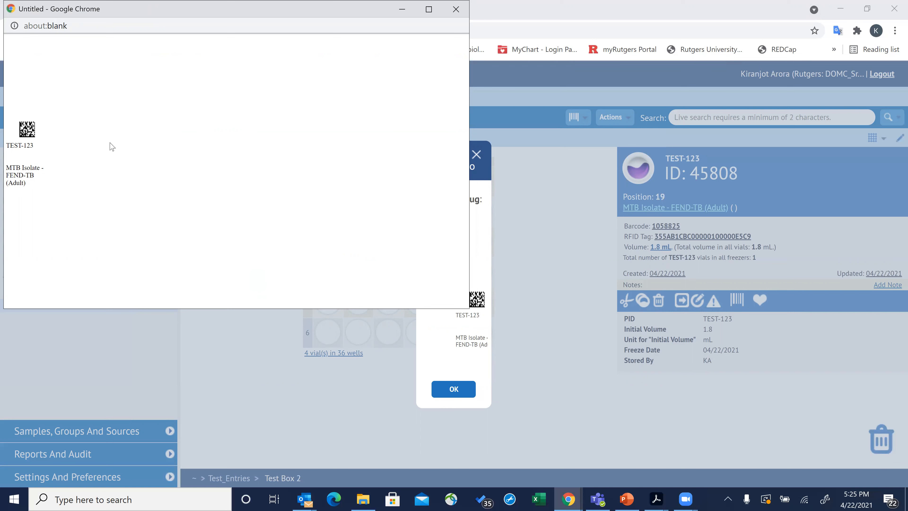
# - Open the print settings for the TEST-123 label, check the destination printer, and close the label preview without printing
pyautogui.rightClick(150, 108)
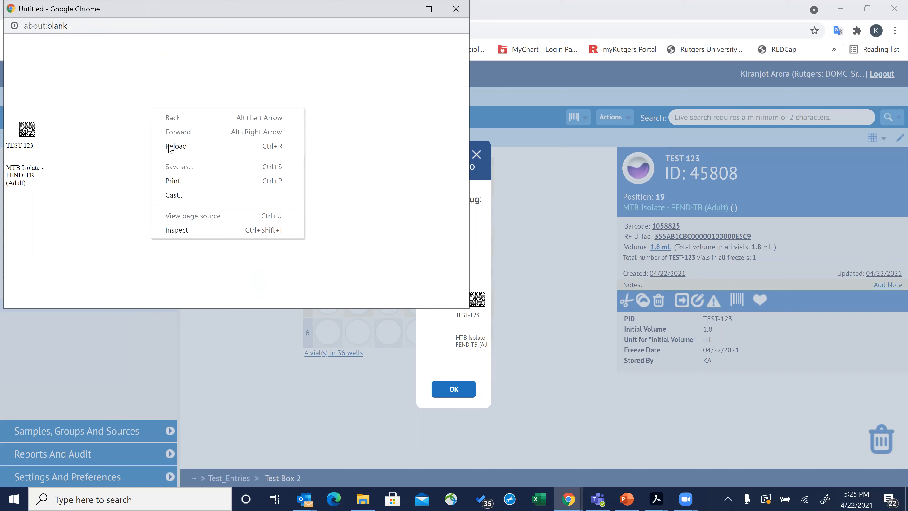
pyautogui.click(182, 186)
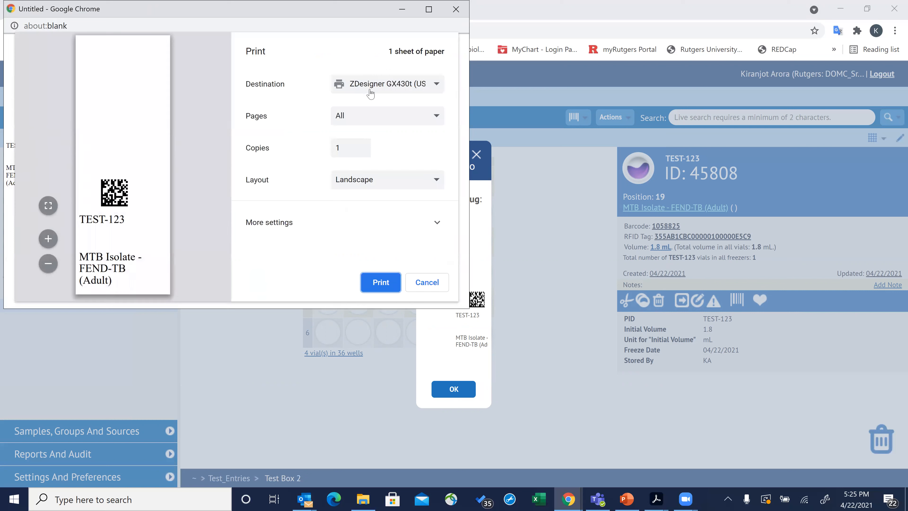
pyautogui.click(400, 86)
pyautogui.click(401, 90)
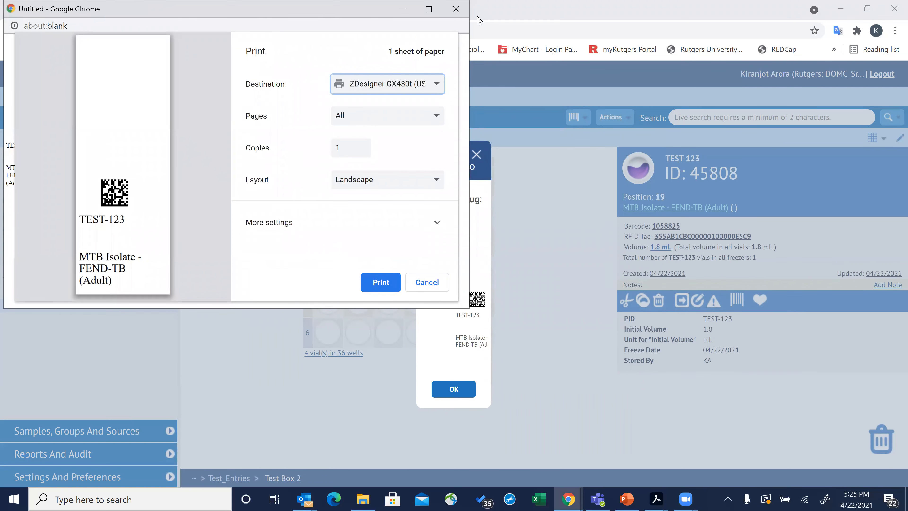
pyautogui.click(457, 7)
pyautogui.click(476, 155)
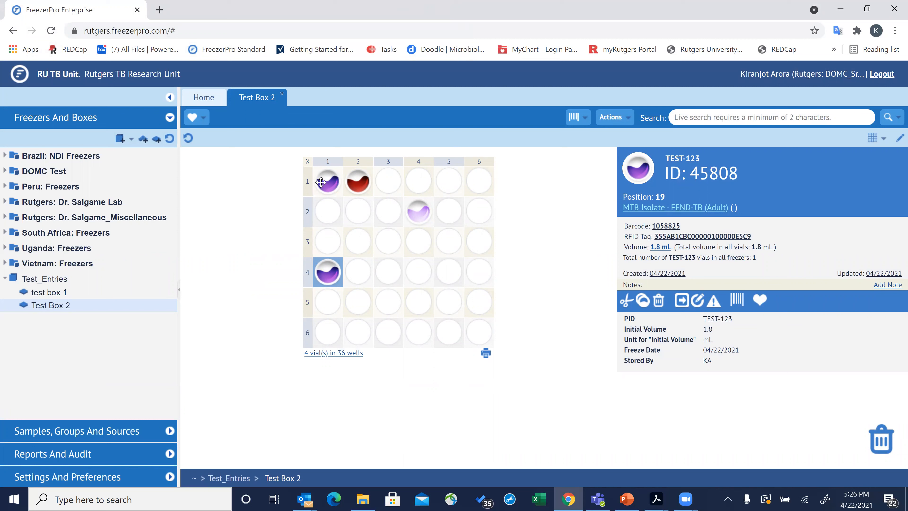
# - Expand South Africa: Freezers through the FEND Adult-TB printed labels to Batch 1_PID 1 to 54, and widen the tree to read the box names
pyautogui.click(5, 233)
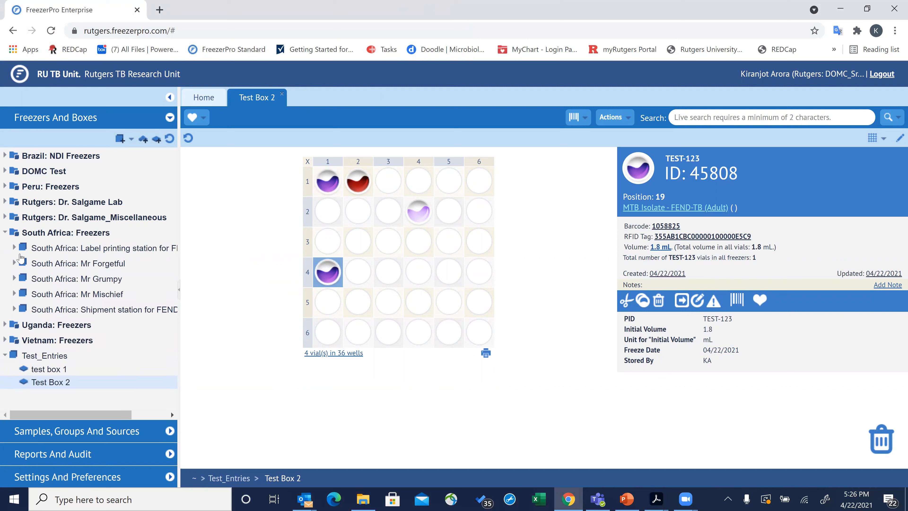
pyautogui.click(14, 248)
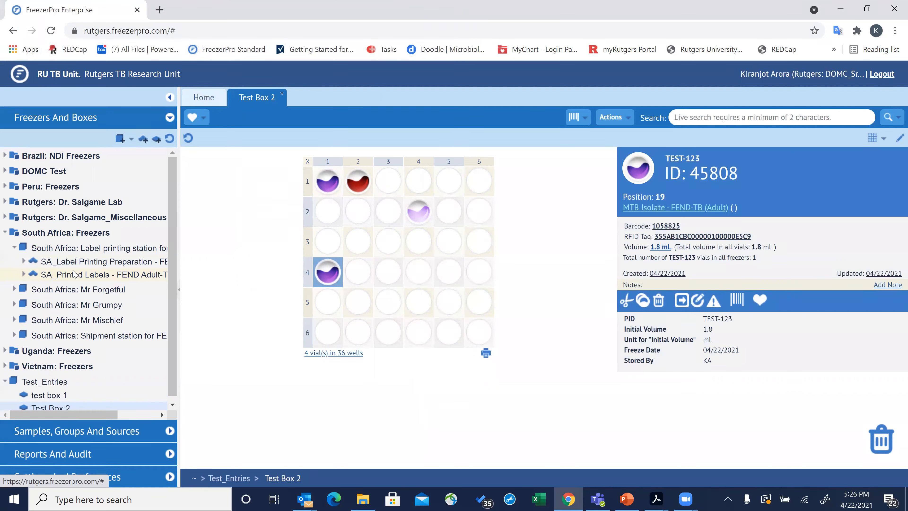
pyautogui.click(24, 274)
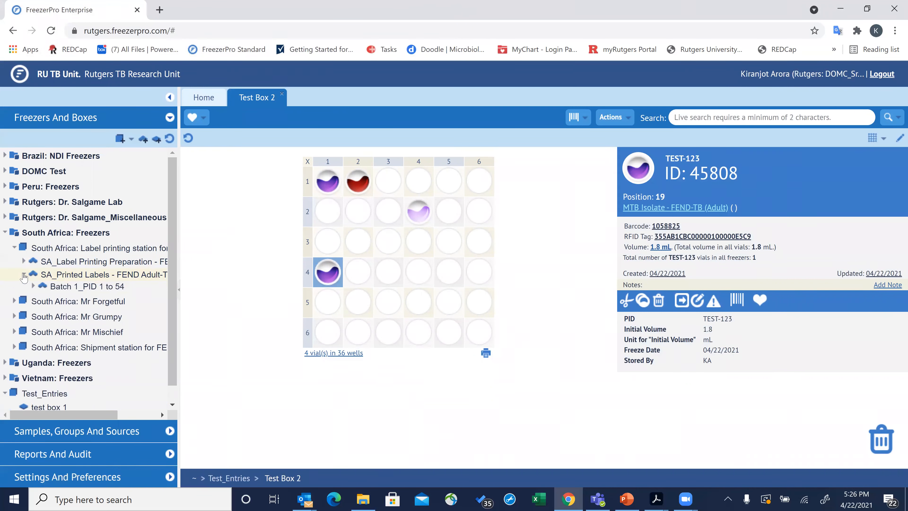
pyautogui.click(35, 288)
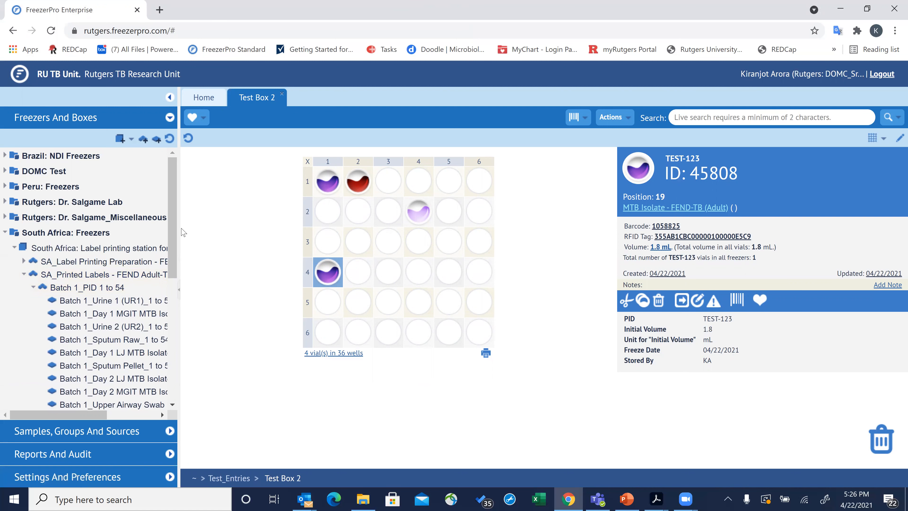
pyautogui.moveTo(178, 228); pyautogui.dragTo(278, 250)
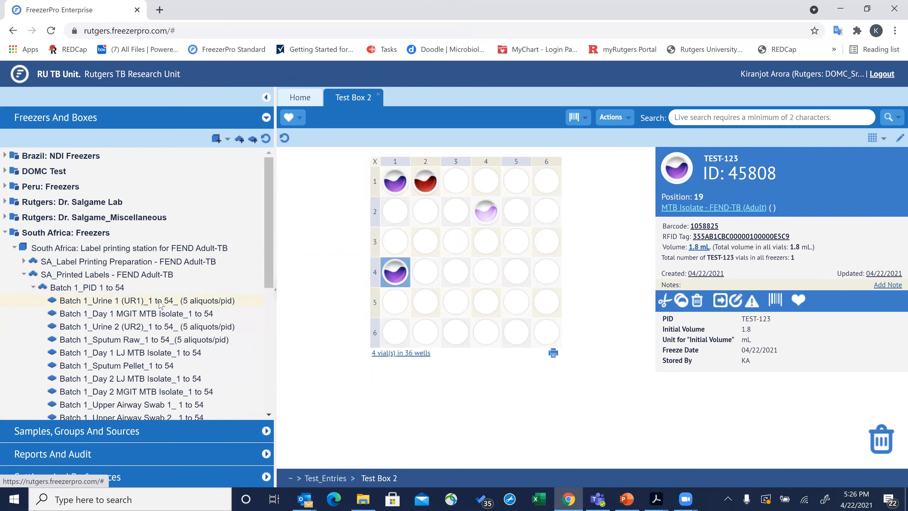
pyautogui.moveTo(191, 307)
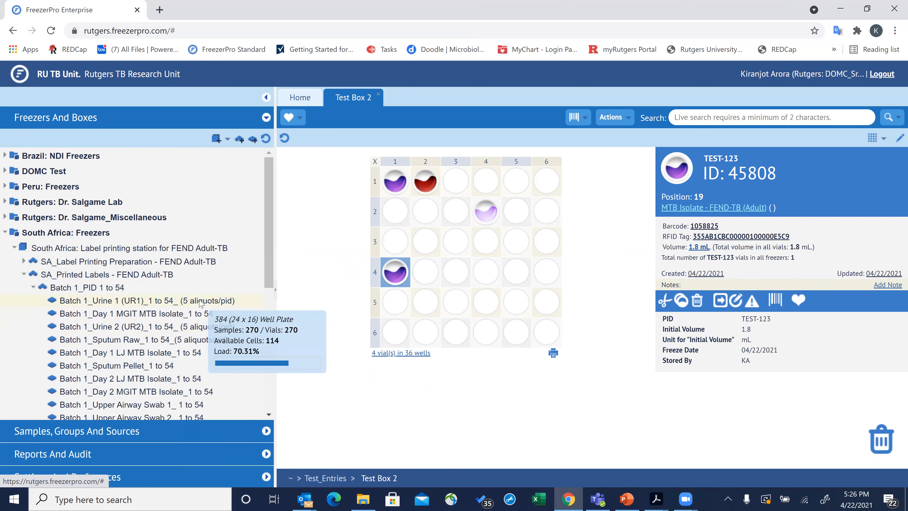
pyautogui.moveTo(204, 328)
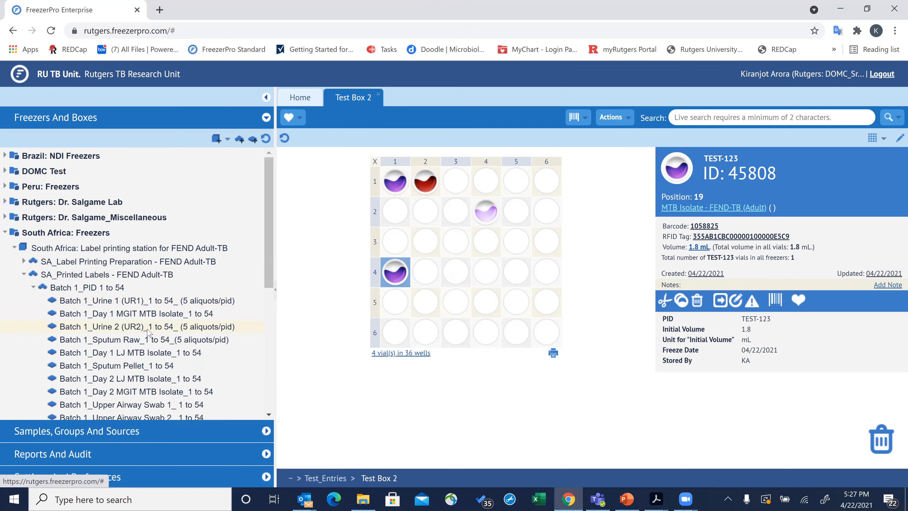
# - Open the box Batch 1_Urine 2 (UR2)_1 to 54_ (5 aliquots/pid) and check the aliquot details of the row A vials in columns 3 to 5
pyautogui.click(186, 331)
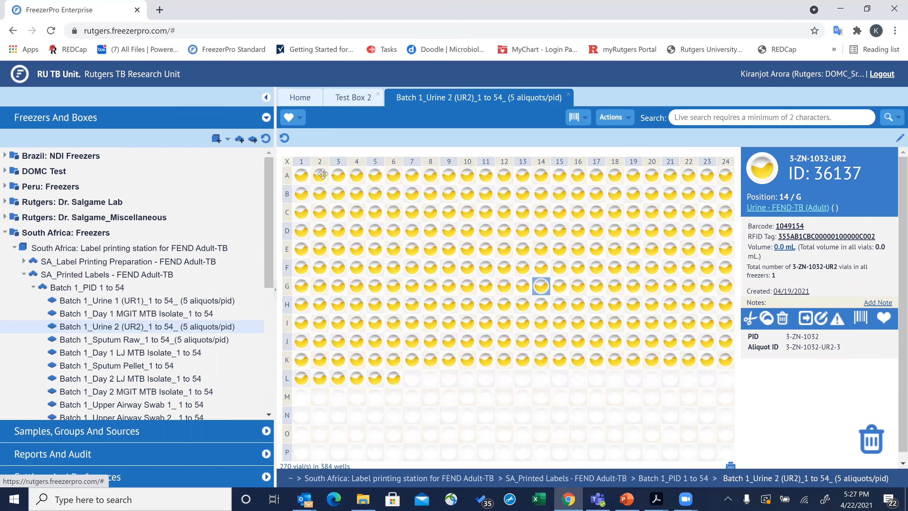
pyautogui.click(339, 175)
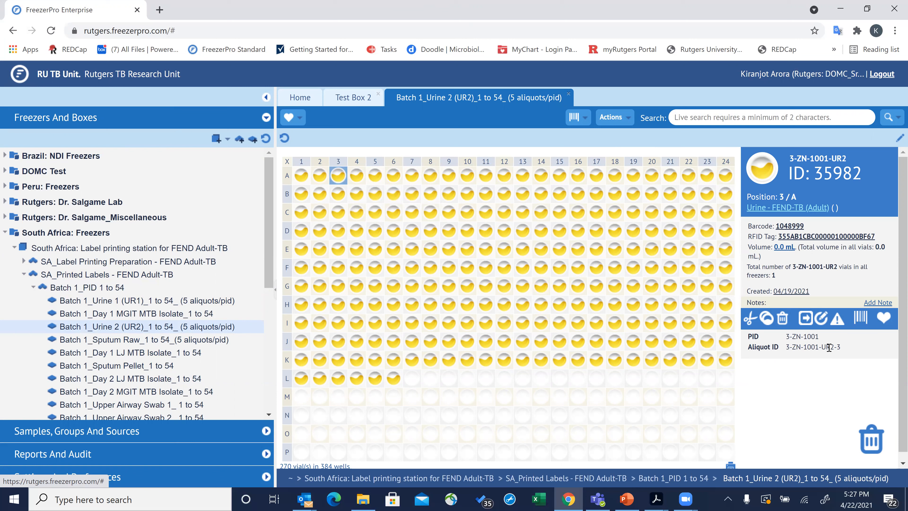
pyautogui.keyDown('ctrl'); pyautogui.click(355, 175); pyautogui.keyUp('ctrl')
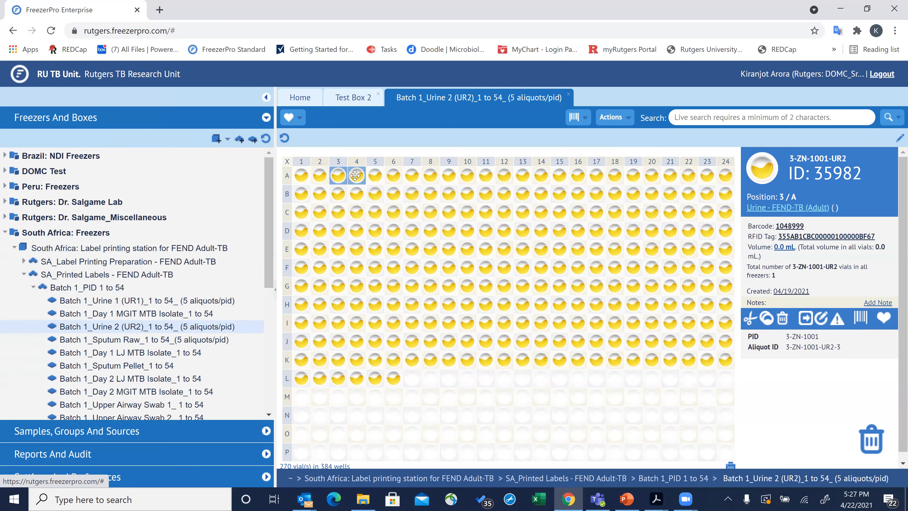
pyautogui.keyDown('ctrl'); pyautogui.click(382, 173); pyautogui.keyUp('ctrl')
pyautogui.click(388, 343)
pyautogui.click(336, 172)
pyautogui.click(353, 177)
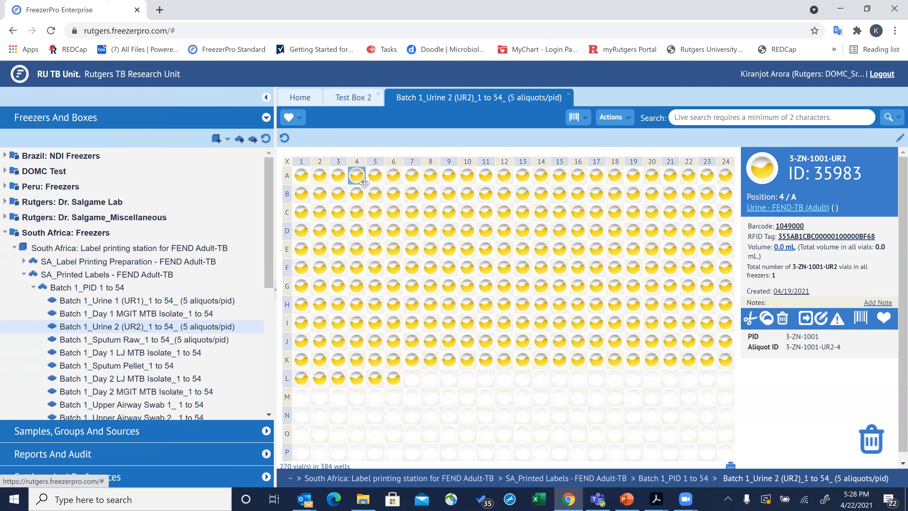
pyautogui.click(374, 176)
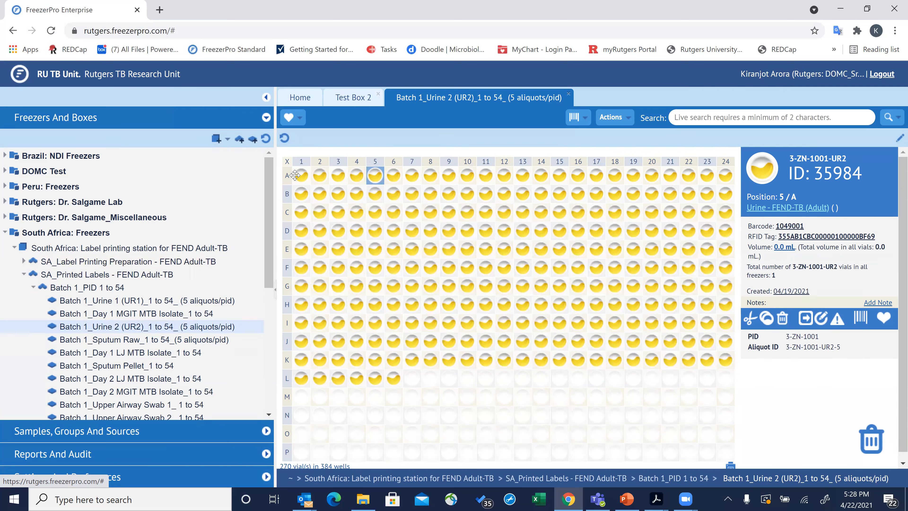
# - Select the three vials in row A, columns 3 to 5, together and request their deletion
pyautogui.keyDown('ctrl'); pyautogui.click(340, 174); pyautogui.keyUp('ctrl')
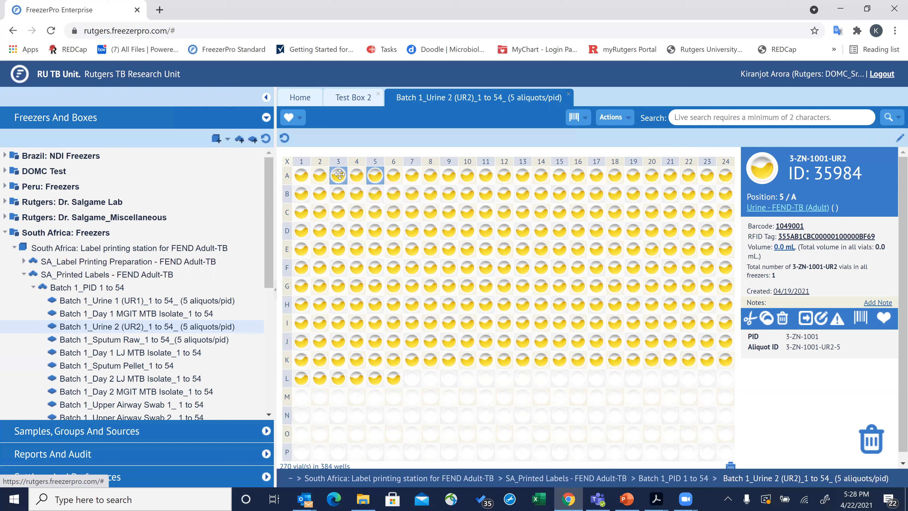
pyautogui.keyDown('ctrl'); pyautogui.click(354, 174); pyautogui.keyUp('ctrl')
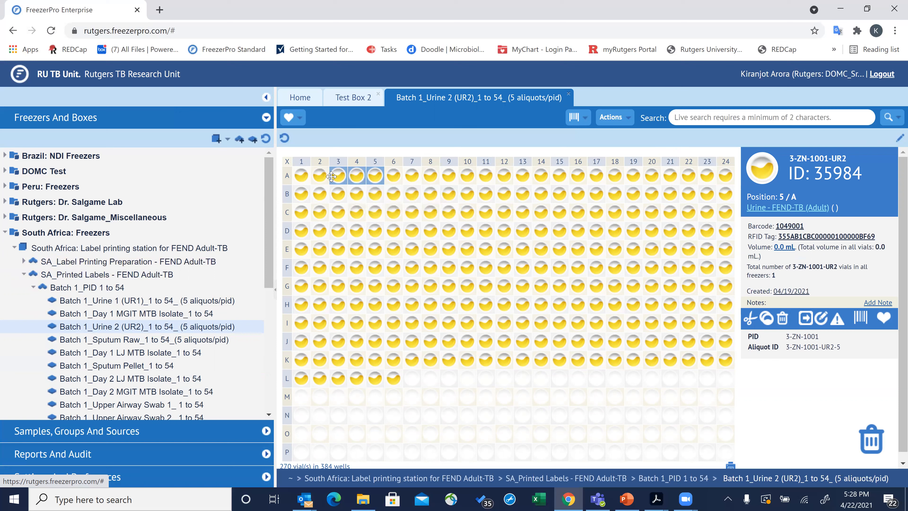
pyautogui.rightClick(375, 179)
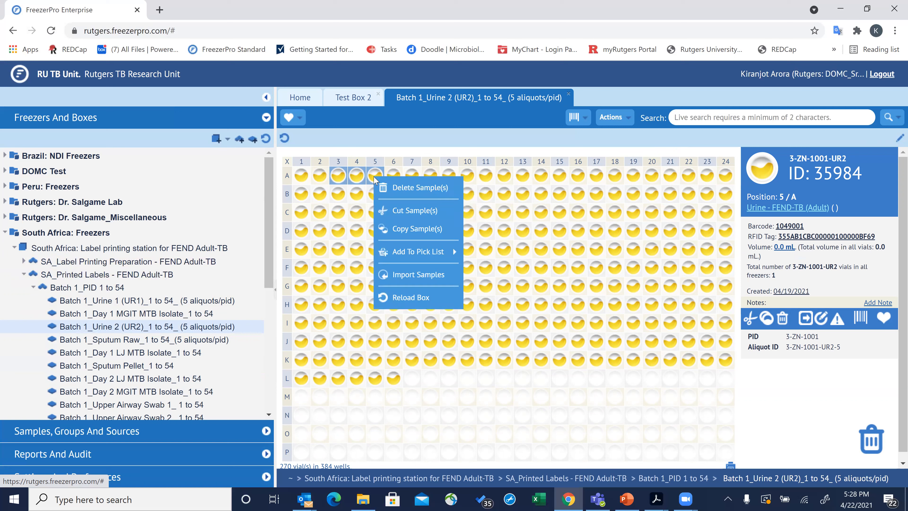
pyautogui.click(399, 194)
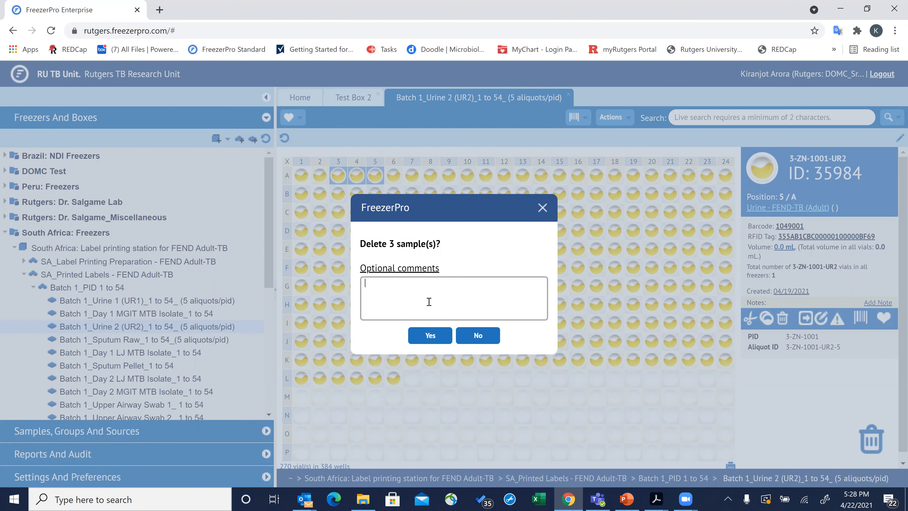
# - Draft the deletion comment "Aliquots not used" followed by the staff initials, clear it, and cancel the deletion
pyautogui.write('aal')
pyautogui.press('BackSpace')
pyautogui.press('BackSpace')
pyautogui.write('AL')
pyautogui.press('BackSpace')
pyautogui.write('liquots not used_KA')
pyautogui.press('BackSpace')
pyautogui.press('BackSpace')
pyautogui.press('BackSpace')
pyautogui.press('BackSpace')
pyautogui.press('BackSpace')
pyautogui.press('BackSpace')
pyautogui.press('BackSpace')
pyautogui.press('BackSpace')
pyautogui.press('BackSpace')
pyautogui.press('BackSpace')
pyautogui.press('BackSpace')
pyautogui.press('BackSpace')
pyautogui.press('BackSpace')
pyautogui.press('BackSpace')
pyautogui.press('BackSpace')
pyautogui.press('BackSpace')
pyautogui.press('BackSpace')
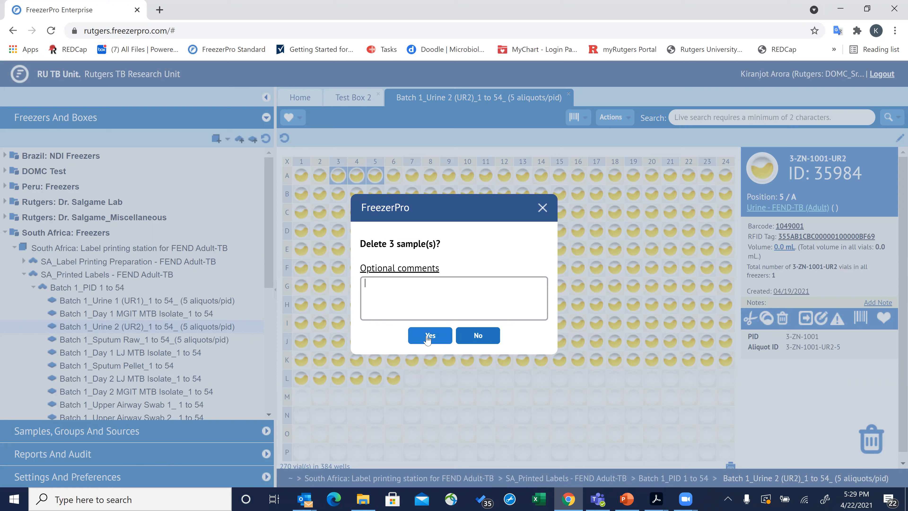
pyautogui.click(477, 337)
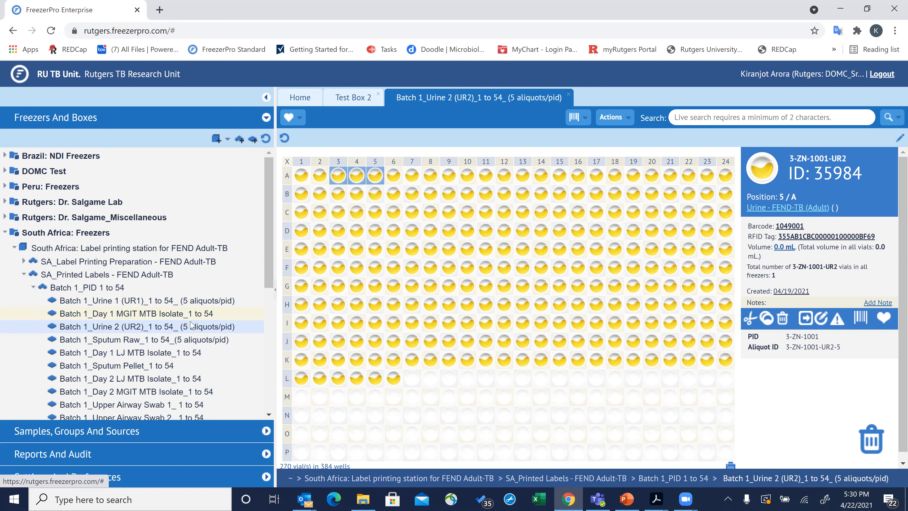
# - Check the PID and aliquot ID of the row A vials in columns 6 to 10
pyautogui.moveTo(186, 324)
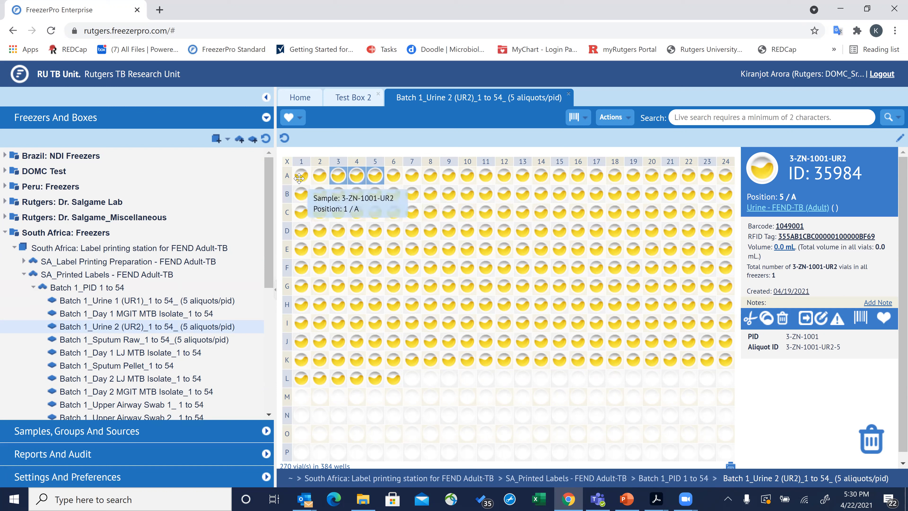
pyautogui.click(446, 375)
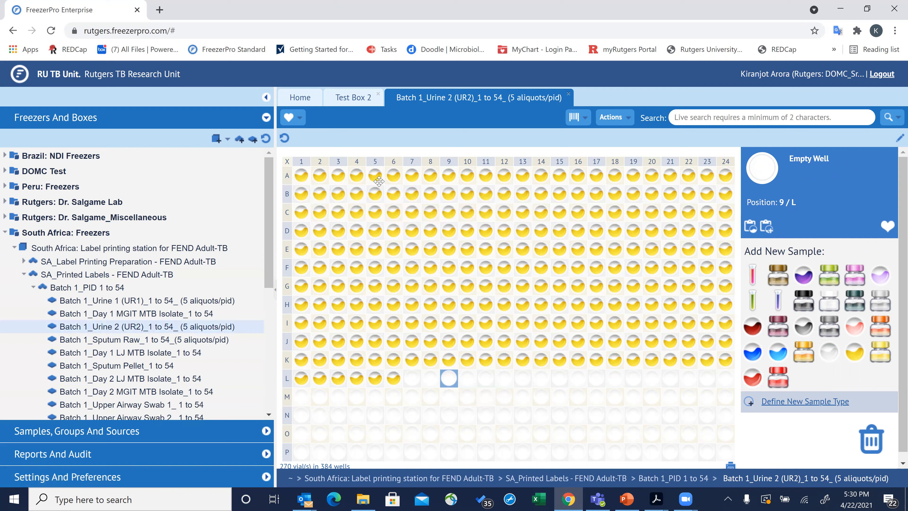
pyautogui.click(396, 178)
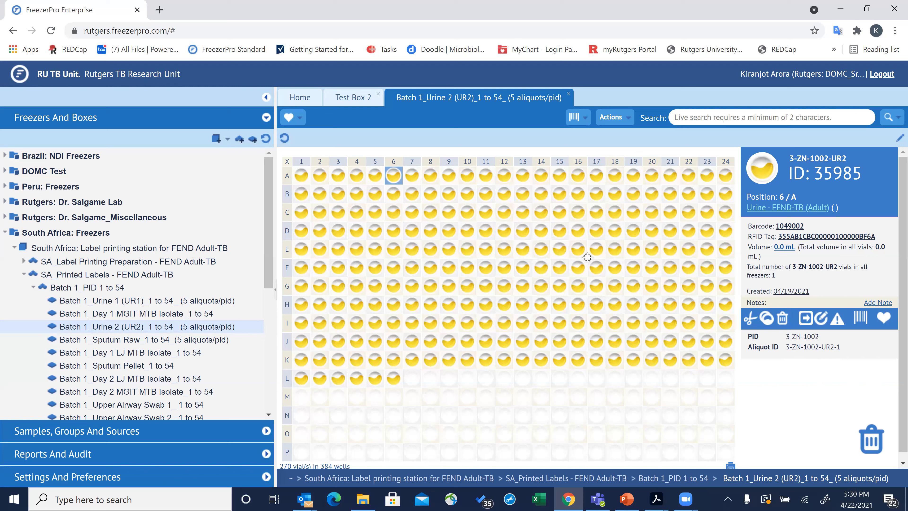
pyautogui.click(406, 177)
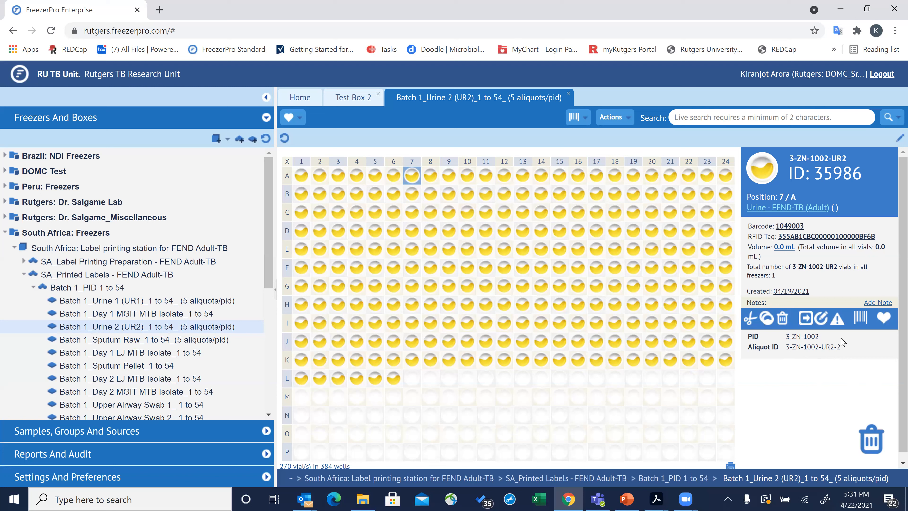
pyautogui.click(430, 174)
pyautogui.click(450, 176)
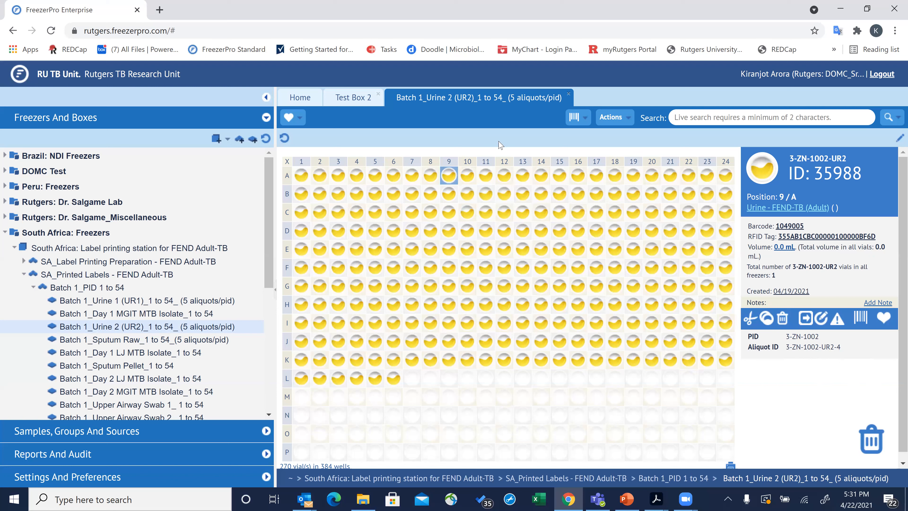
pyautogui.click(466, 174)
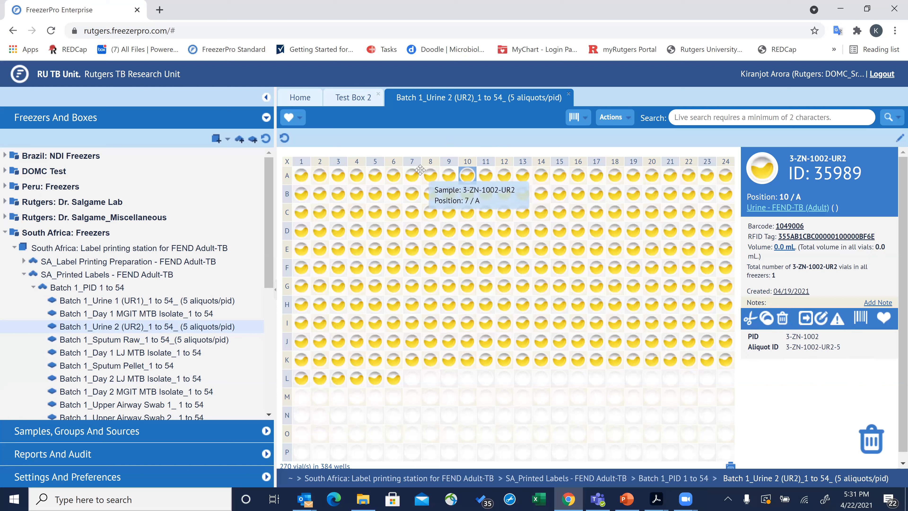
# - Start deleting the row A vials in columns 6 to 10 with the comment "Samples for screen failure PID" plus staff initials, and cancel the deletion
pyautogui.moveTo(447, 176); pyautogui.dragTo(394, 176)
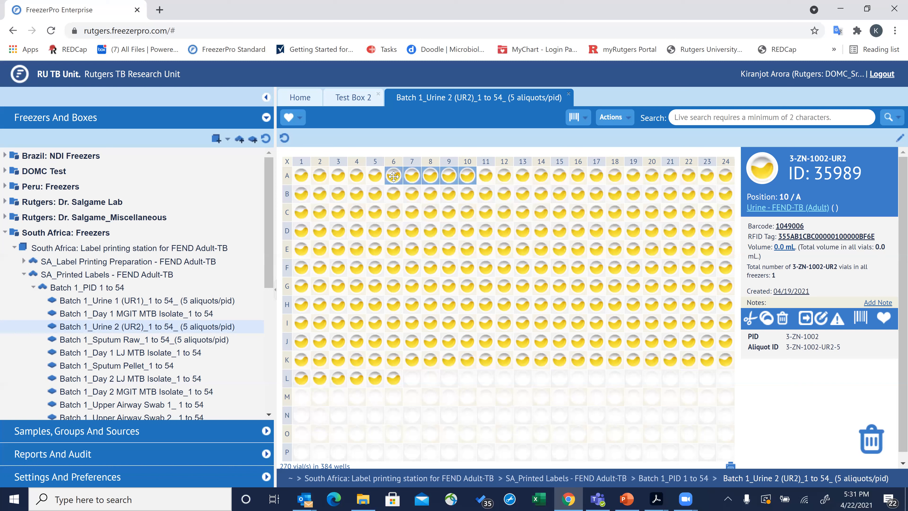
pyautogui.rightClick(394, 176)
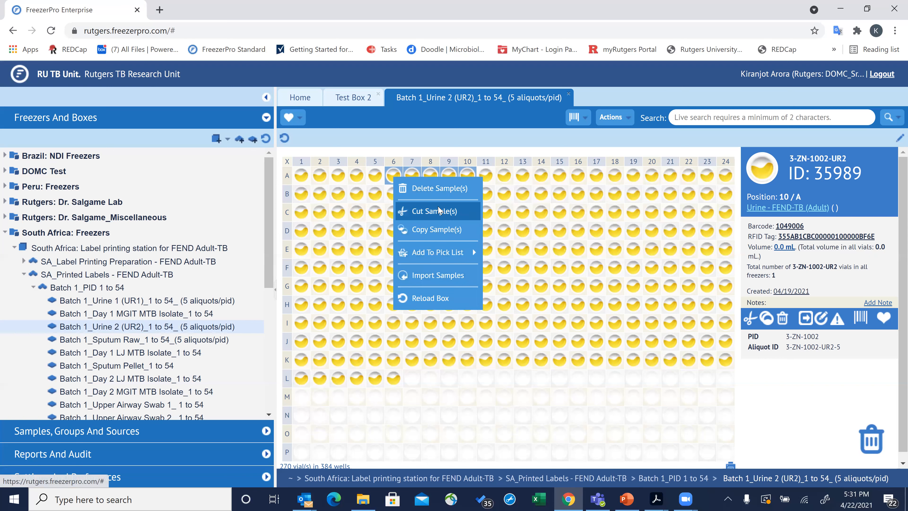
pyautogui.click(430, 190)
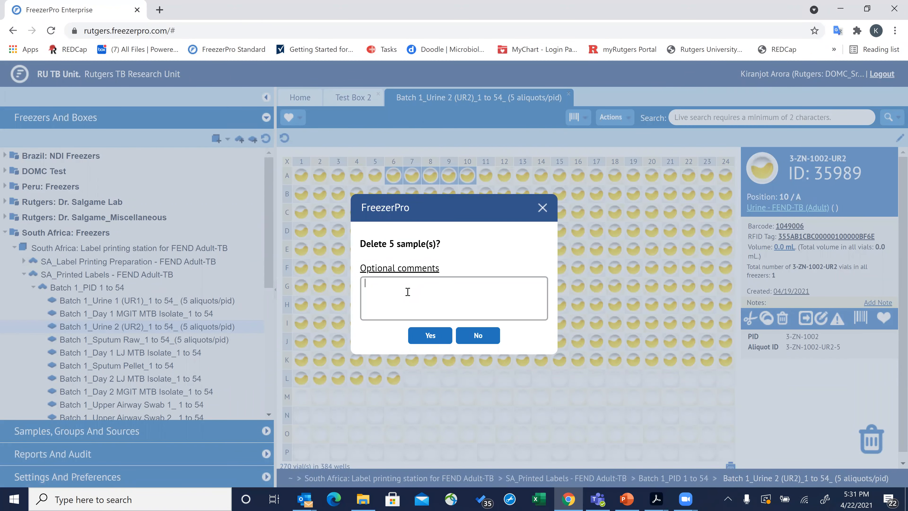
pyautogui.write('sSs')
pyautogui.press('BackSpace')
pyautogui.write('amples for screen failure PID')
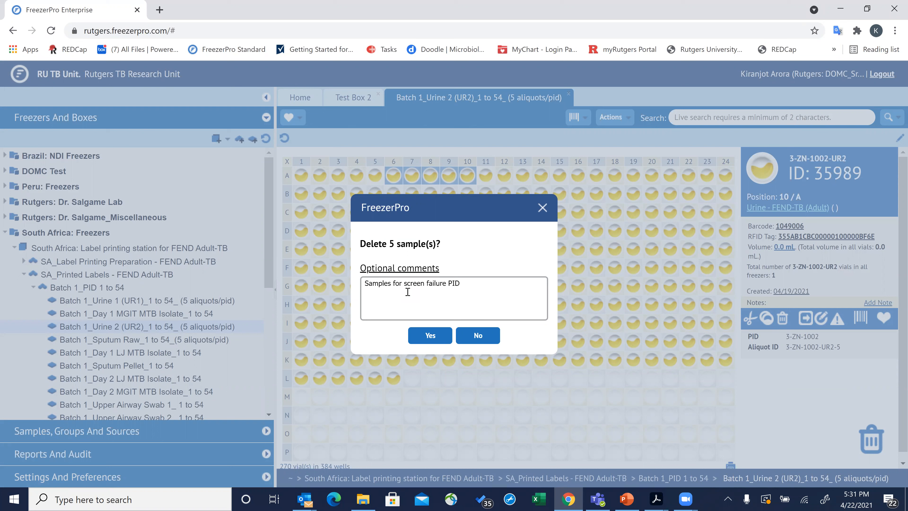
pyautogui.write('_KA')
pyautogui.click(479, 339)
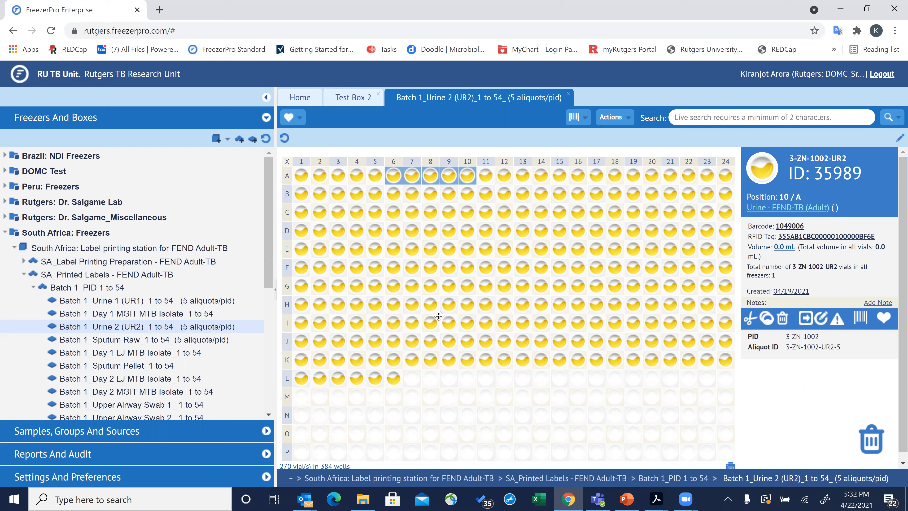
# - Collapse SA_Printed Labels and expand Uganda: Freezers through the Baylor NOD-pedFEND Symptomatic Arm label preparation down to the boxes of Batch 1_PIDs_1 to 50
pyautogui.click(24, 275)
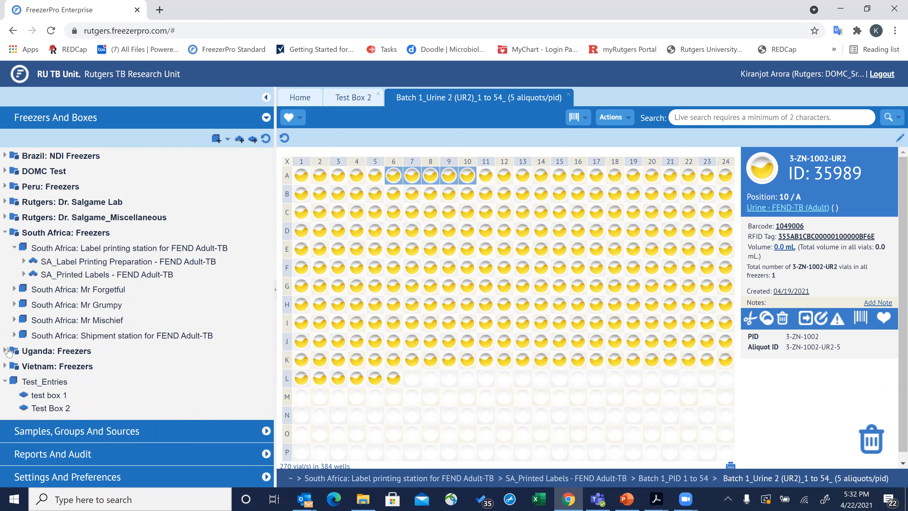
pyautogui.click(5, 350)
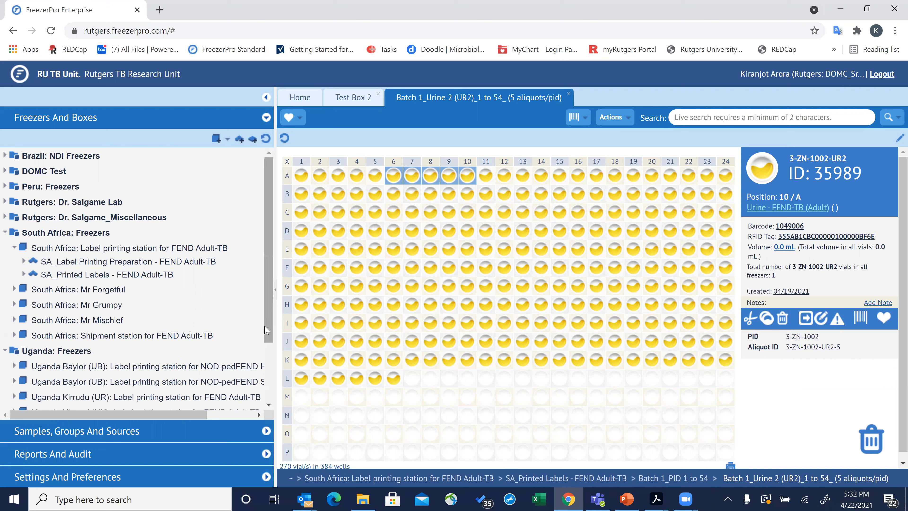
pyautogui.scroll(-2, 273, 406)
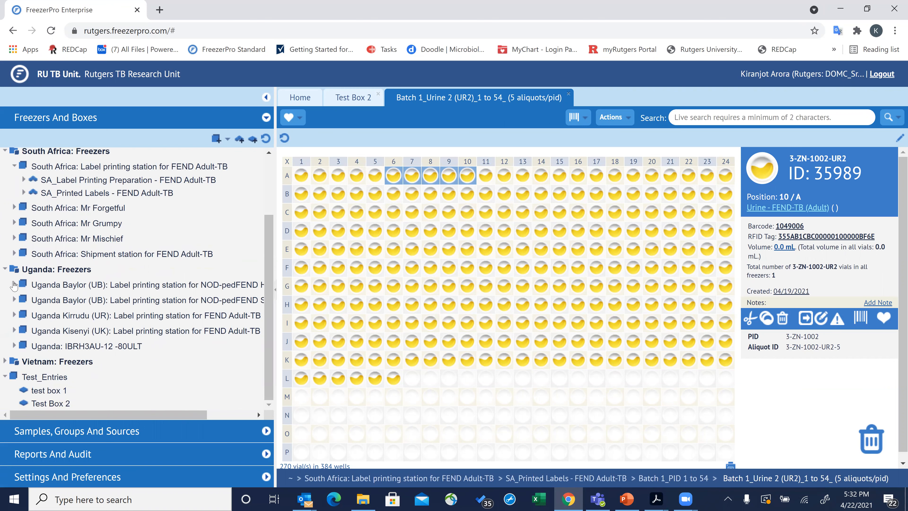
pyautogui.click(13, 284)
pyautogui.click(15, 326)
pyautogui.click(22, 340)
pyautogui.click(33, 353)
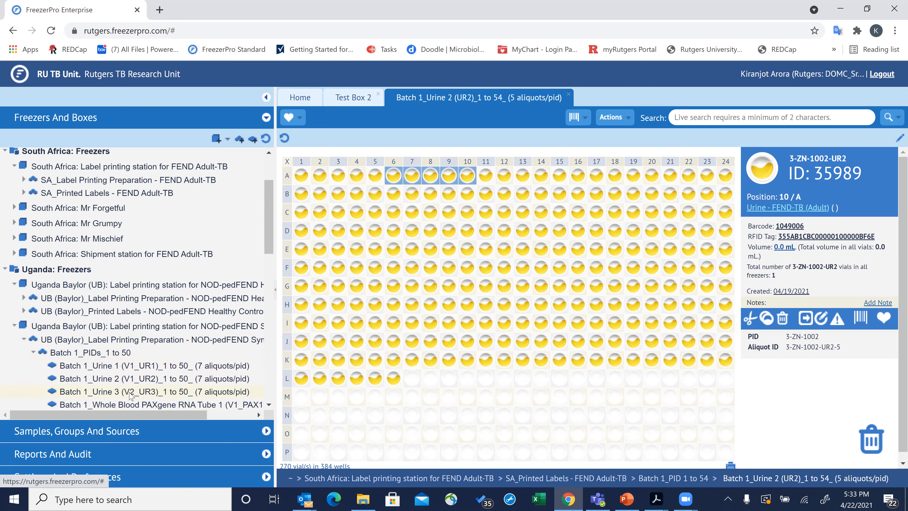
# - View the samples in Batch 1_Urine 3 (V2_UR3)_1 to 50_ (7 aliquots/pid), close the box, and collapse the Uganda Baylor Symptomatic Arm station
pyautogui.moveTo(130, 394)
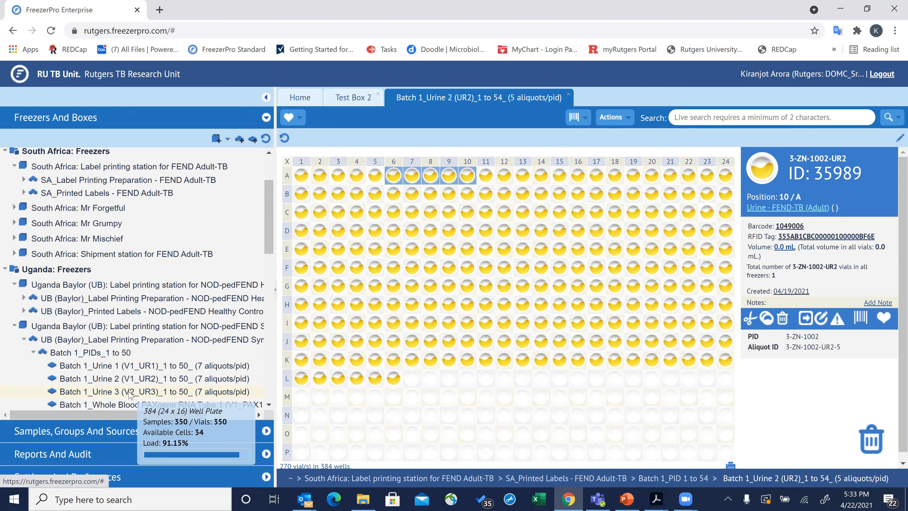
pyautogui.click(129, 391)
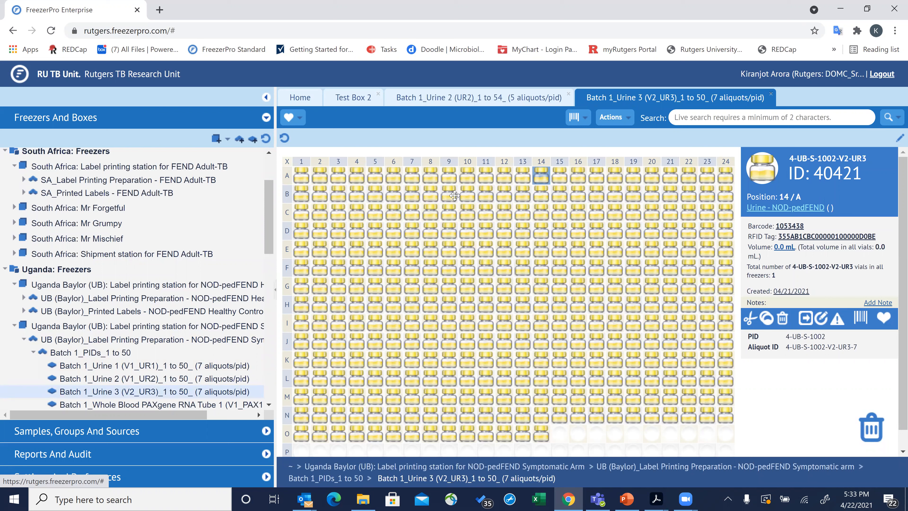
pyautogui.moveTo(450, 178)
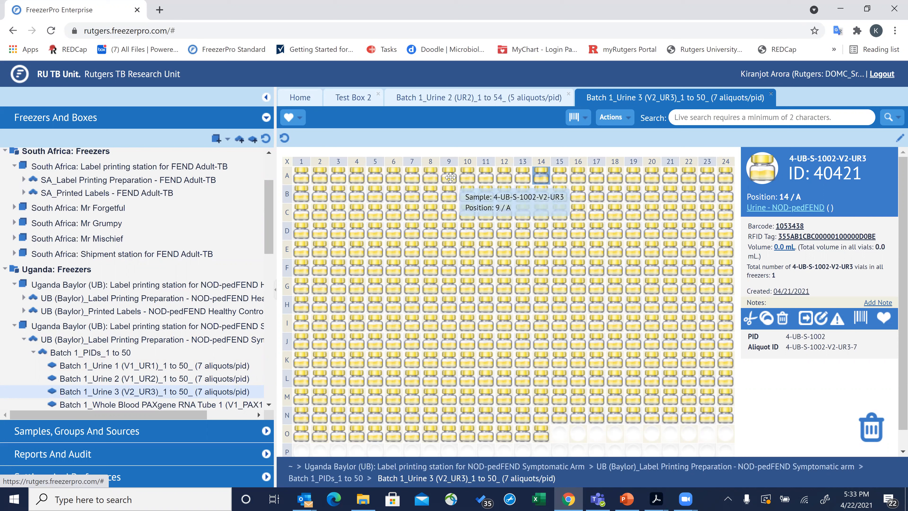
pyautogui.click(771, 95)
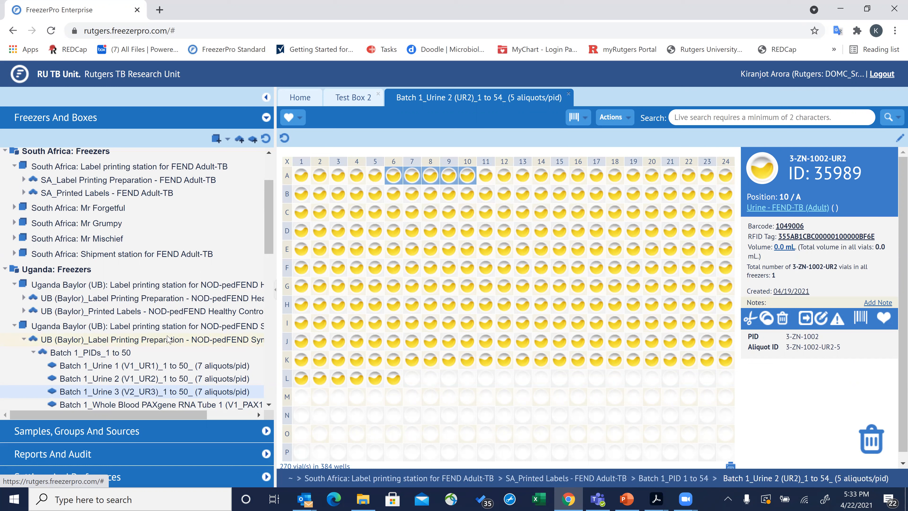
pyautogui.click(14, 326)
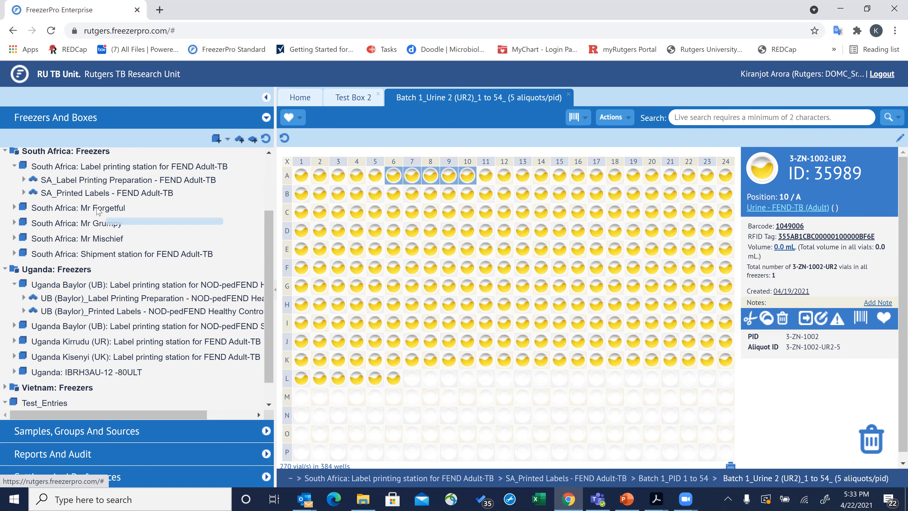
pyautogui.moveTo(99, 211)
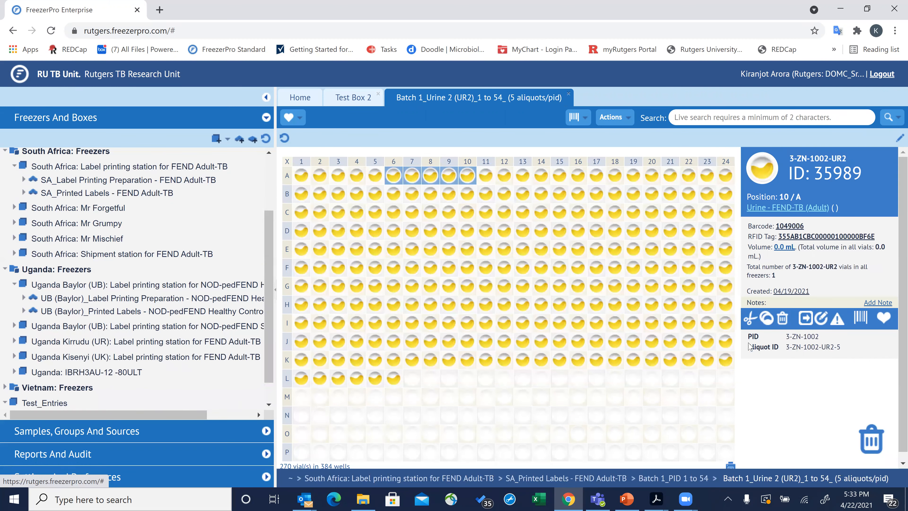
pyautogui.moveTo(476, 326)
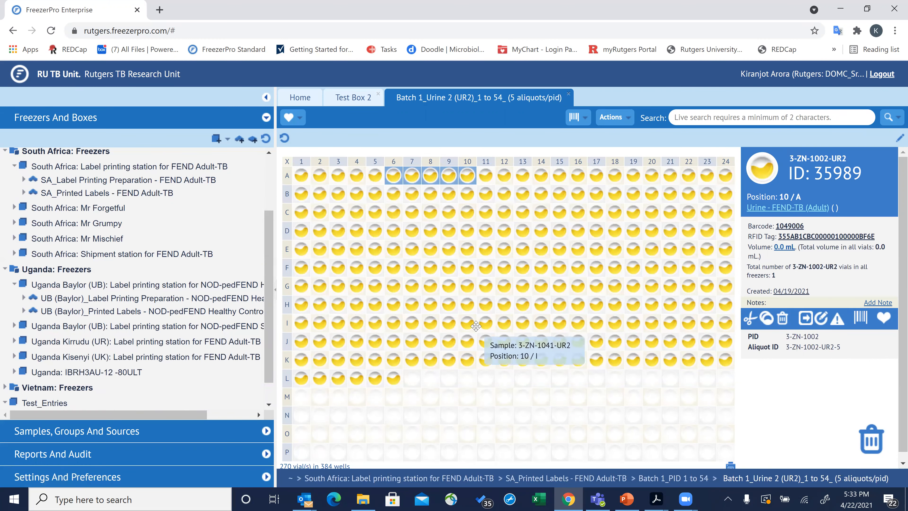